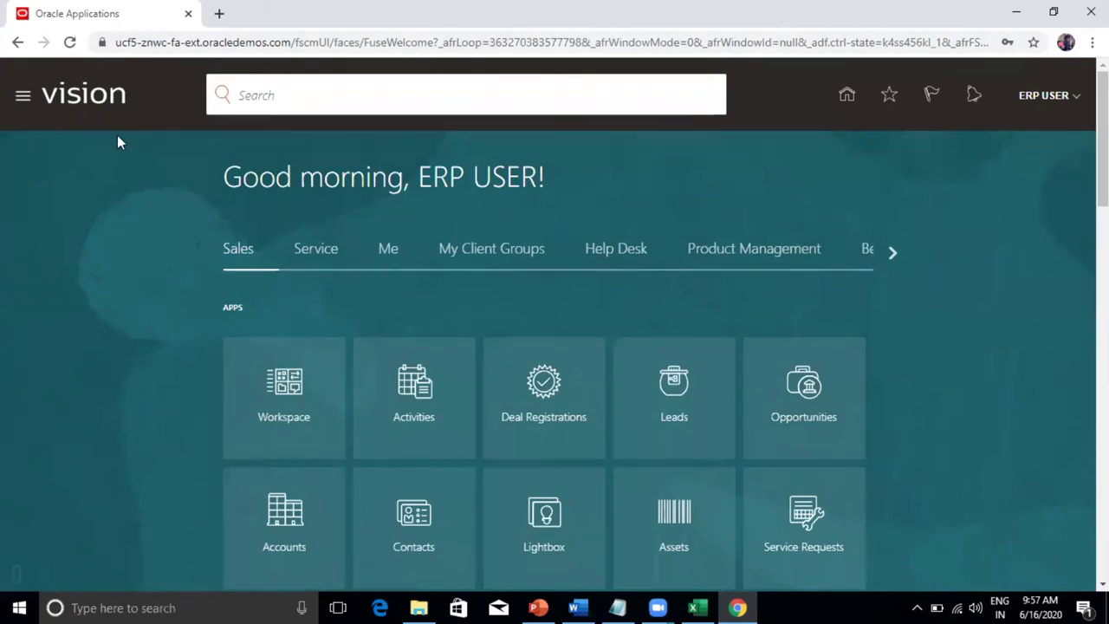
- Open the General Accounting Dashboard from the Navigator's General Accounting group
left_click(26, 100)
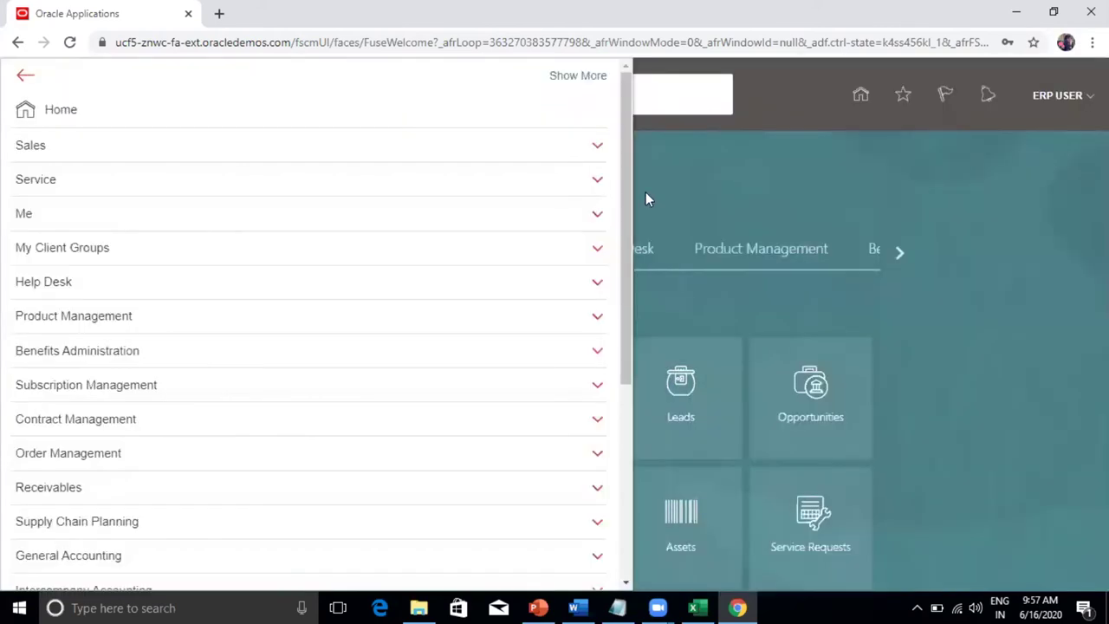
left_click_drag(628, 182, 634, 273)
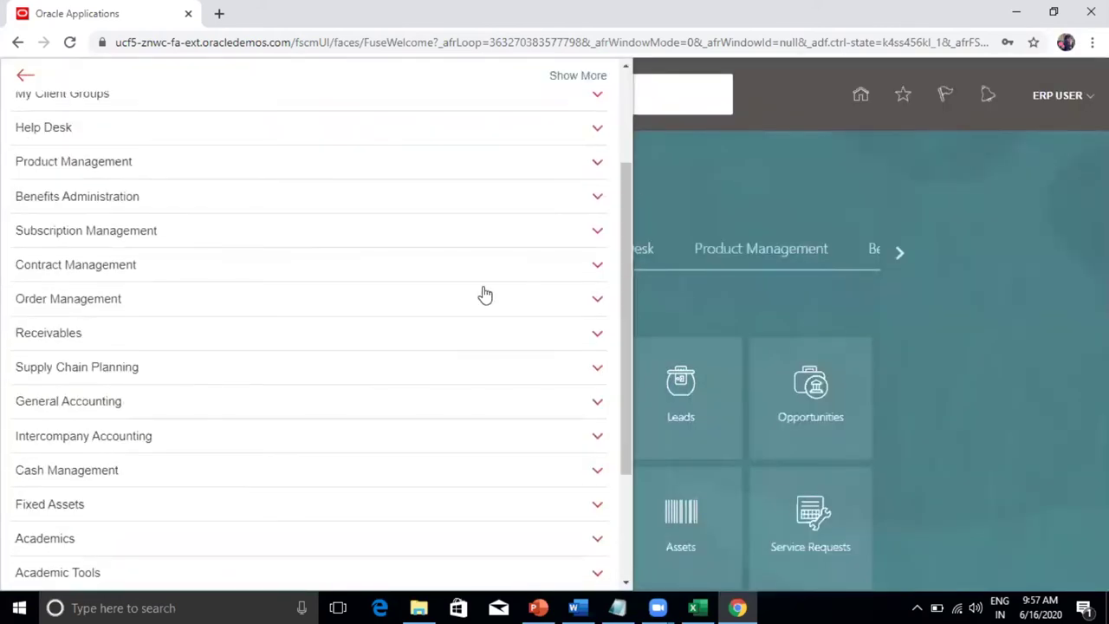
left_click(61, 401)
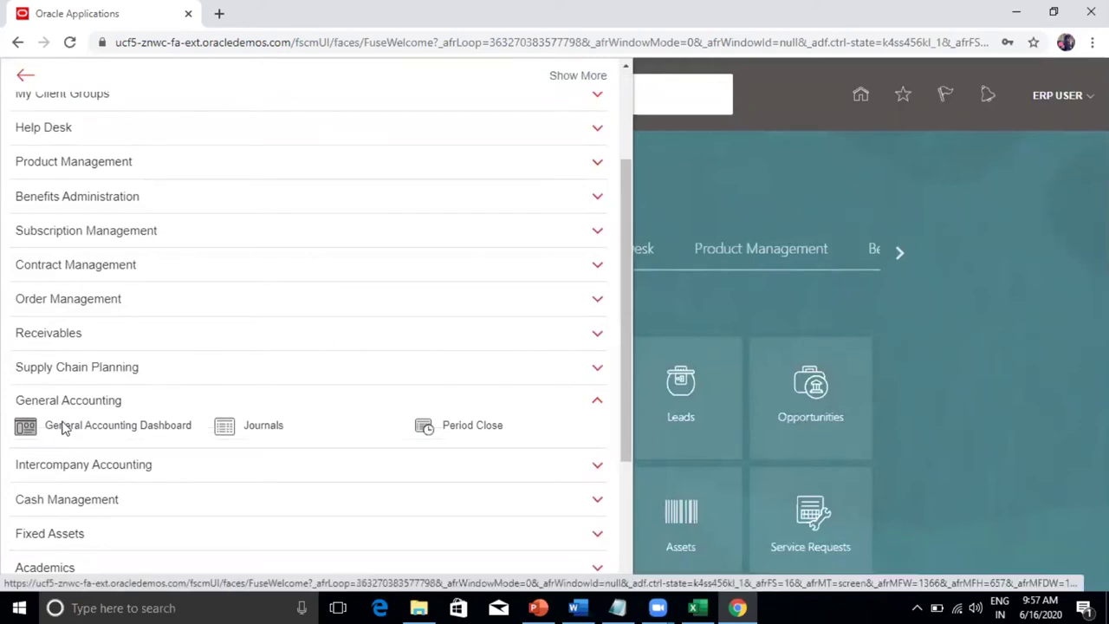
left_click(65, 427)
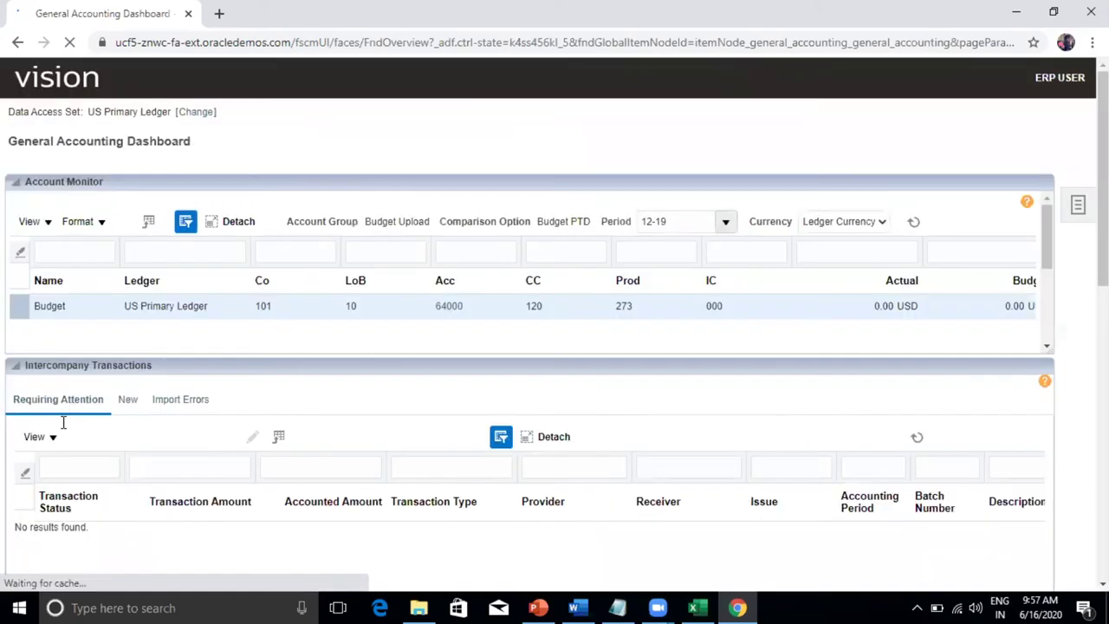
- Scroll to Journals Requiring Attention and select the first AutoCopy batch
scroll(554, 325, "down", 5)
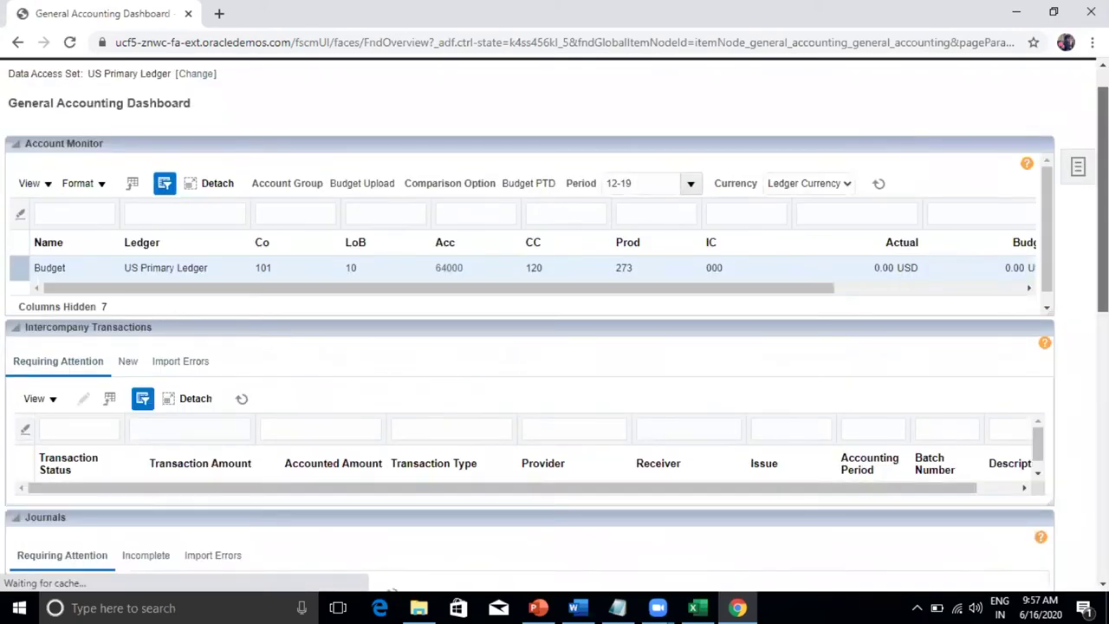
scroll(554, 346, "down", 1)
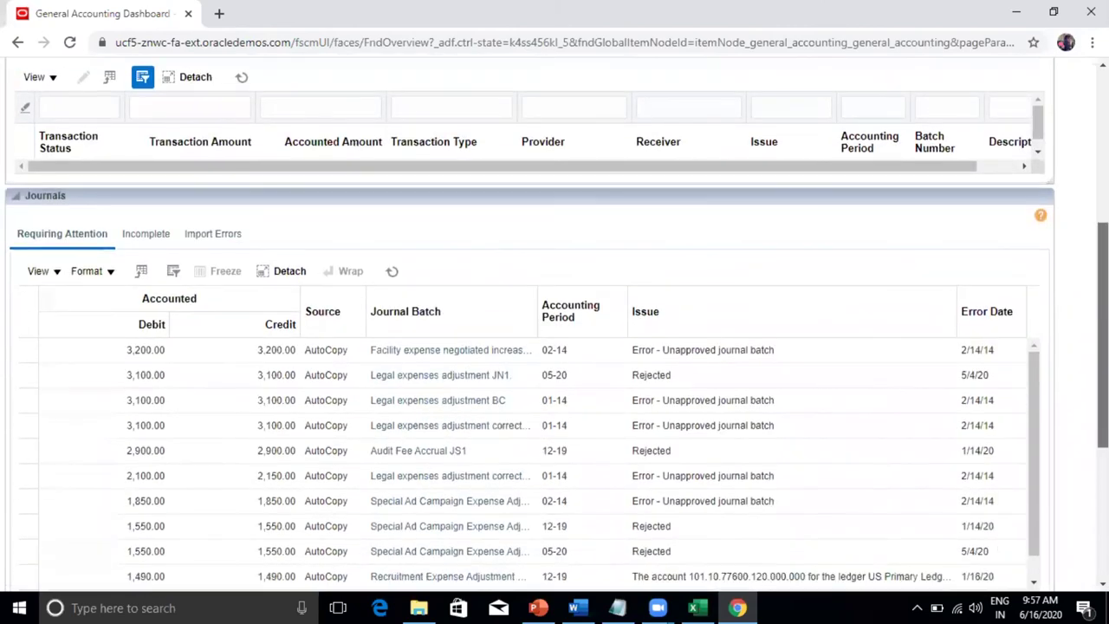
left_click(193, 351)
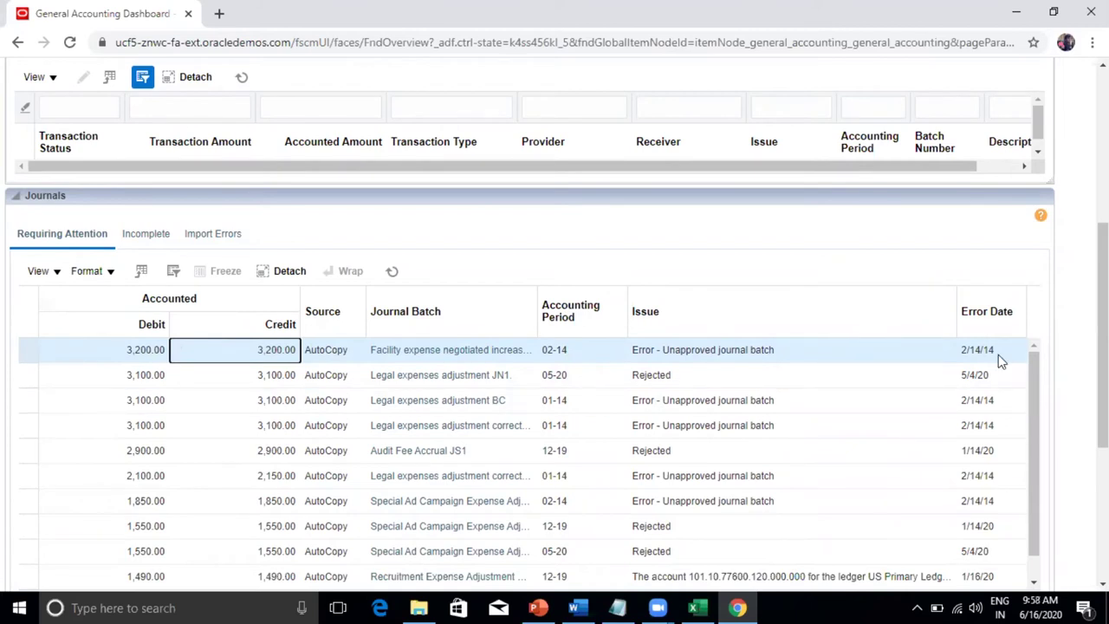
scroll(555, 324, "down", 1)
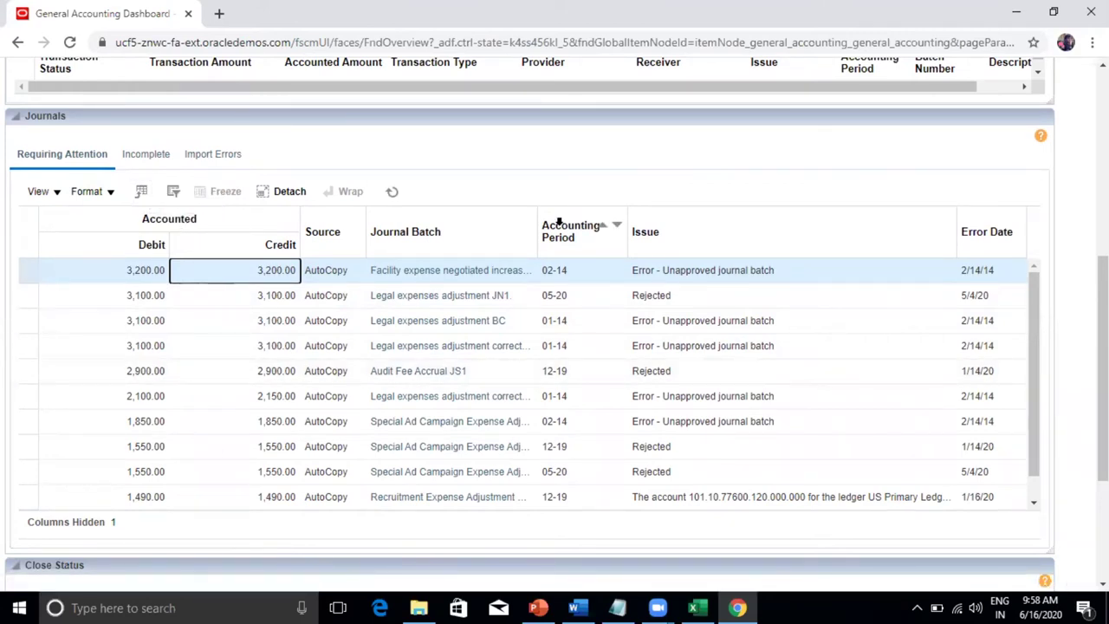
- Switch the Journals panel to Incomplete and scroll down to Close Status and back
left_click(138, 154)
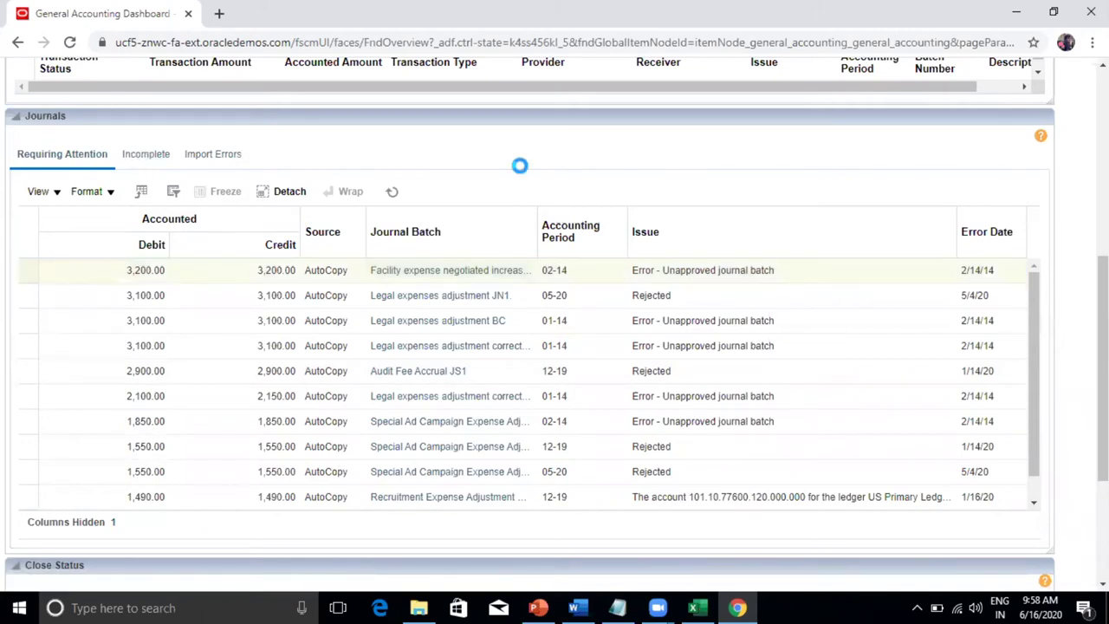
scroll(519, 166, "down", 1)
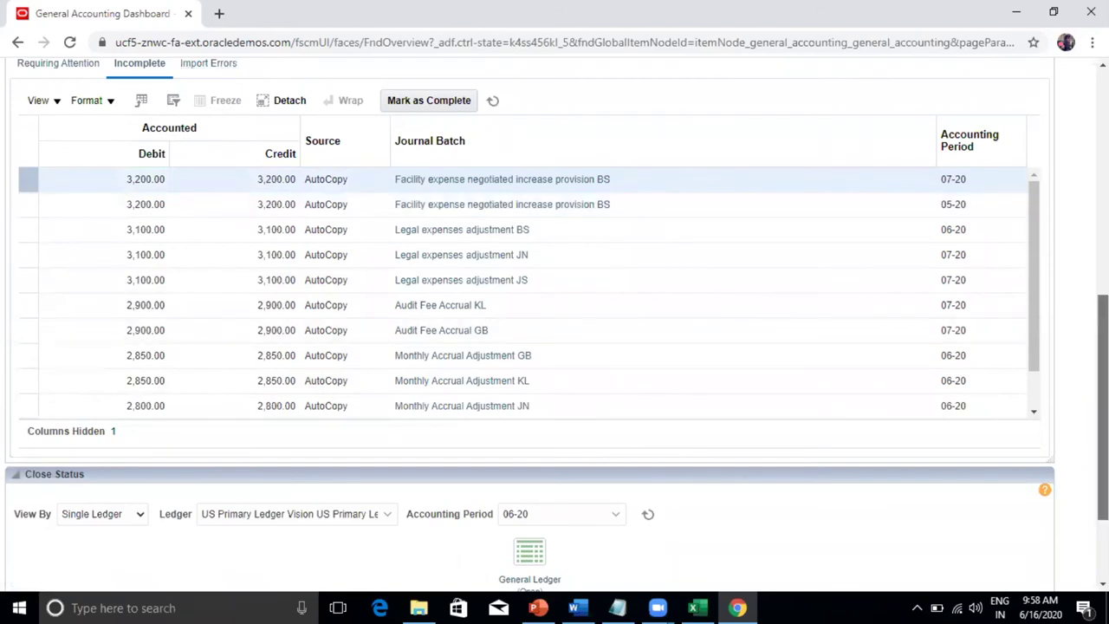
scroll(1101, 407, "down", 1)
scroll(1101, 407, "down", 1)
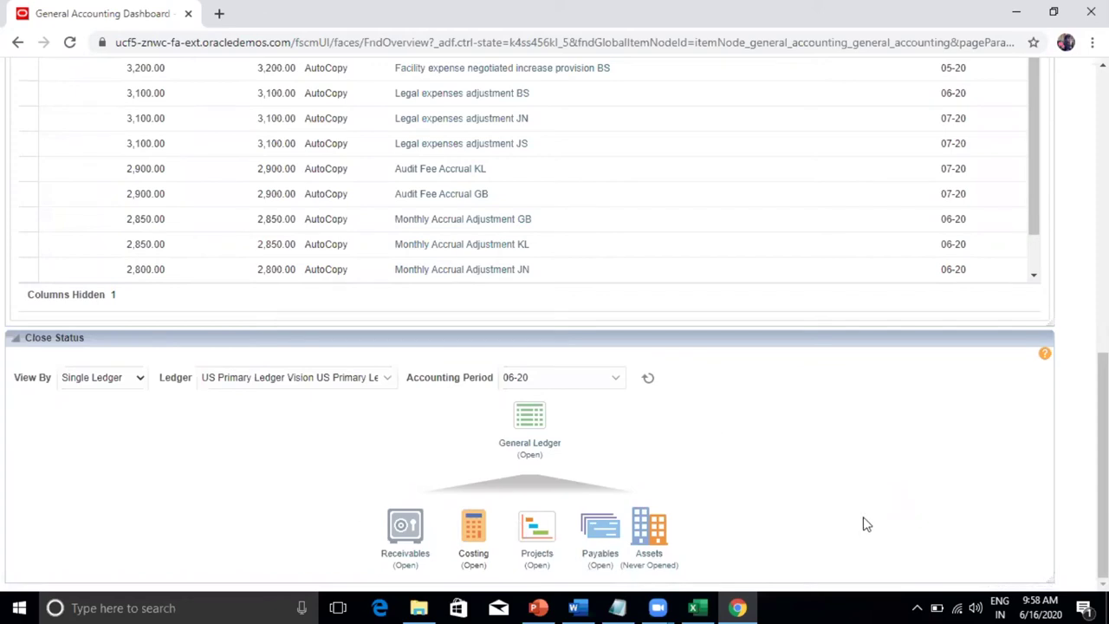
left_click_drag(1102, 467, 1102, 253)
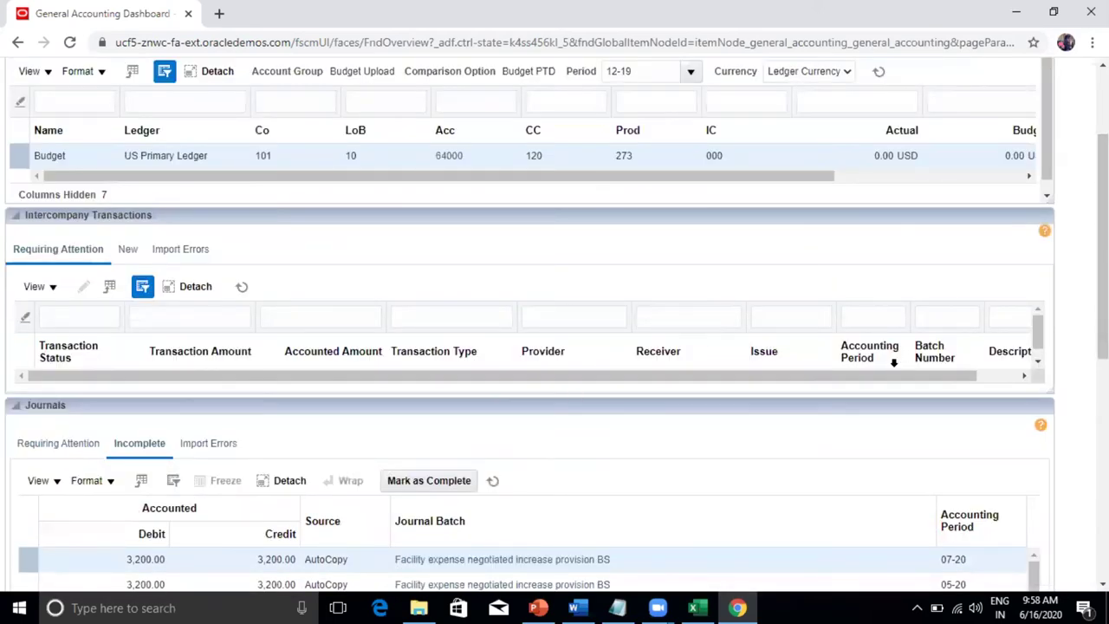
- Review the Budget account's Actual, Budget and Change figures, then reach General Accounting in the Navigator
scroll(893, 362, "up", 3)
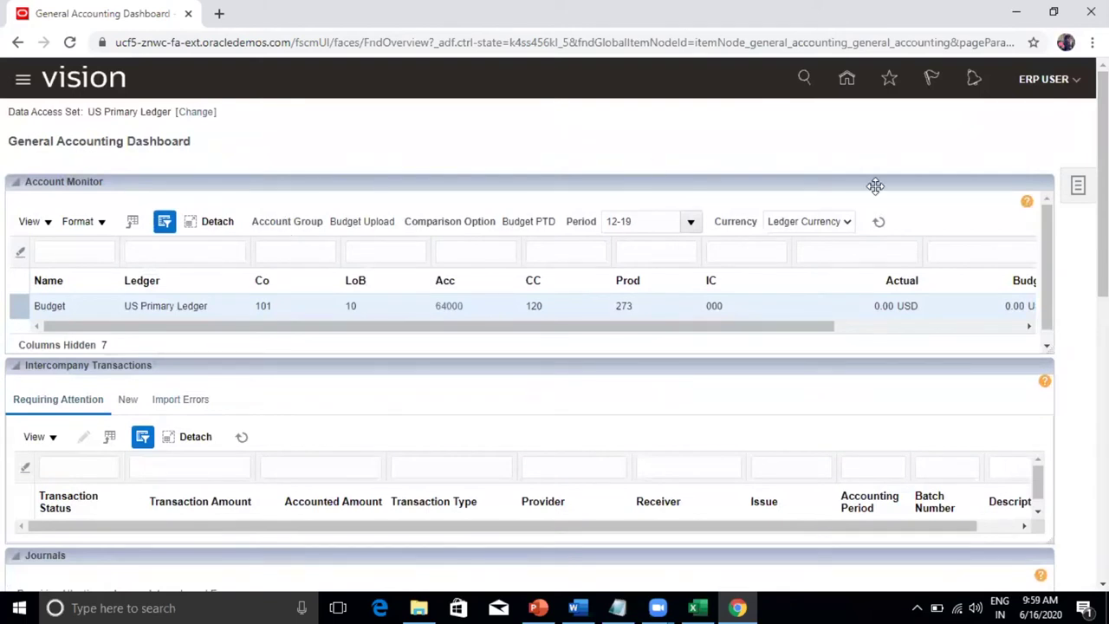
left_click_drag(181, 335, 154, 342)
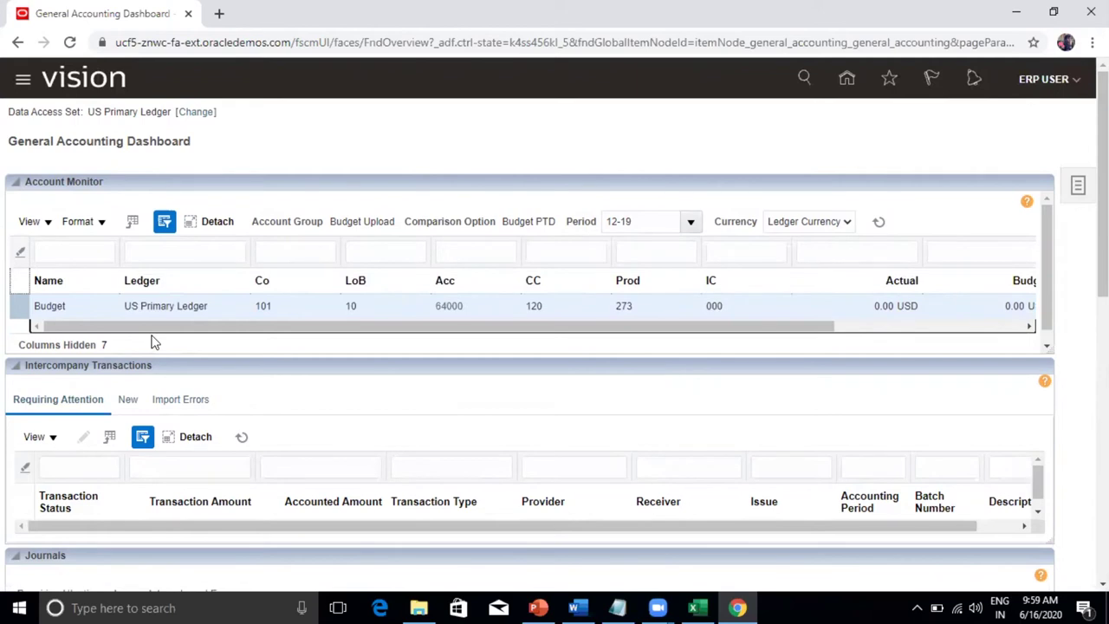
left_click_drag(153, 341, 321, 345)
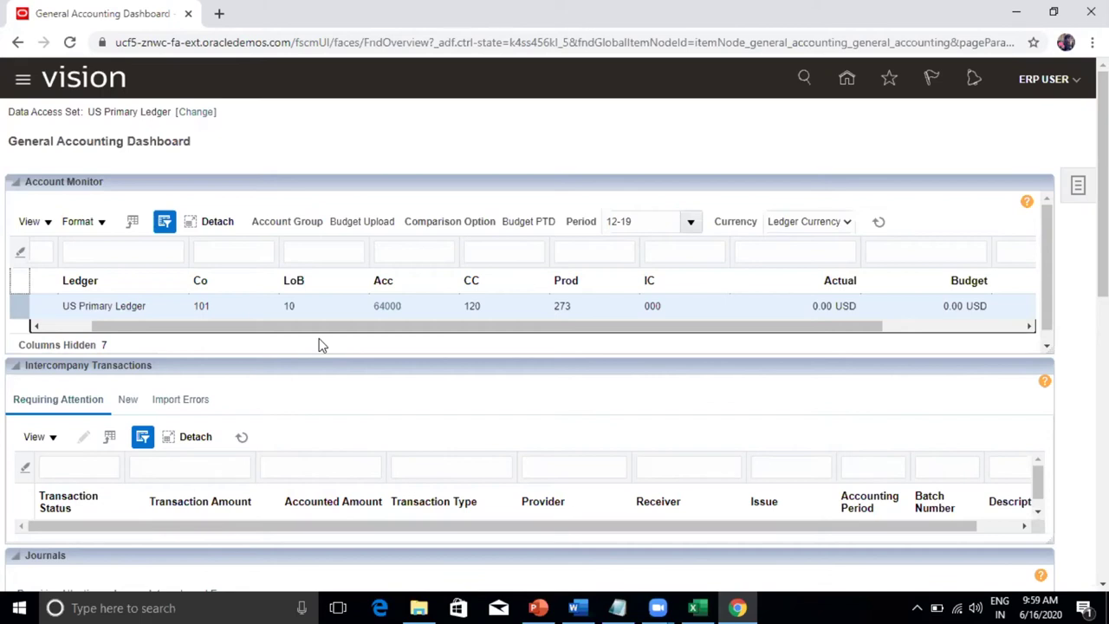
left_click_drag(319, 328, 545, 319)
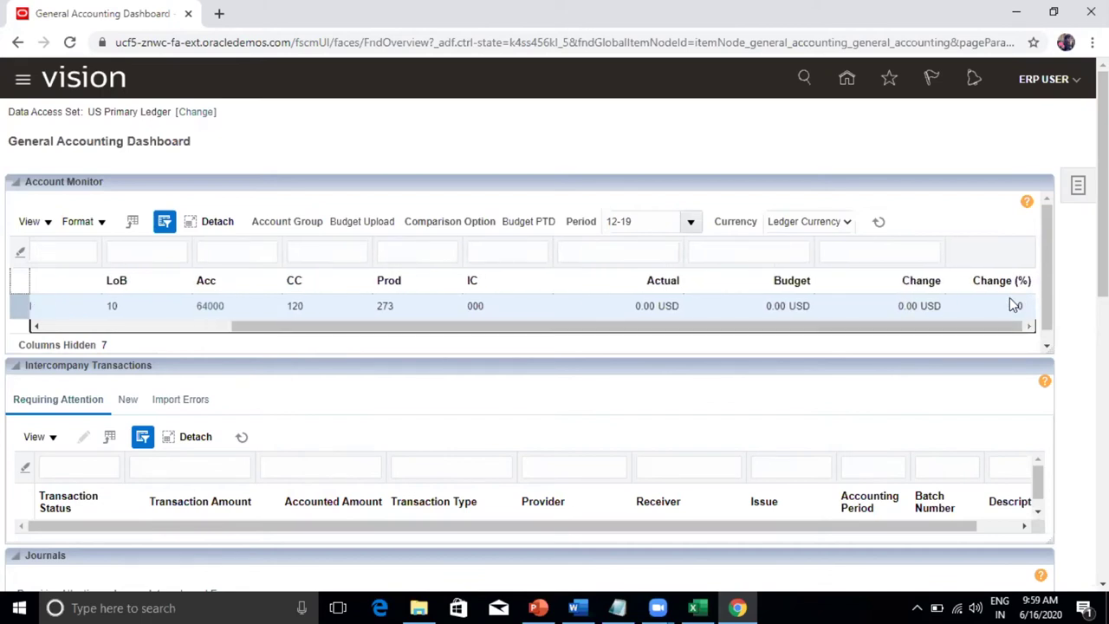
left_click_drag(641, 325, 257, 341)
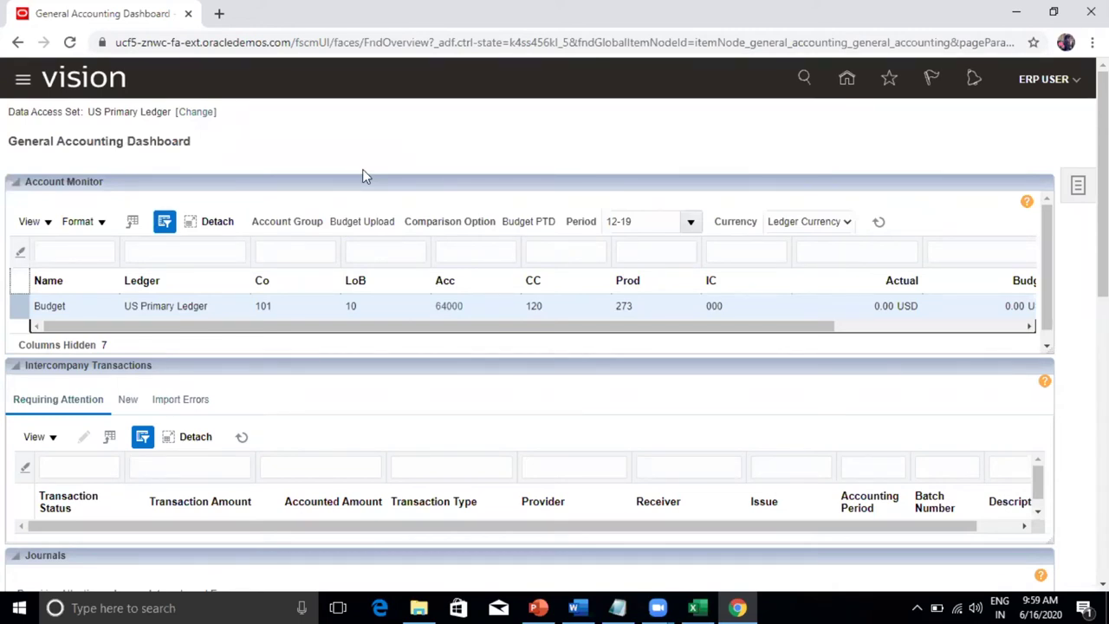
left_click(23, 79)
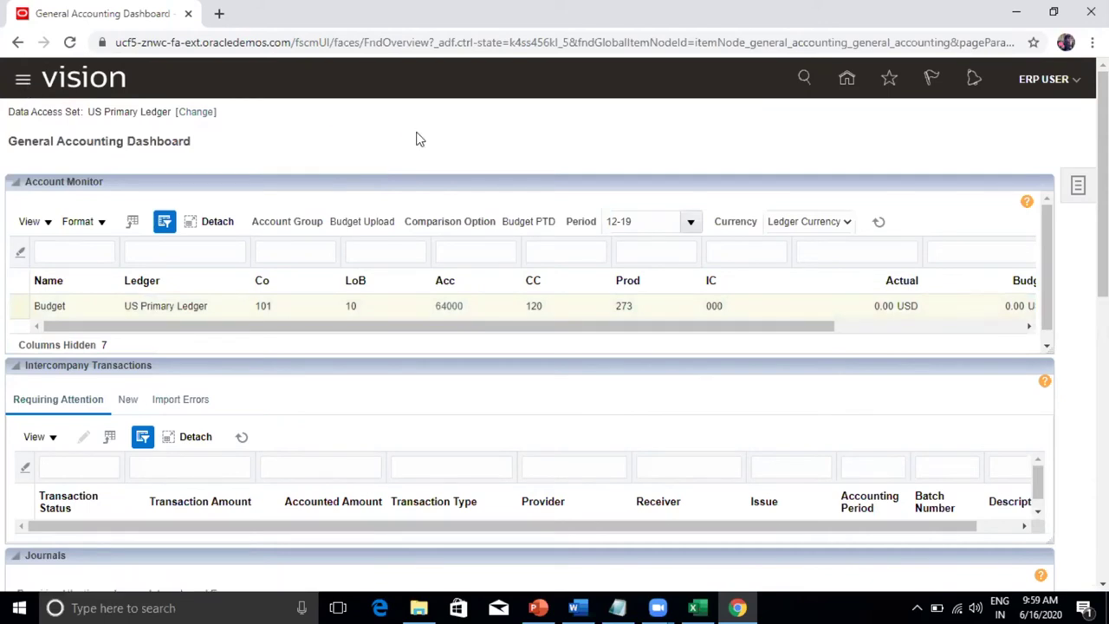
left_click_drag(627, 202, 627, 312)
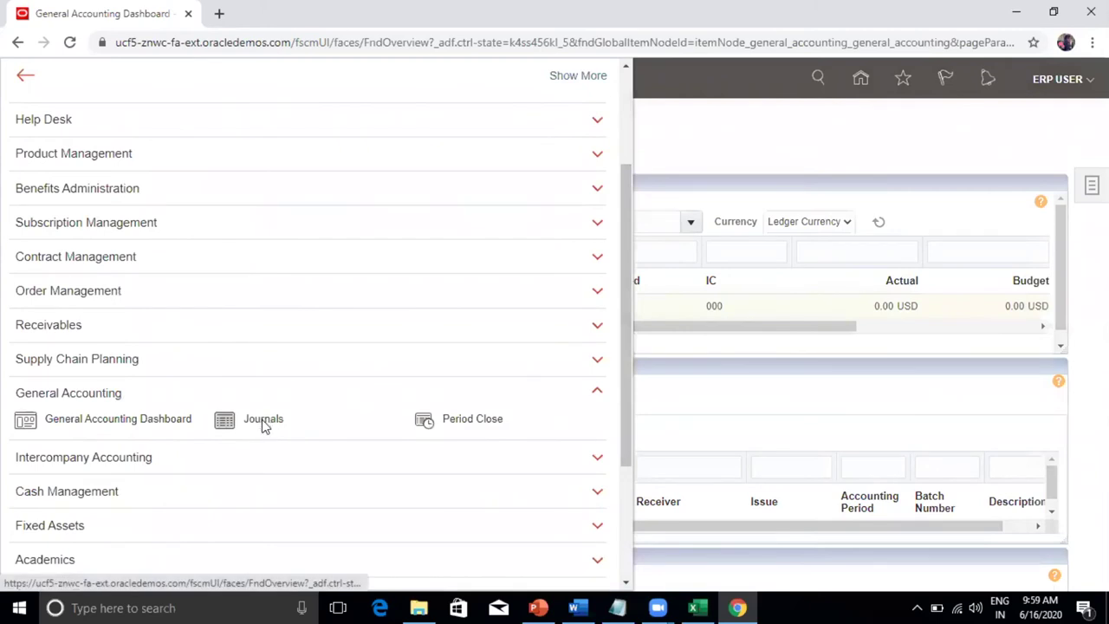
- View the AutoCopy batches in Journals, then return to the Navigator's General Accounting links
left_click(263, 424)
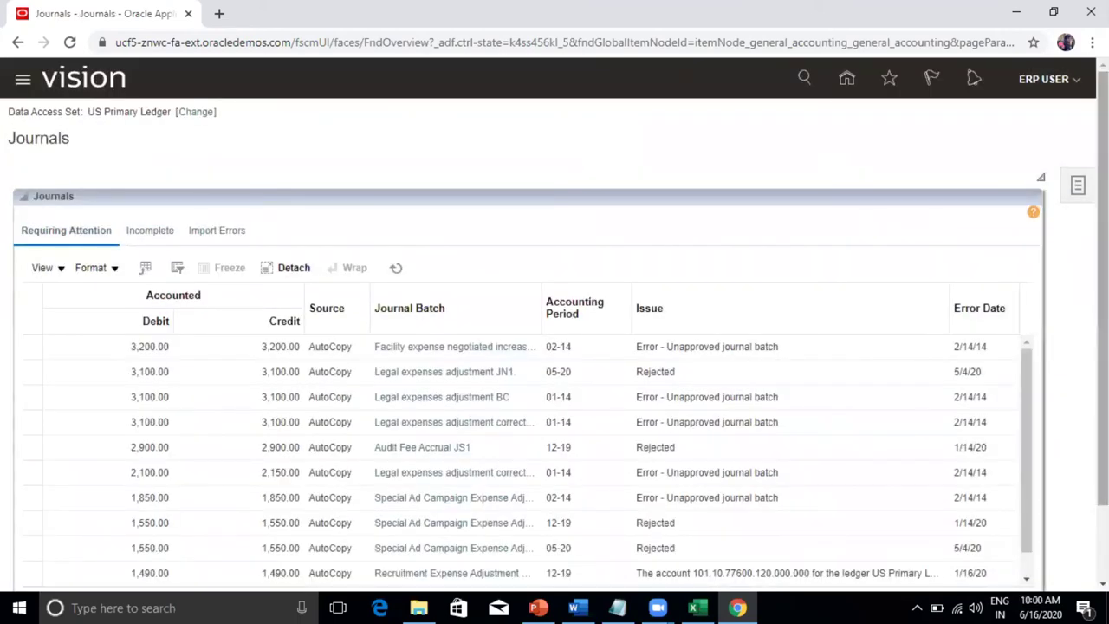
scroll(554, 346, "down", 1)
scroll(554, 329, "up", 1)
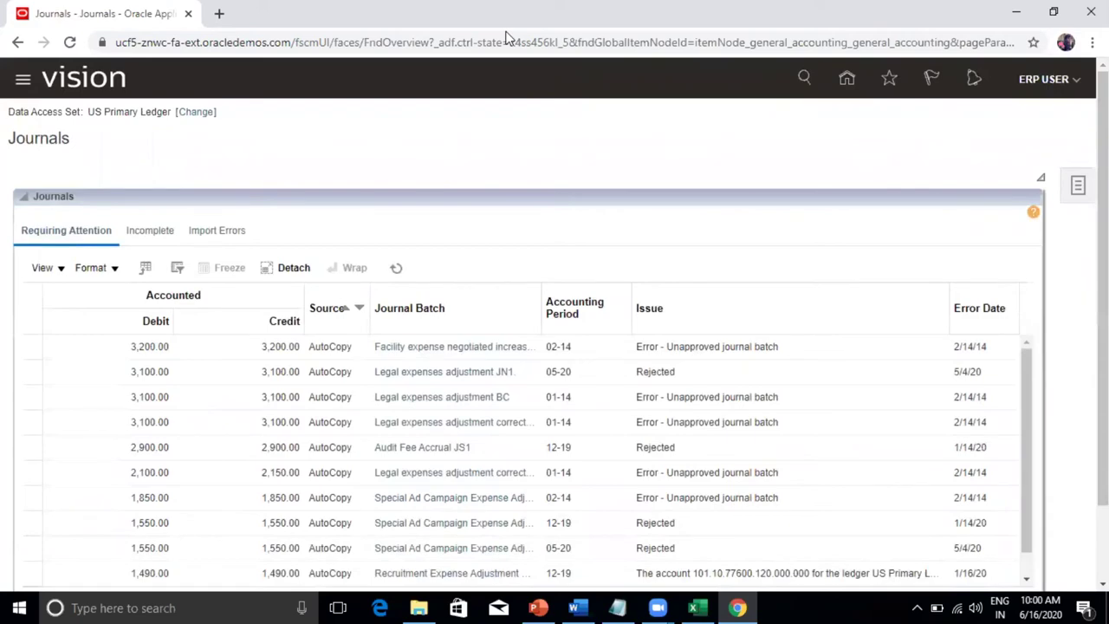
left_click(22, 79)
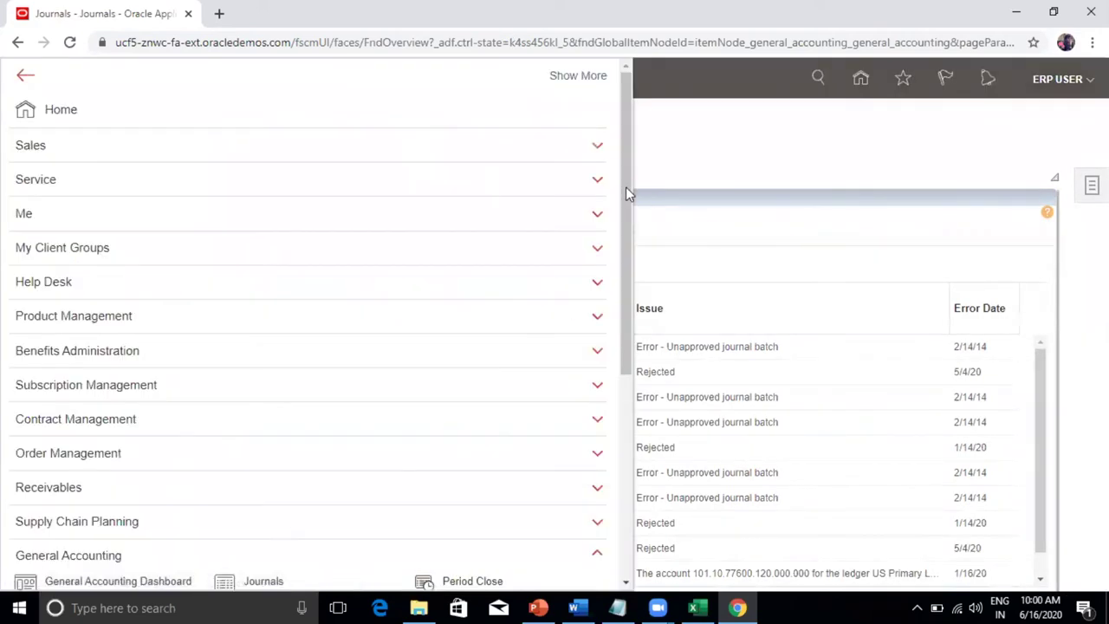
left_click_drag(623, 221, 623, 255)
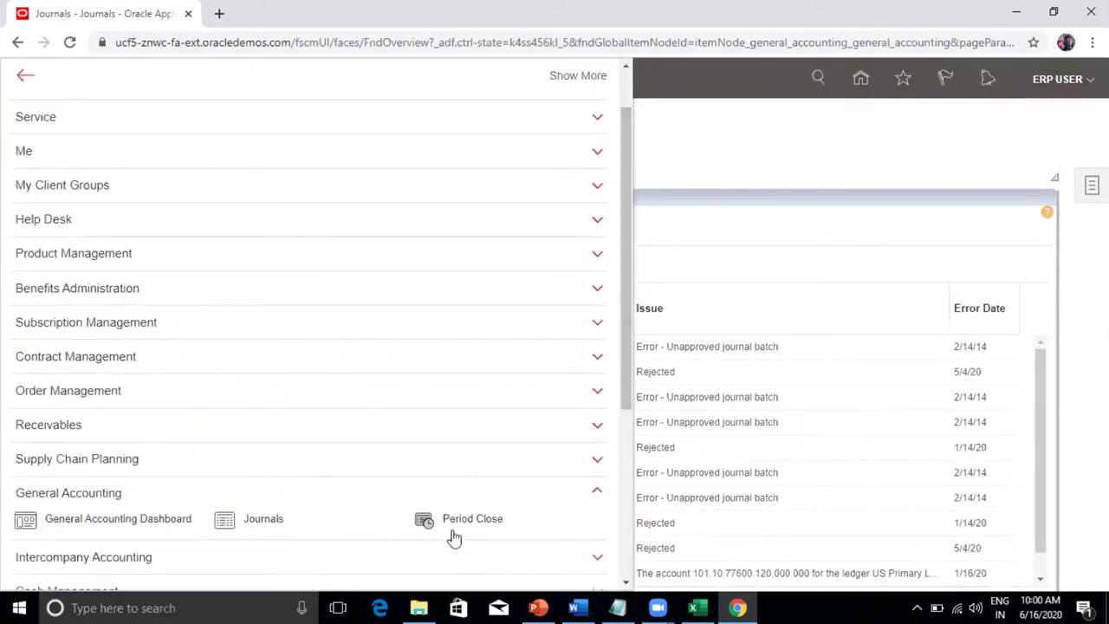
- Open Period Close and scroll through the period 06-20 subledger statuses
left_click(452, 531)
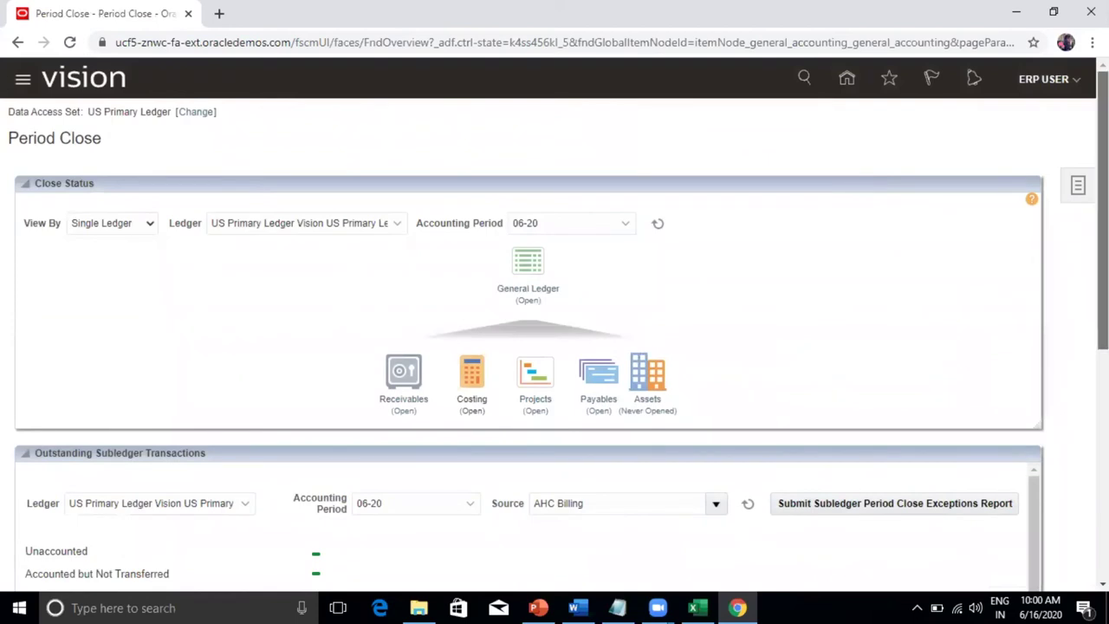
scroll(554, 325, "down", 1)
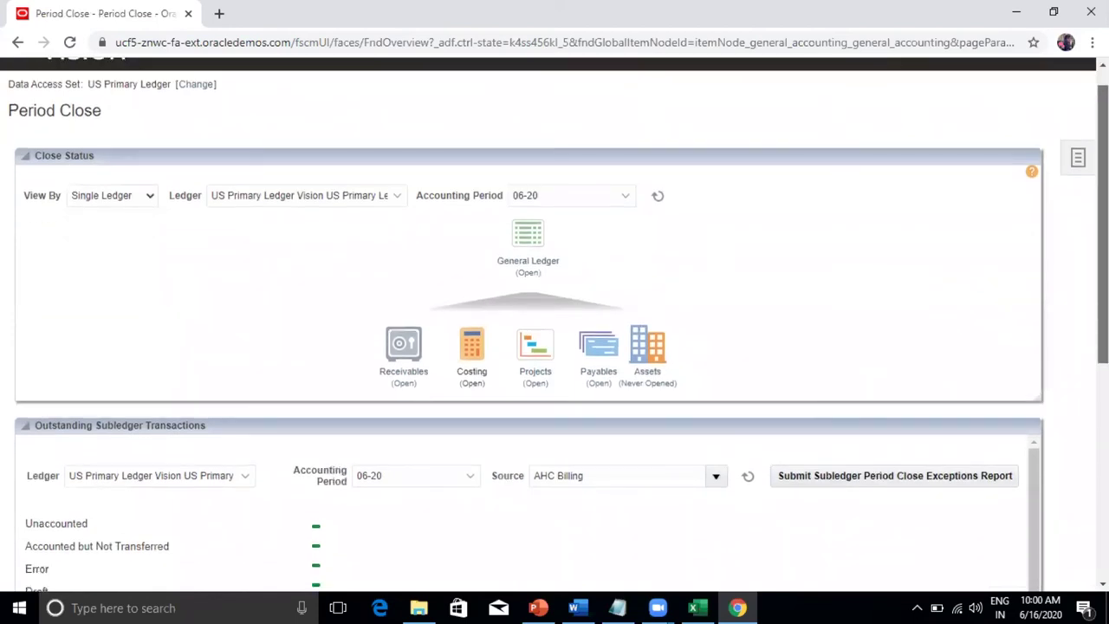
scroll(555, 325, "down", 1)
scroll(146, 344, "down", 3)
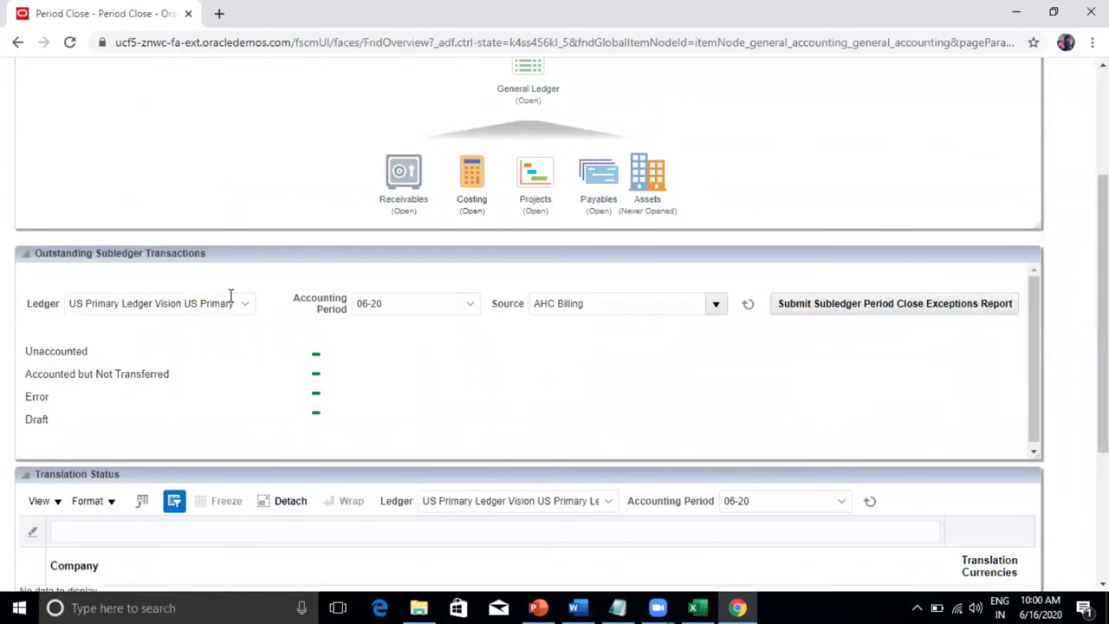
- Switch the subledger Source to Assets and highlight Accounted but Not Transferred
left_click(715, 305)
left_click(715, 304)
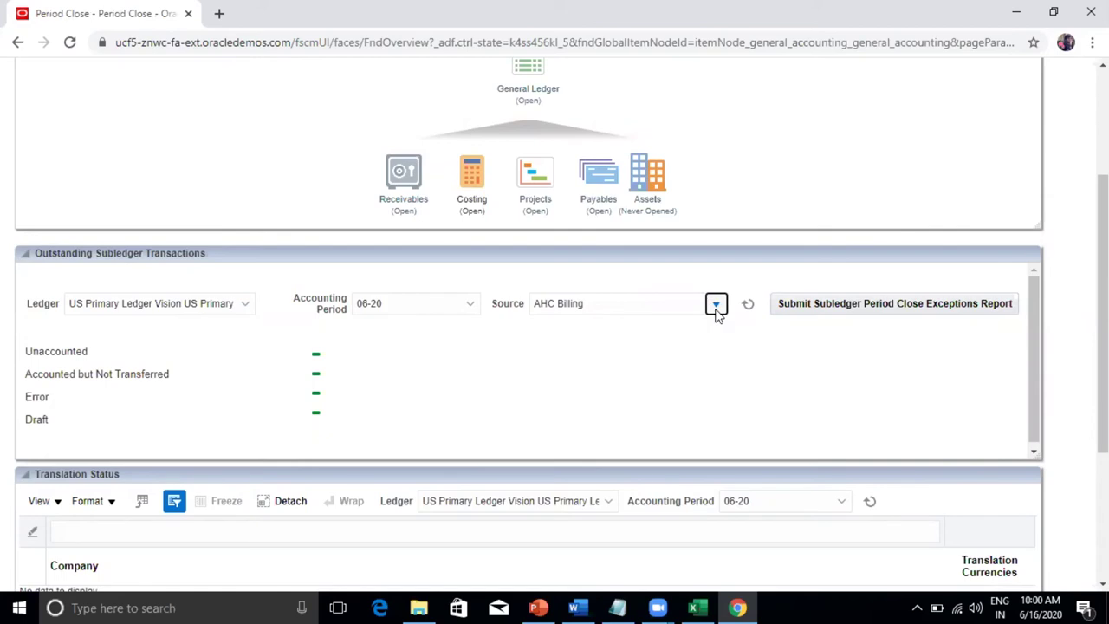
scroll(721, 371, "down", 2)
left_click(537, 393)
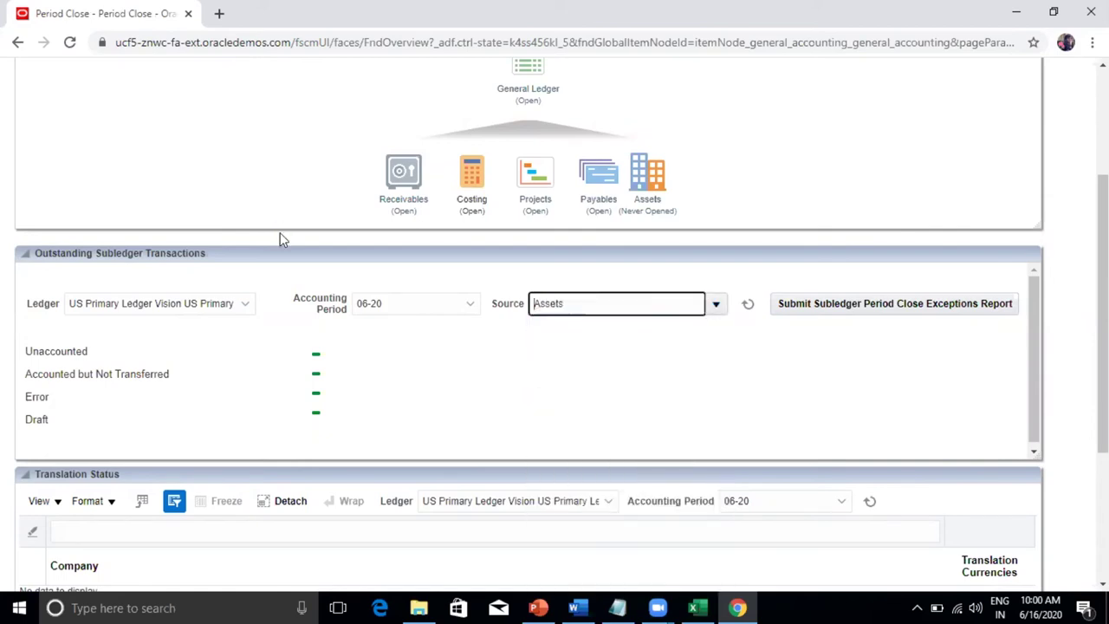
left_click(86, 351)
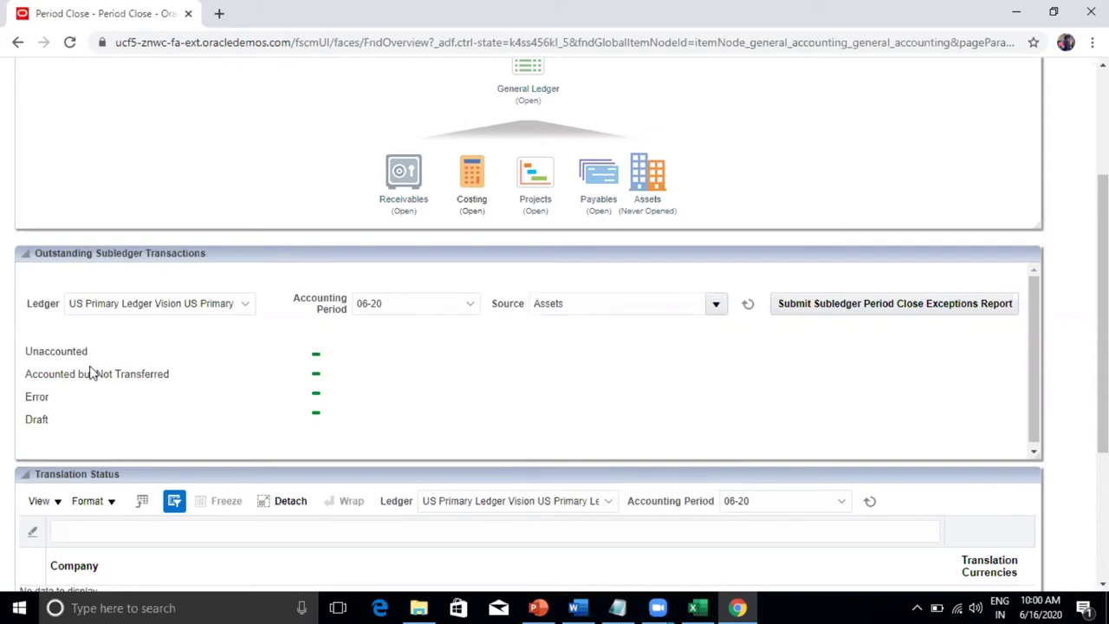
triple_click(63, 372)
left_click(296, 391)
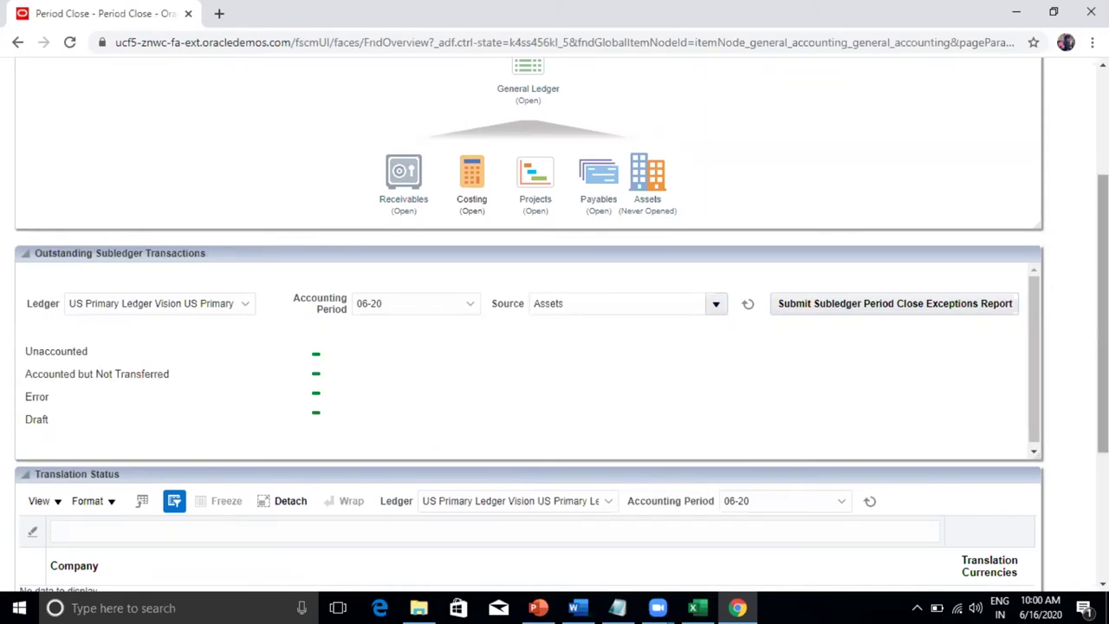
- Review the Assets close status and point out the US Primary Ledger data access set
scroll(1101, 312, "down", 1)
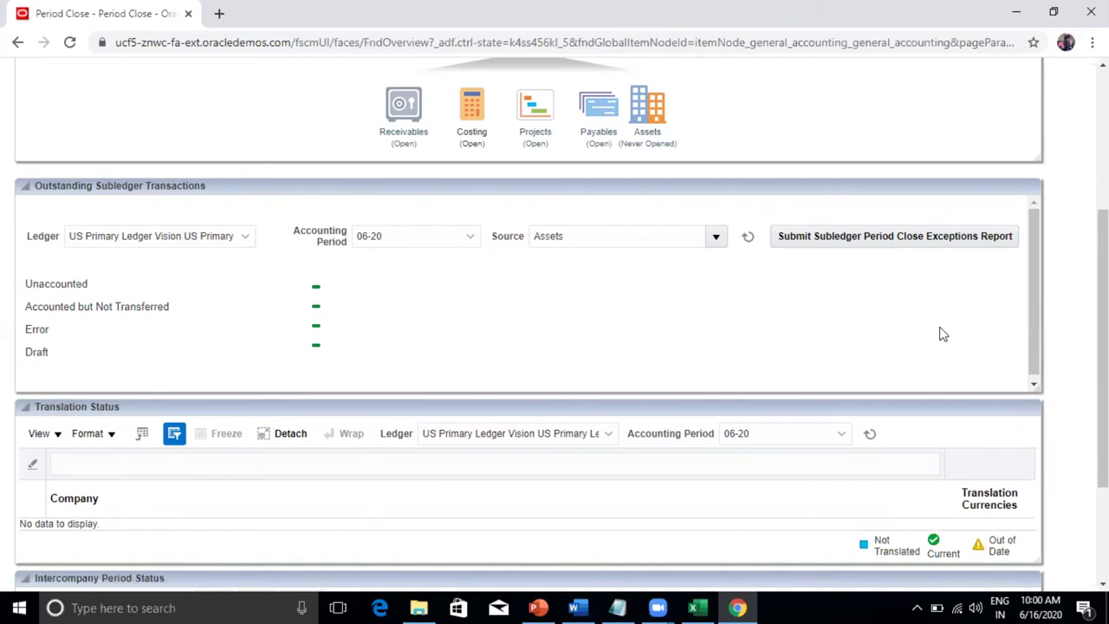
scroll(606, 346, "down", 3)
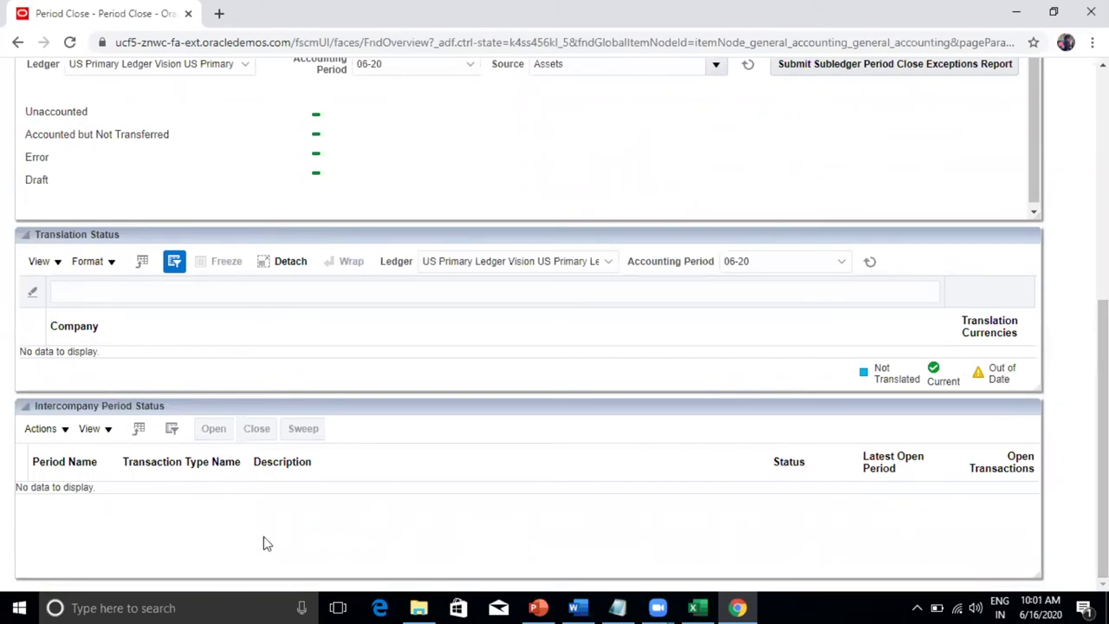
scroll(1103, 433, "up", 5)
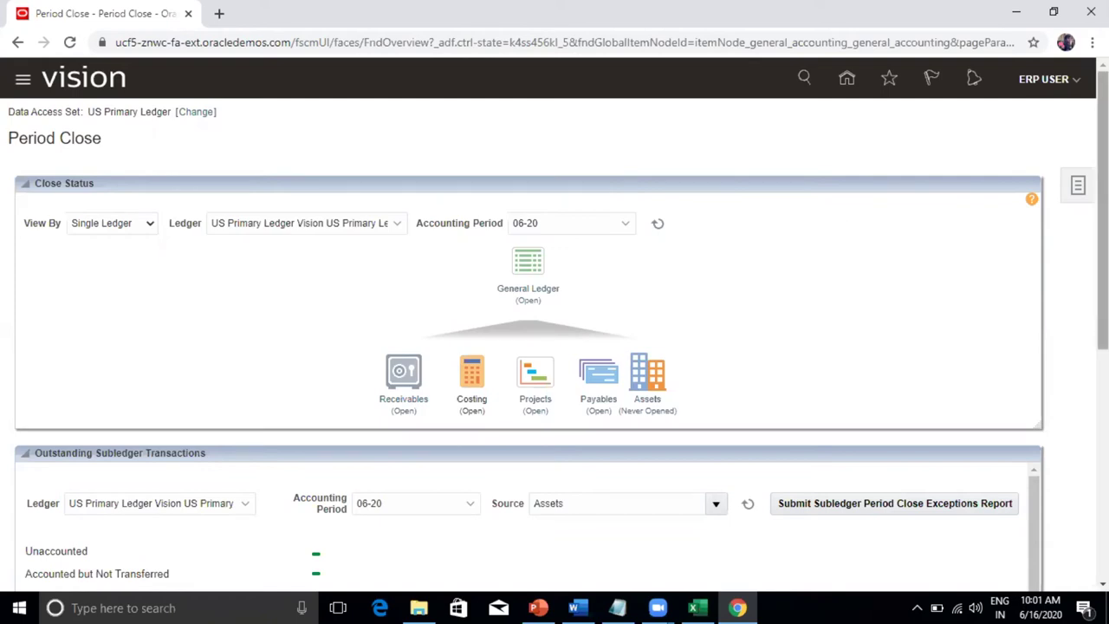
scroll(554, 325, "down", 4)
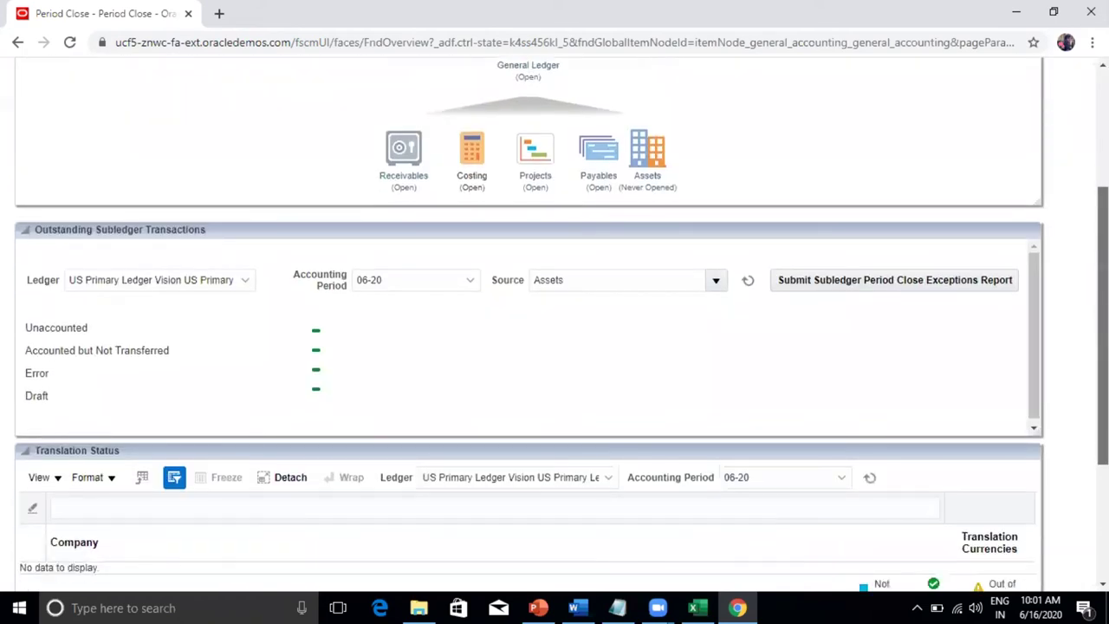
scroll(471, 153, "up", 4)
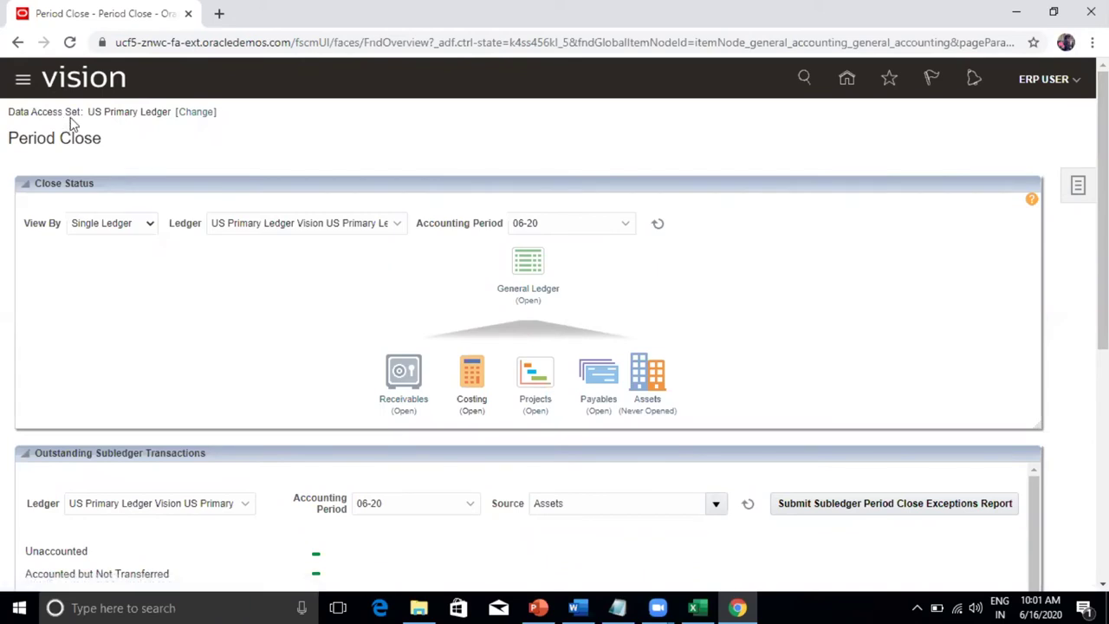
triple_click(106, 110)
left_click(397, 172)
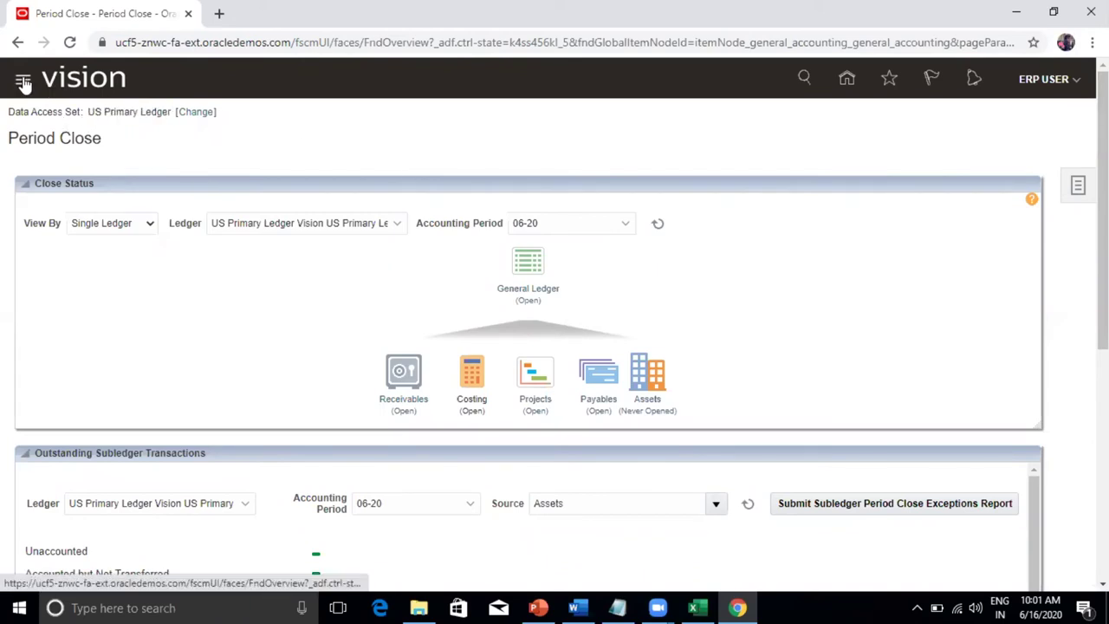
left_click(23, 80)
left_click_drag(622, 193, 628, 297)
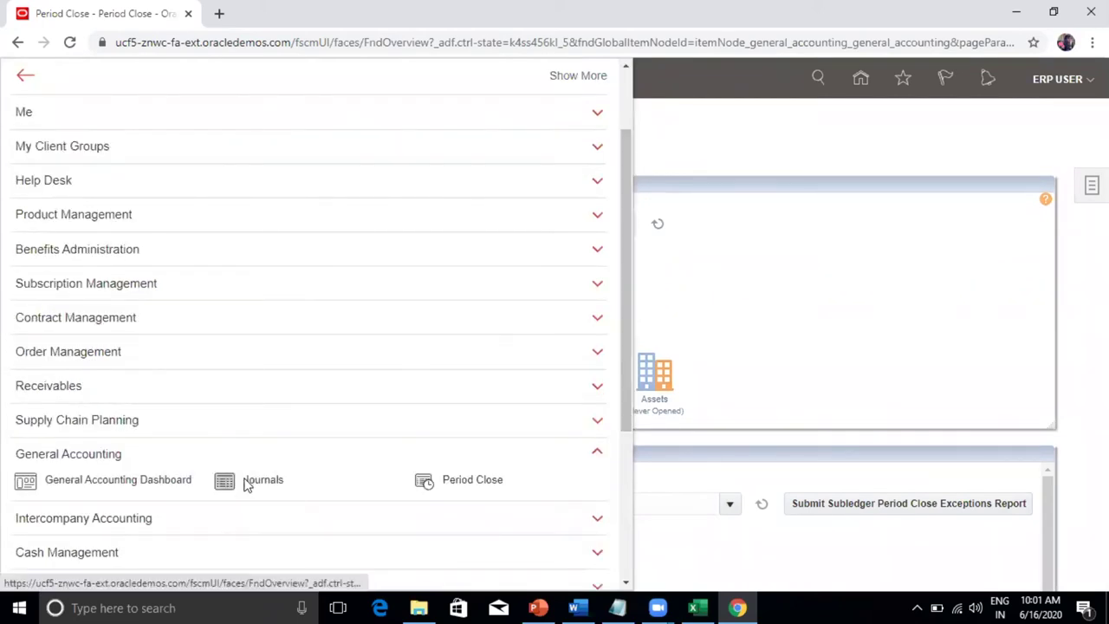
- Go to Journals and launch Create Journal from the Tasks panel
left_click(245, 485)
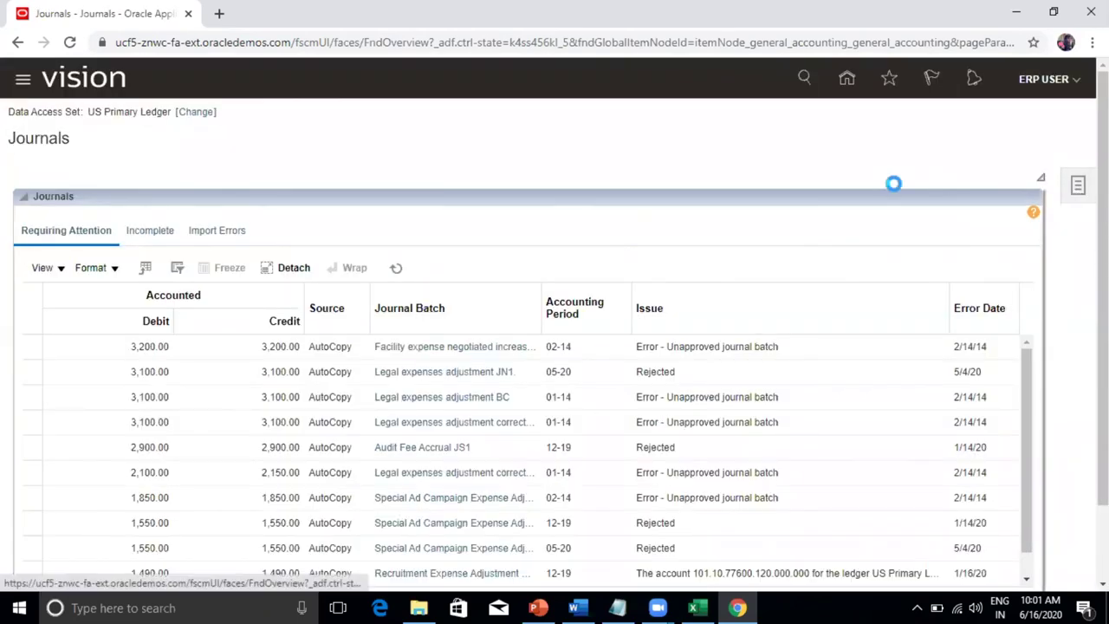
left_click(1078, 205)
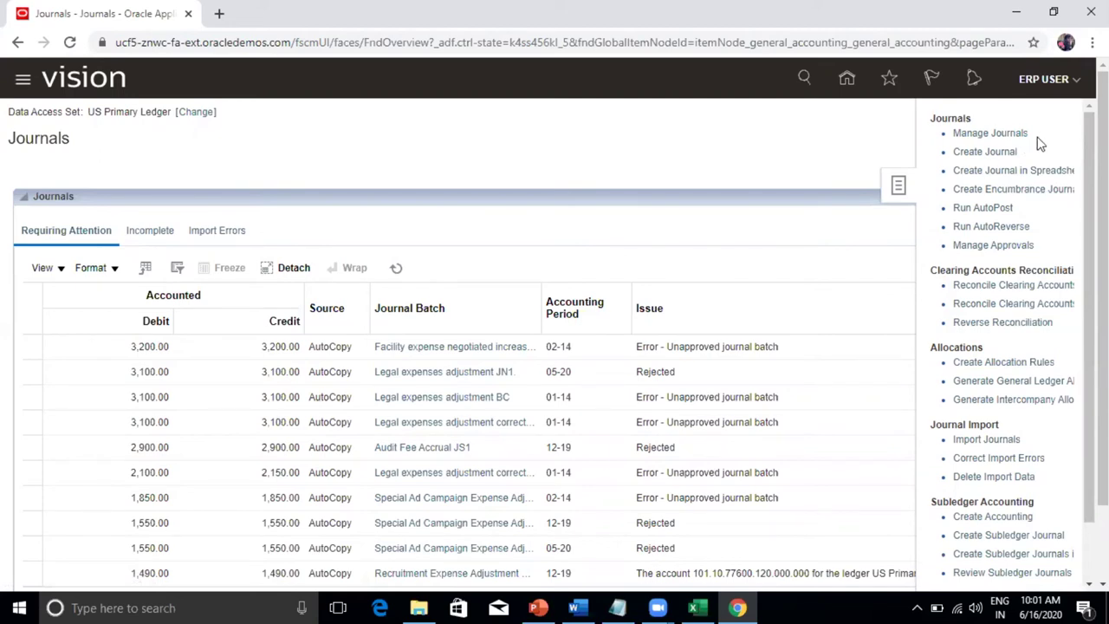
left_click(986, 153)
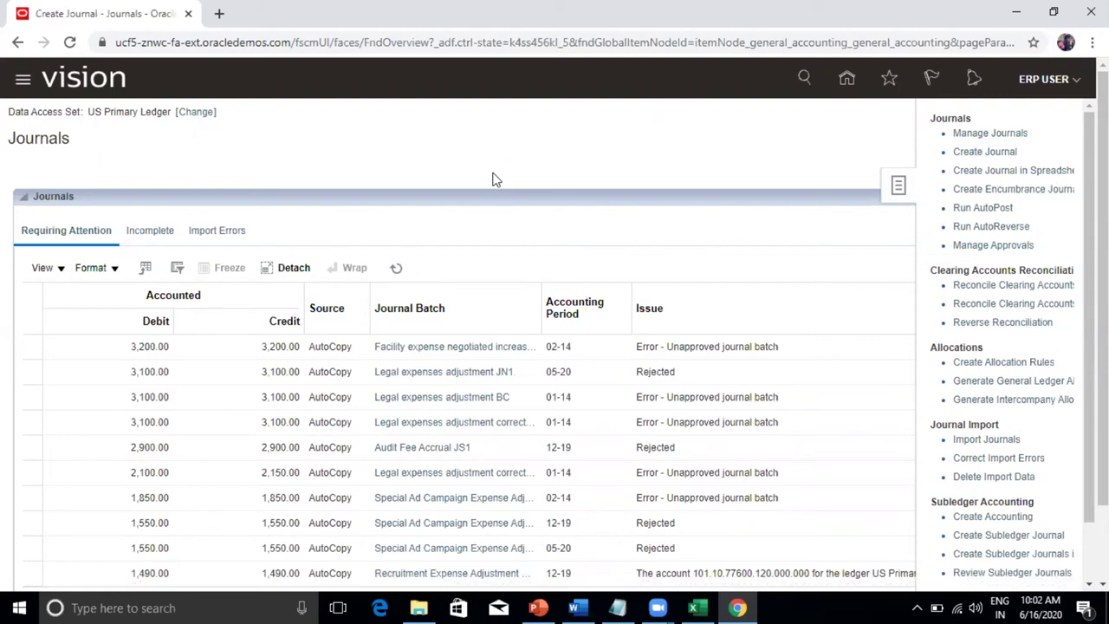
- Name the journal batch Demo-01 with description 'Created for demo purpose'
left_click(256, 221)
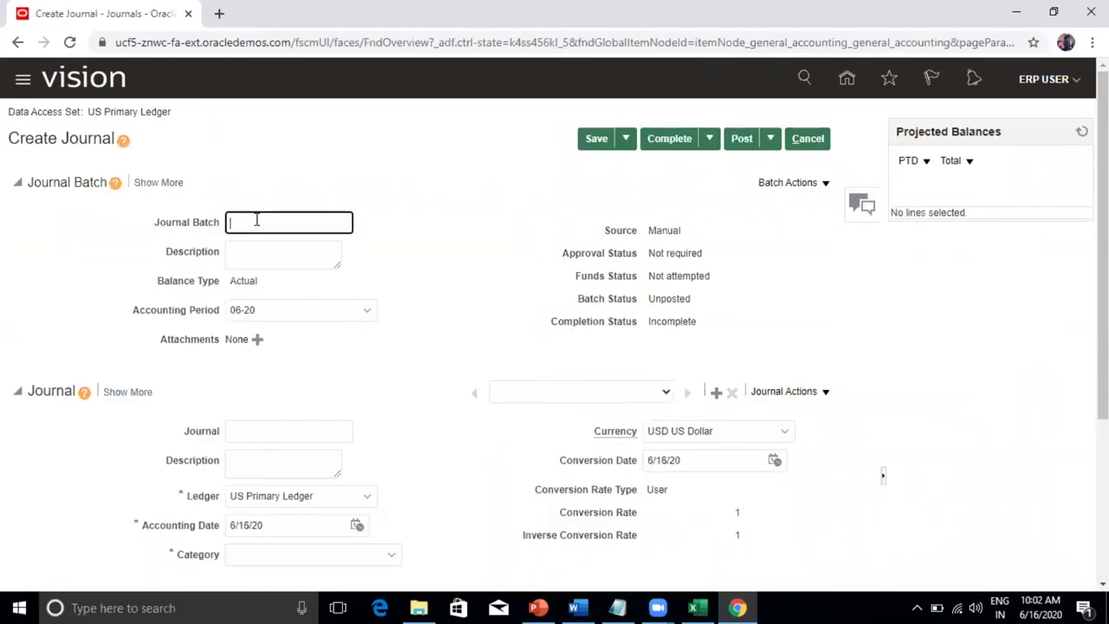
type("Demo-01")
left_click(424, 299)
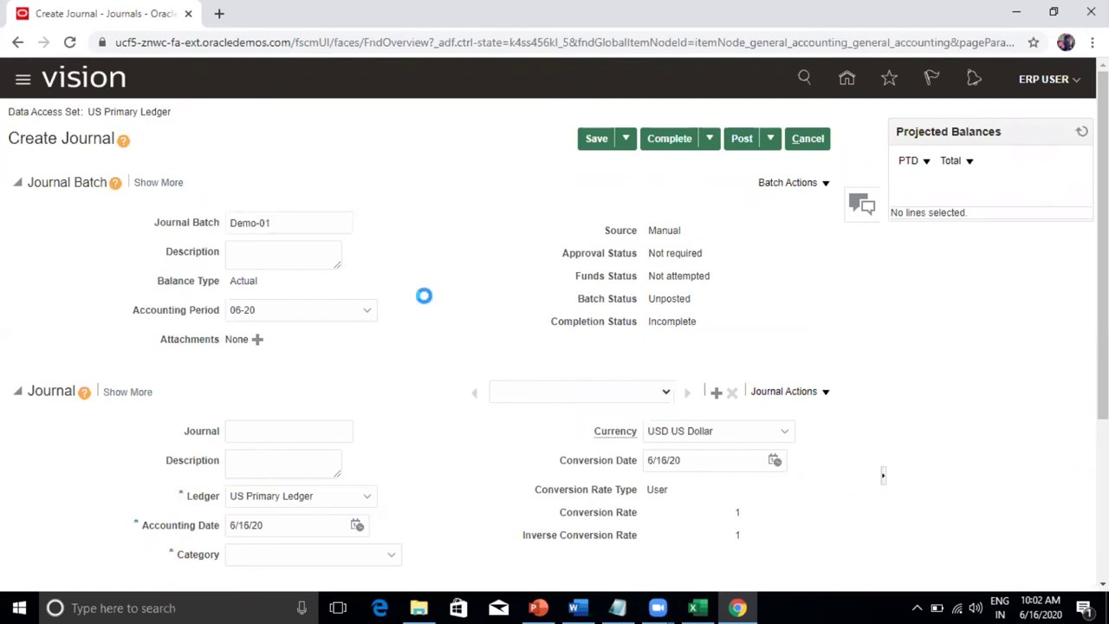
left_click(247, 256)
type("Created for demo purpose")
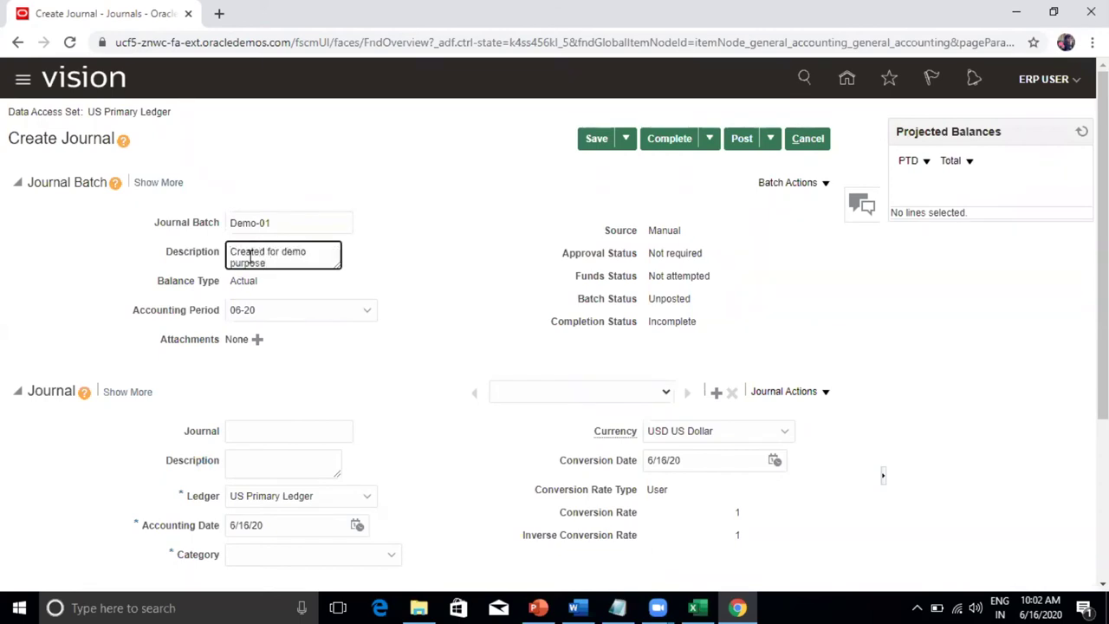
triple_click(267, 255)
key("ctrl+c")
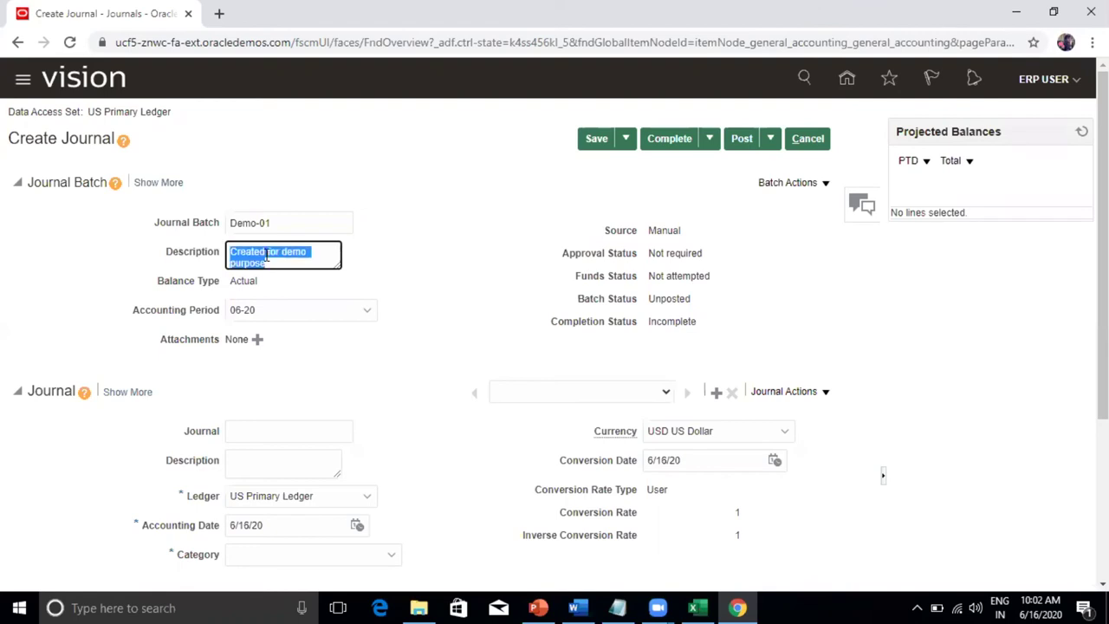
- Name the journal Demo-01, give it the same description, and set category Manual
left_click(276, 425)
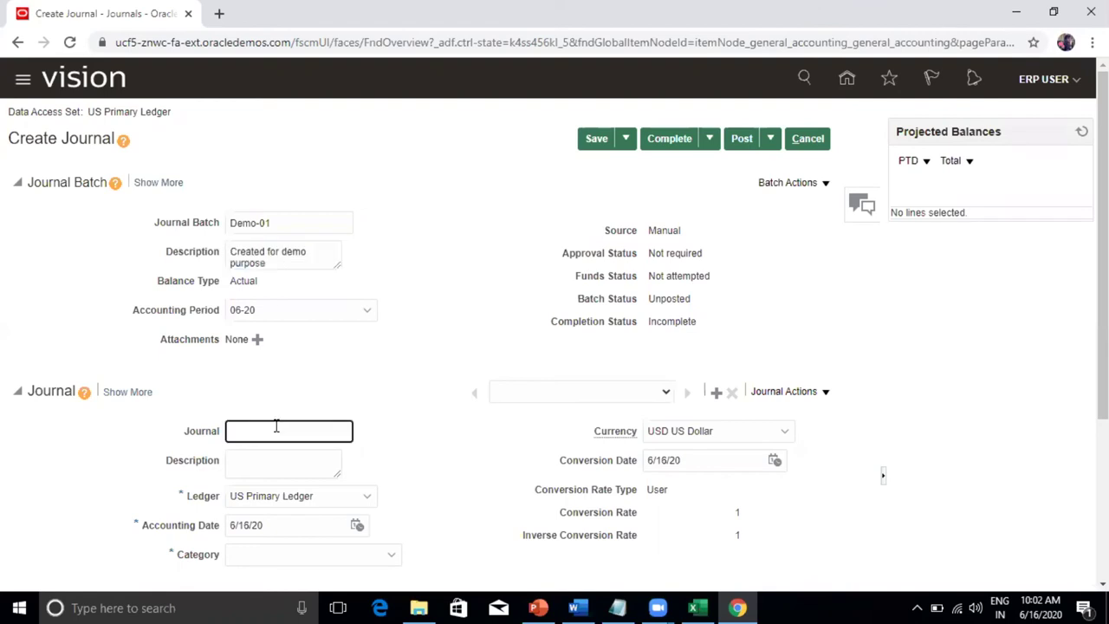
type("Demo-01")
scroll(684, 268, "down", 2)
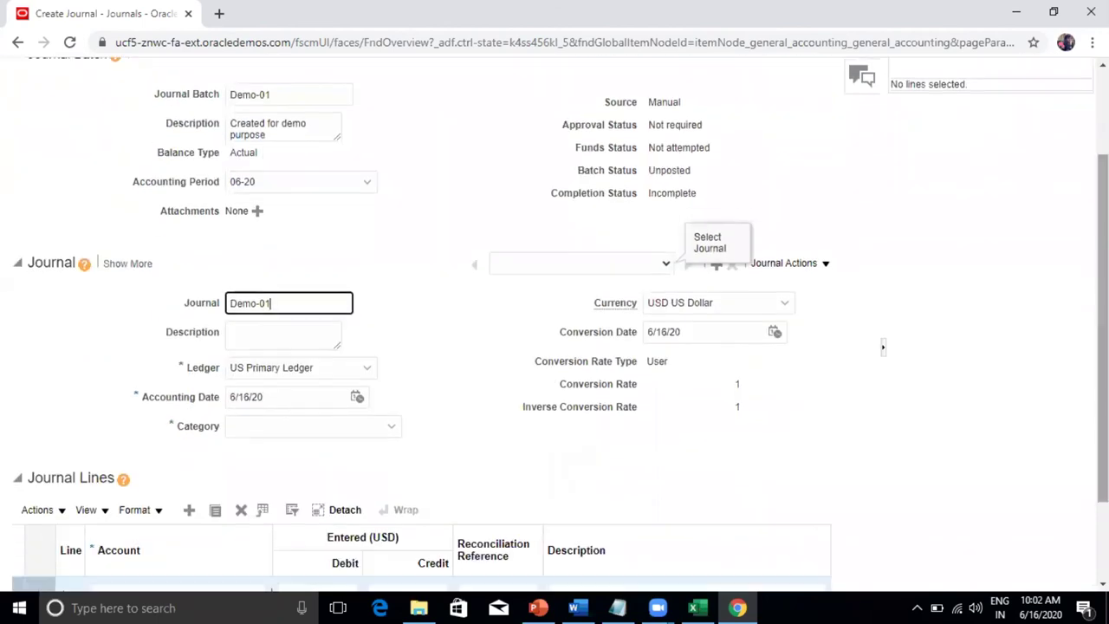
left_click(292, 337)
key("ctrl+v")
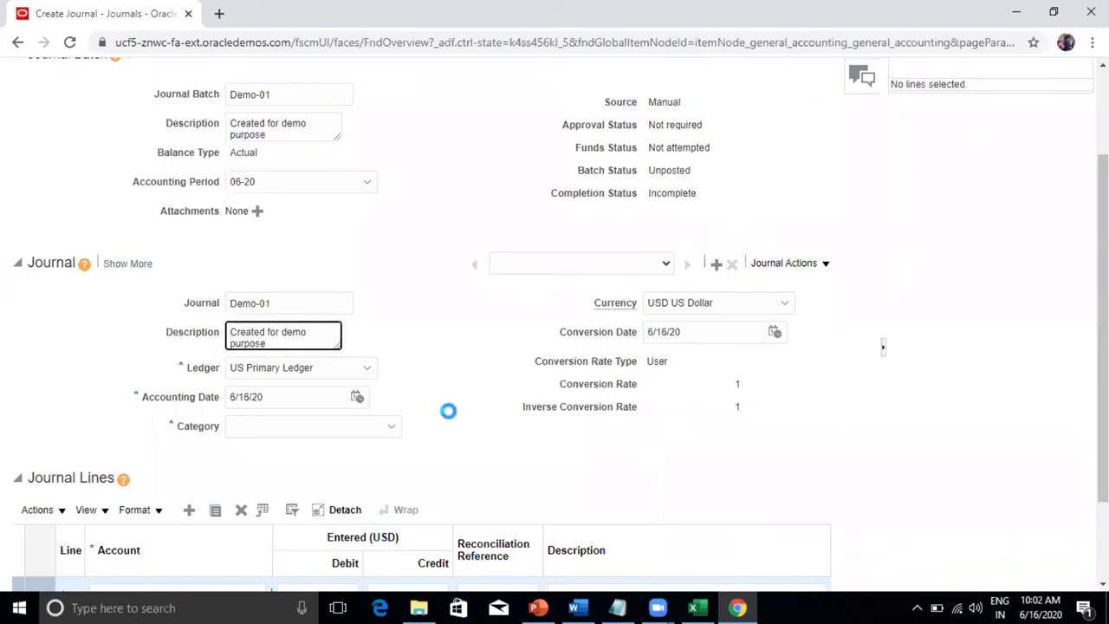
left_click(382, 426)
type("Man")
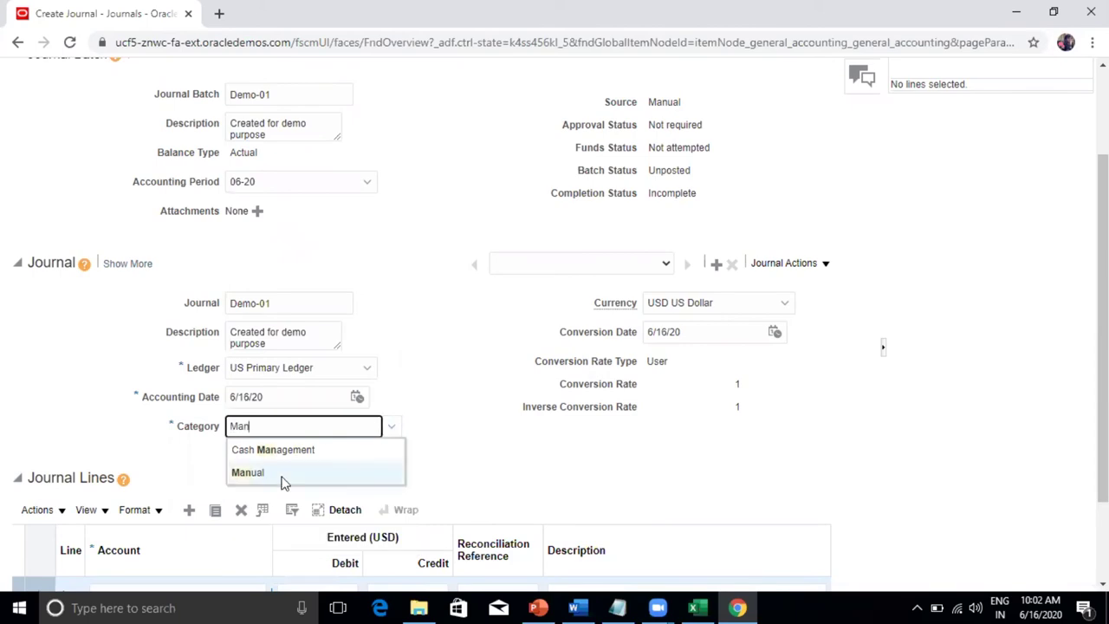
left_click(282, 473)
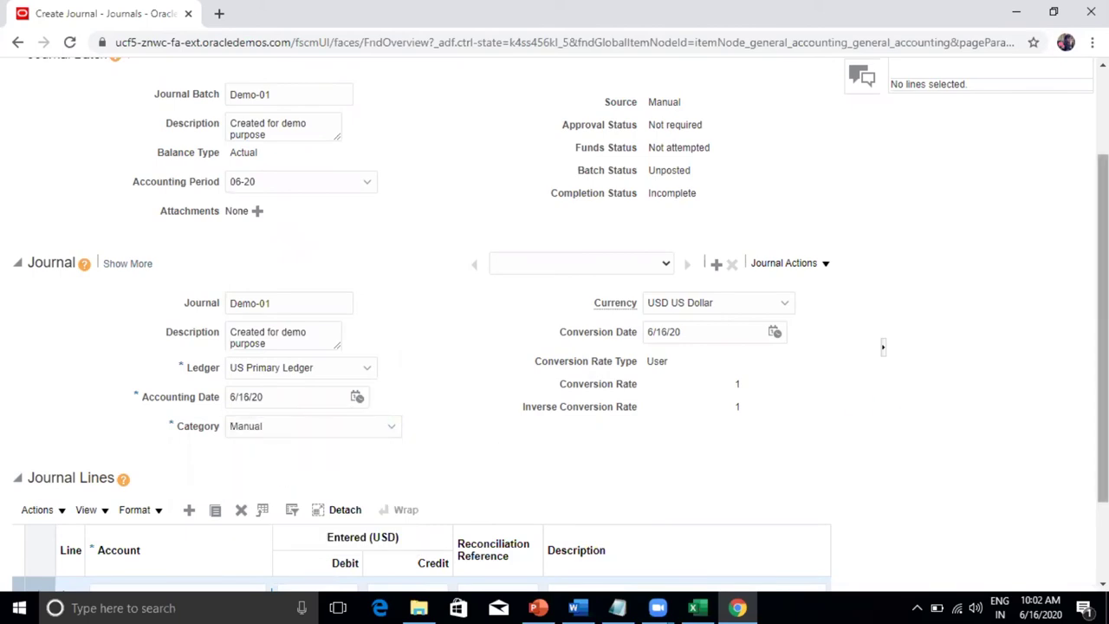
scroll(1010, 494, "down", 2)
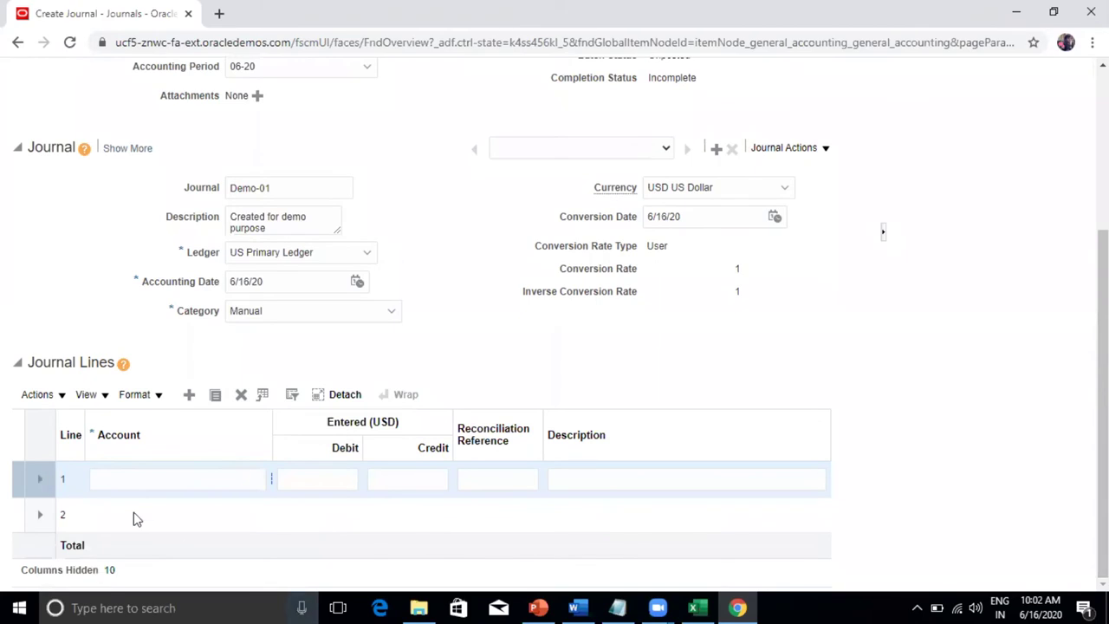
- Paste account 101.10.63580.121.000.000 into journal line 1
left_click(118, 475)
left_click(619, 606)
left_click(206, 71)
key("shift+Home")
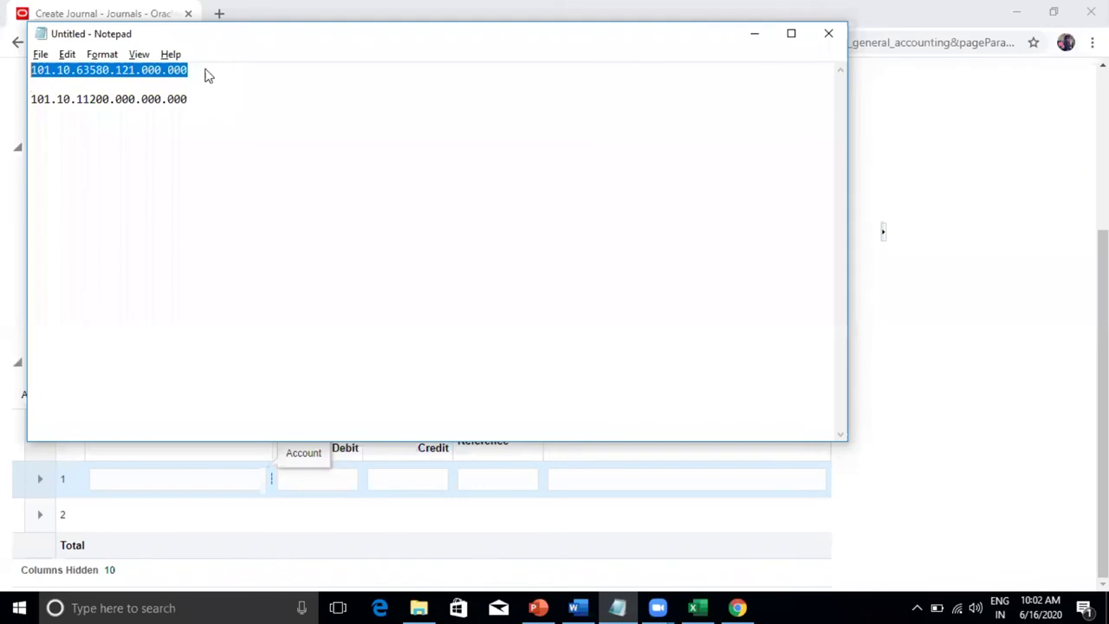
key("ctrl+c")
key("alt+Tab")
key("ctrl+v")
key("Tab")
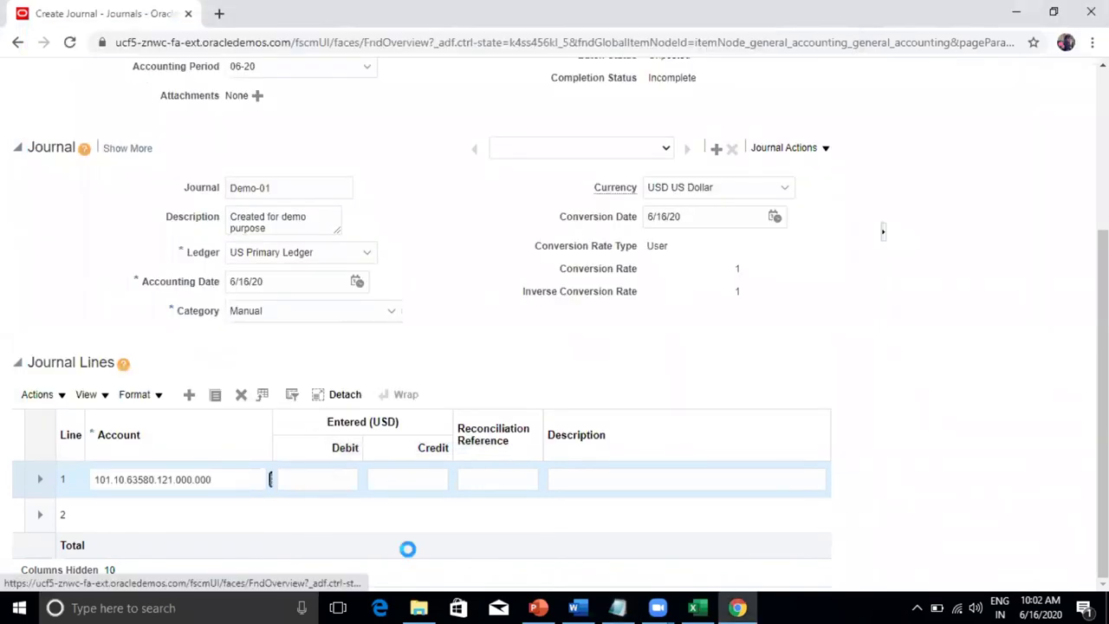
- Confirm line 1's account segments and enter a 50.00 debit
left_click_drag(273, 423, 278, 424)
mouse_move(277, 487)
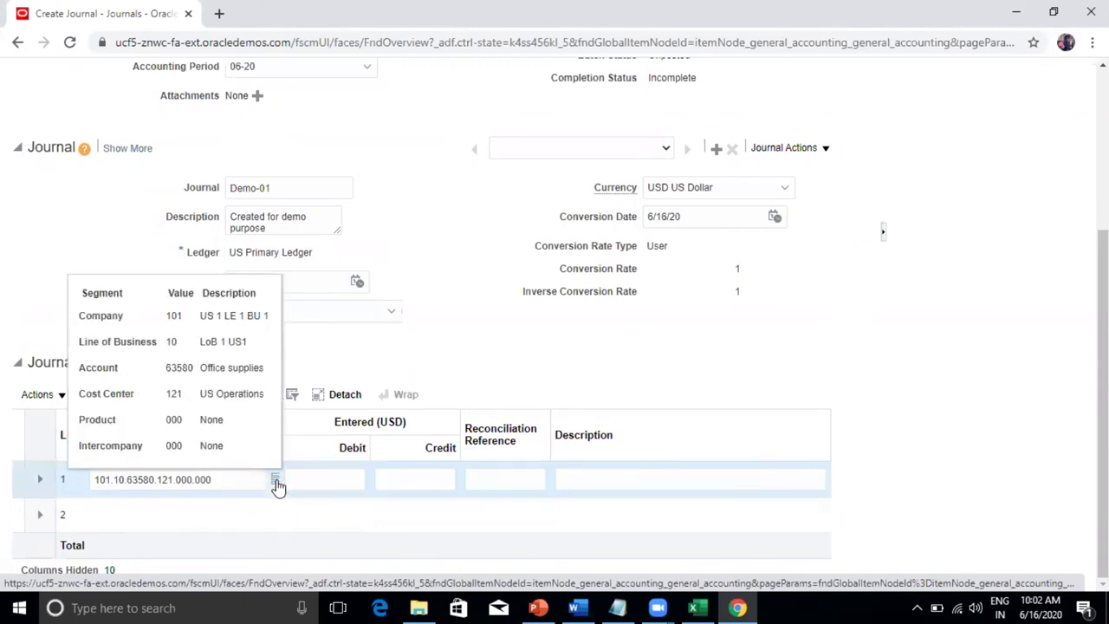
left_click(337, 475)
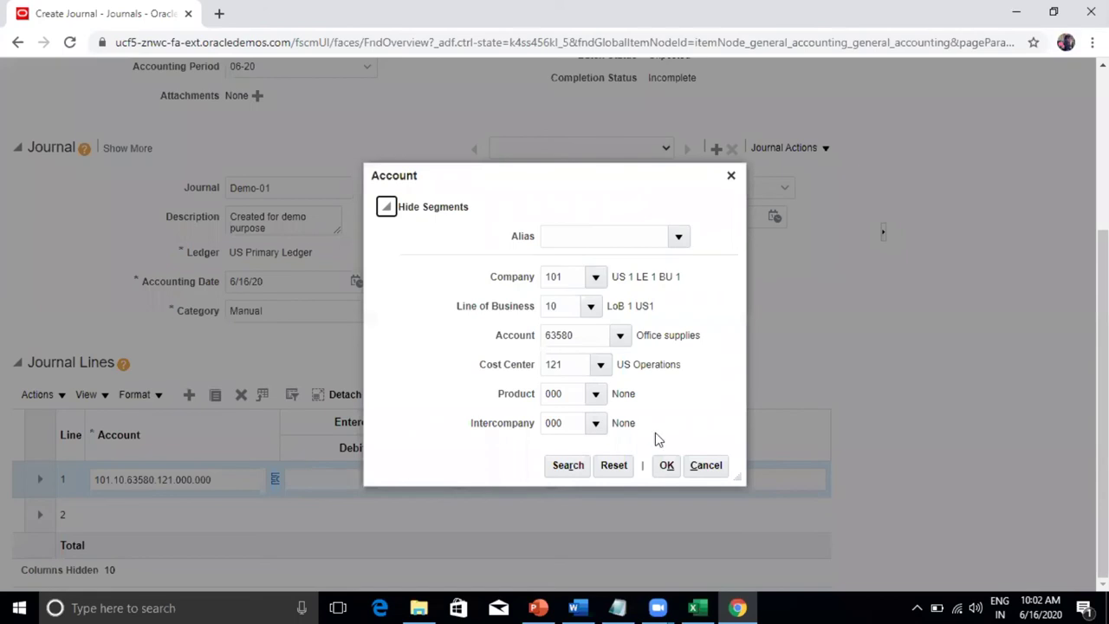
left_click(664, 467)
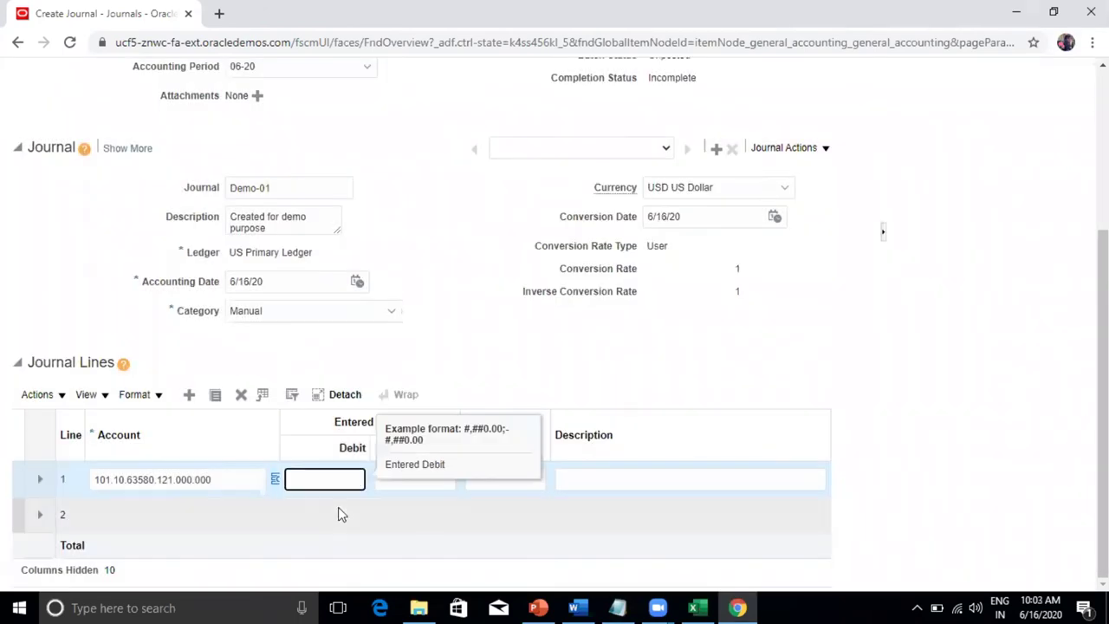
type("50")
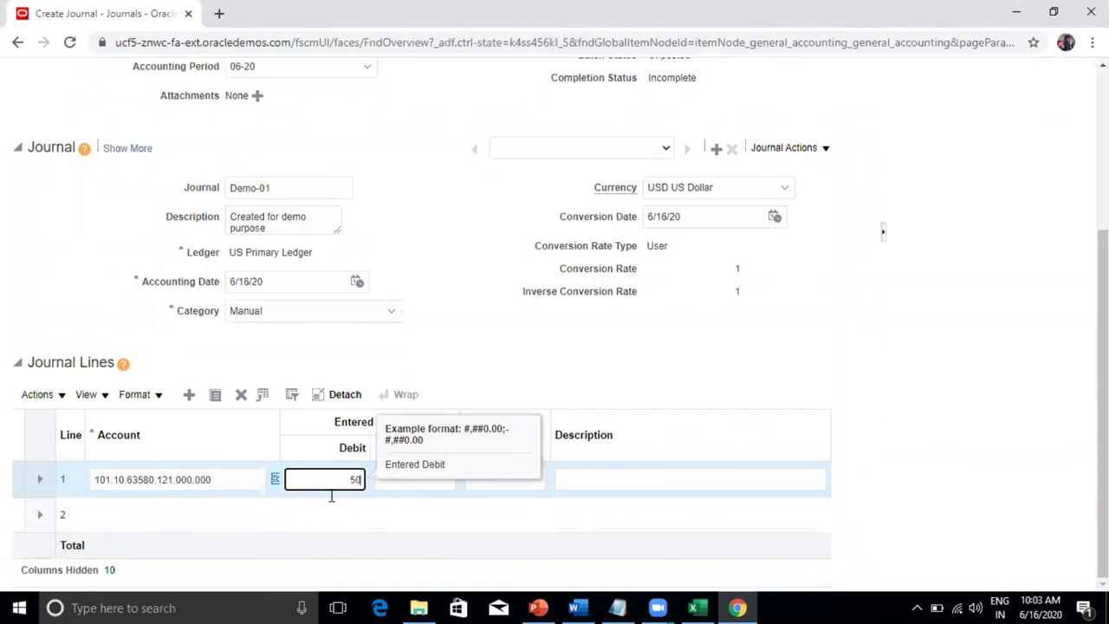
key("Tab")
- Copy the second account code 101.10.11200.000.000.000 from the saved codes
left_click(139, 513)
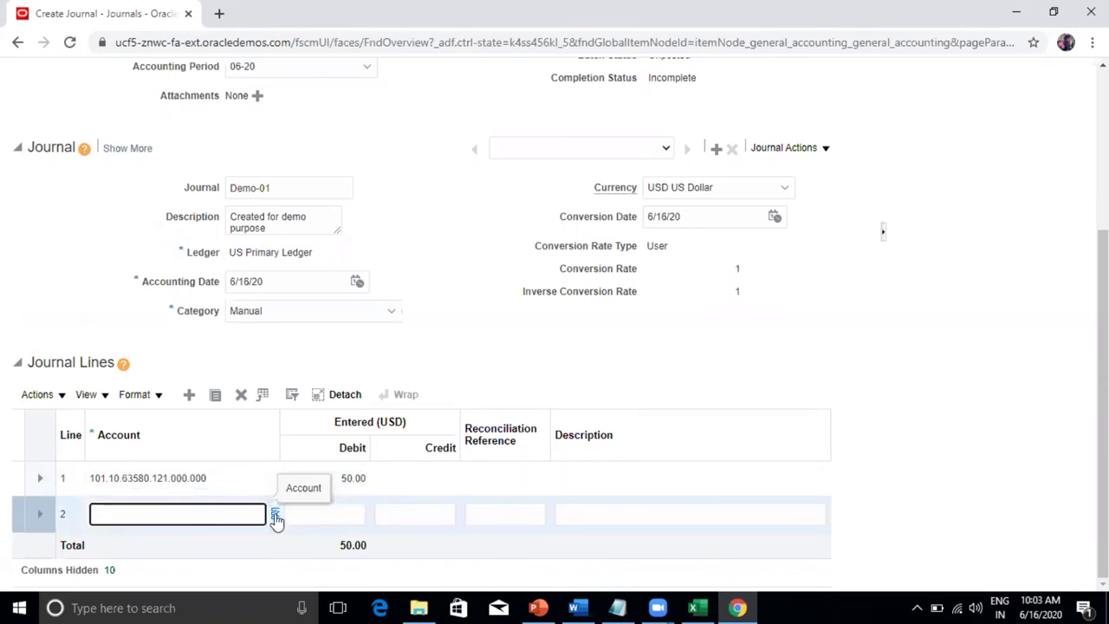
left_click(277, 517)
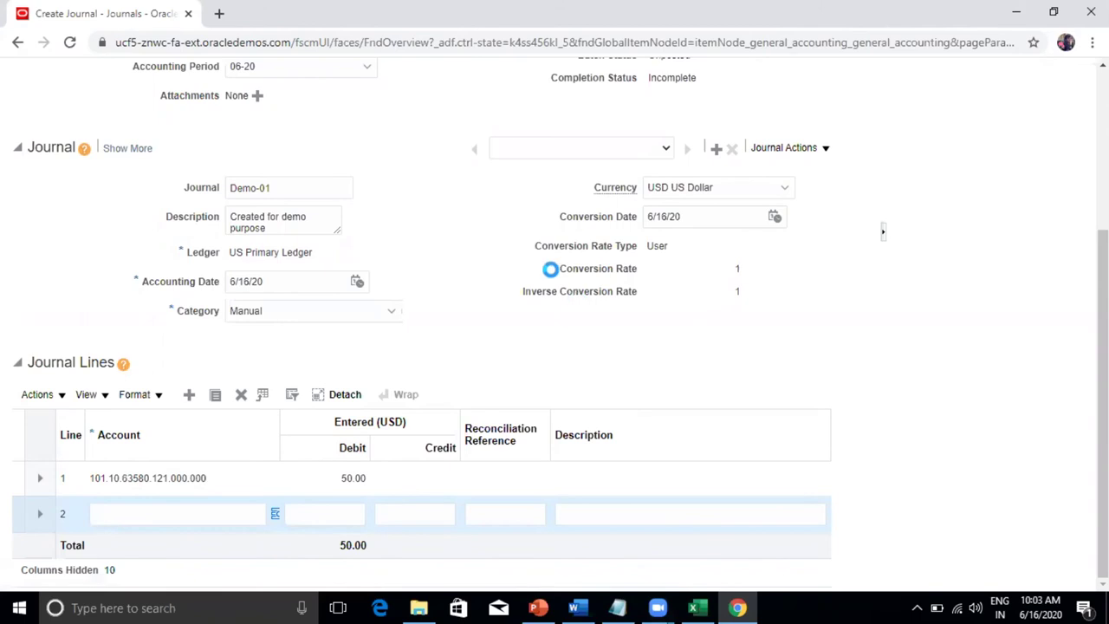
left_click(617, 607)
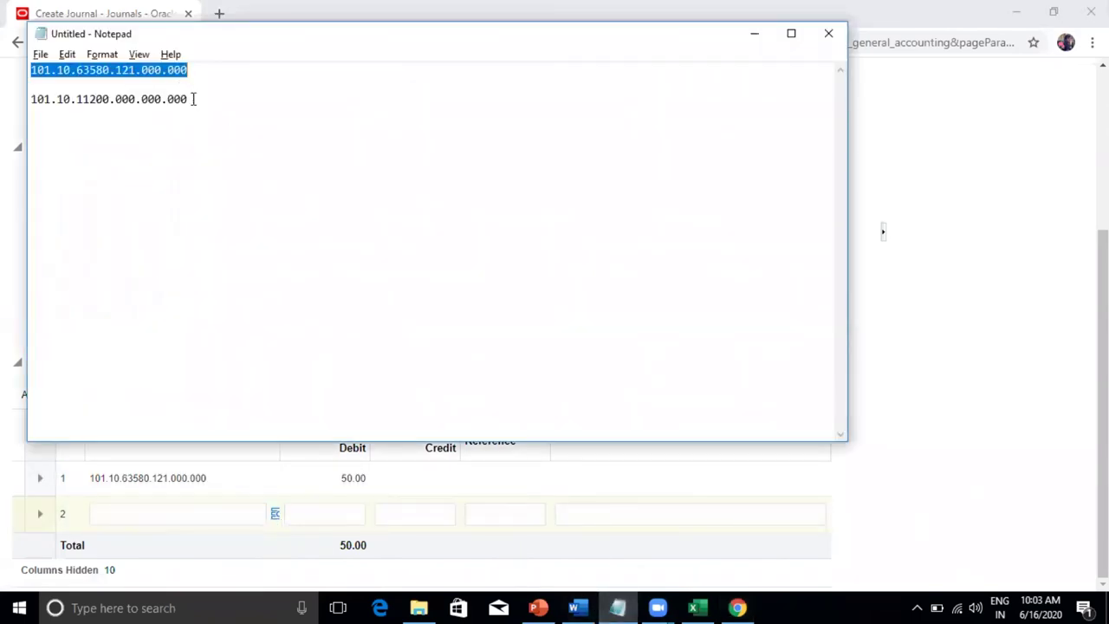
left_click(192, 99)
key("shift+Home")
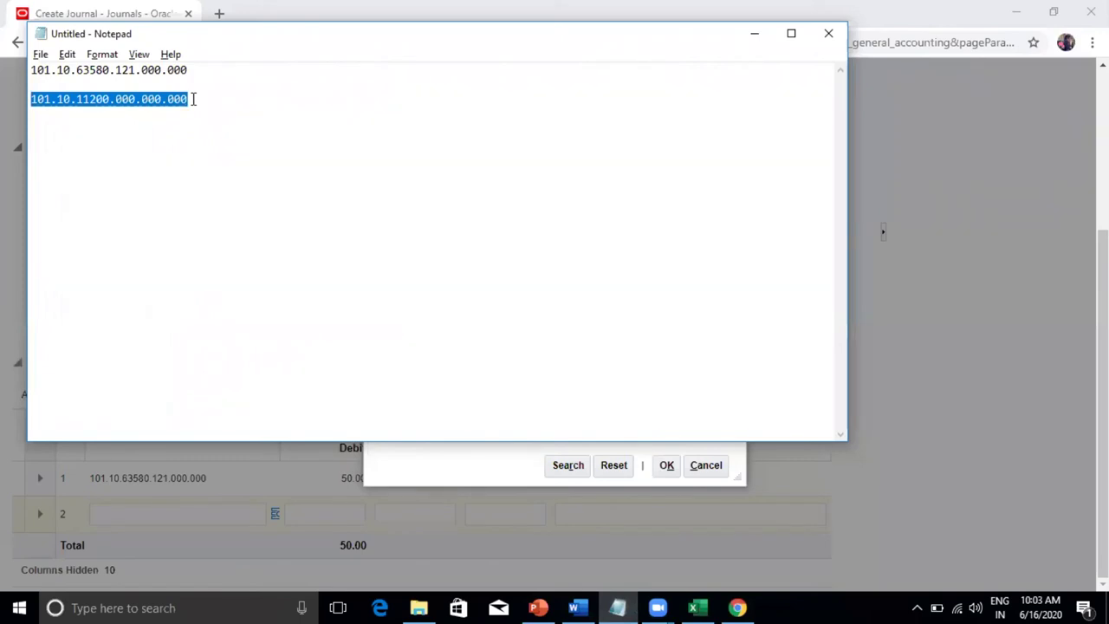
key("alt+Tab")
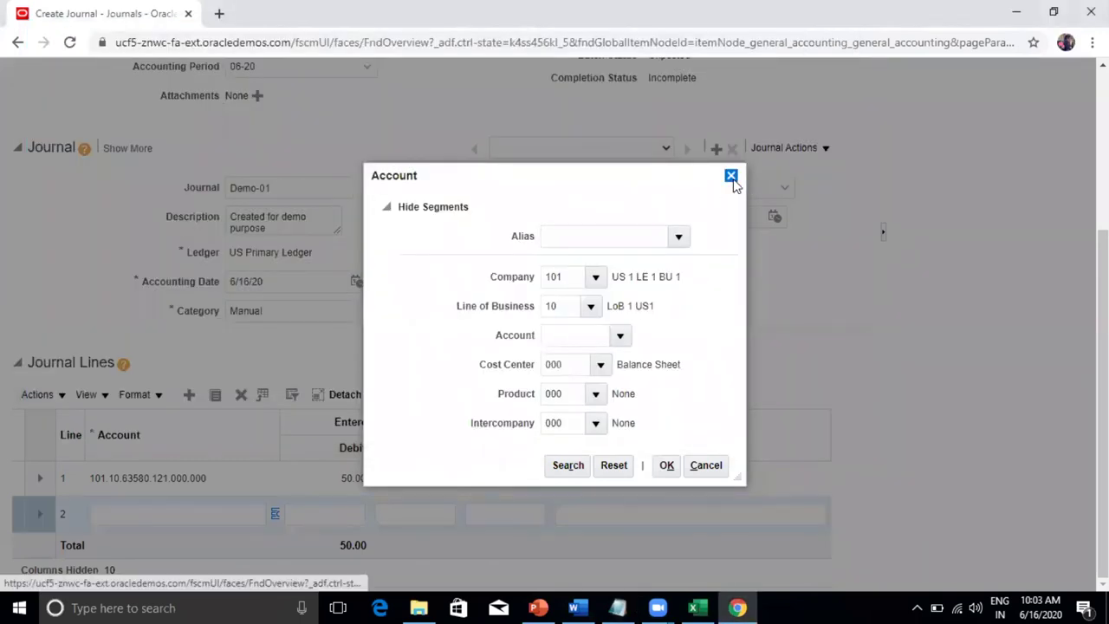
left_click(730, 176)
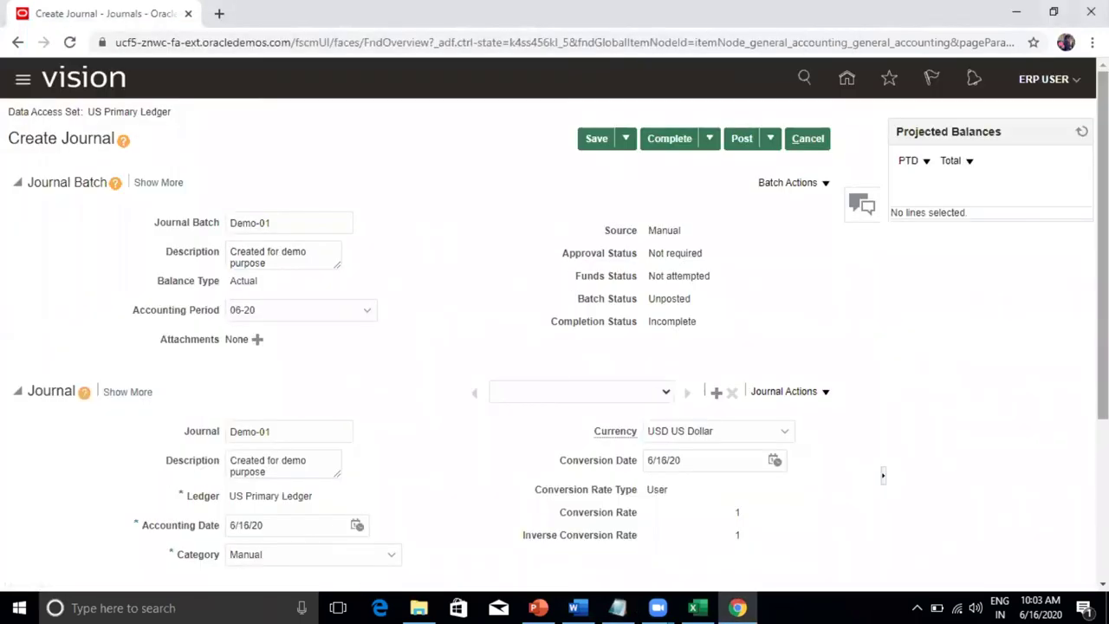
scroll(554, 323, "down", 2)
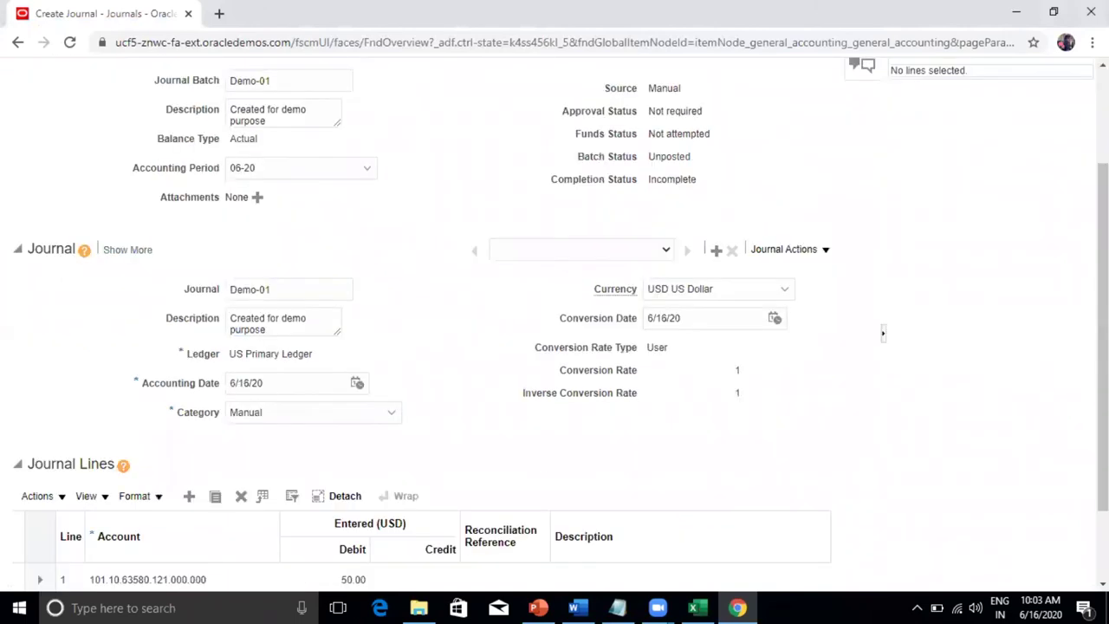
- Add line 2 with that account and a 50.00 credit, balancing the journal
left_click(189, 495)
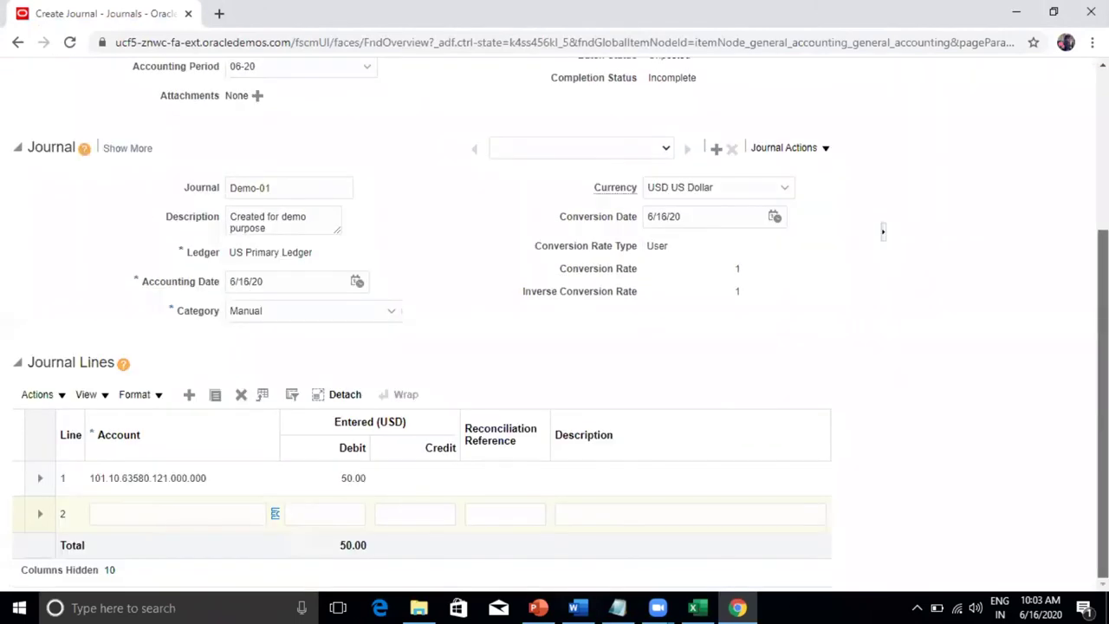
left_click(124, 514)
key("ctrl+v")
key("Tab")
key("Tab")
type("50")
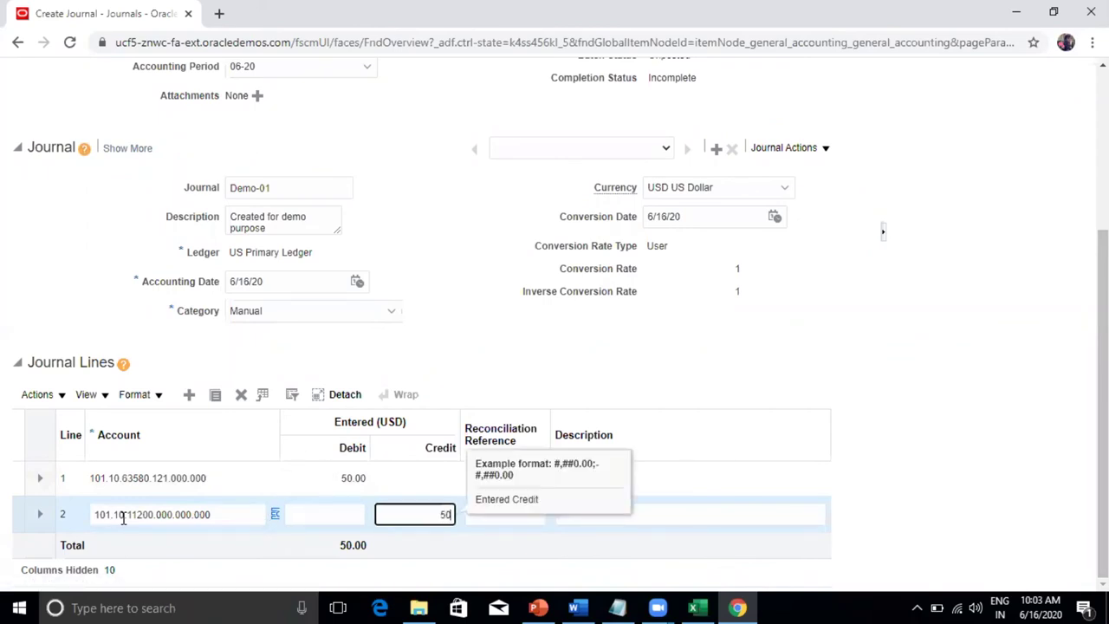
key("Tab")
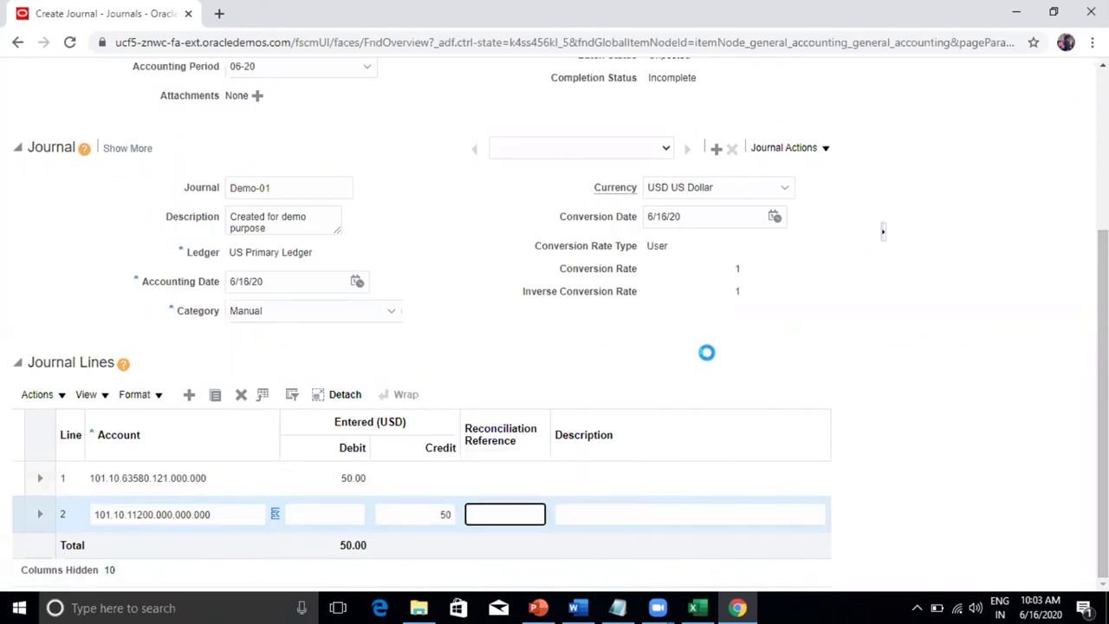
left_click(707, 355)
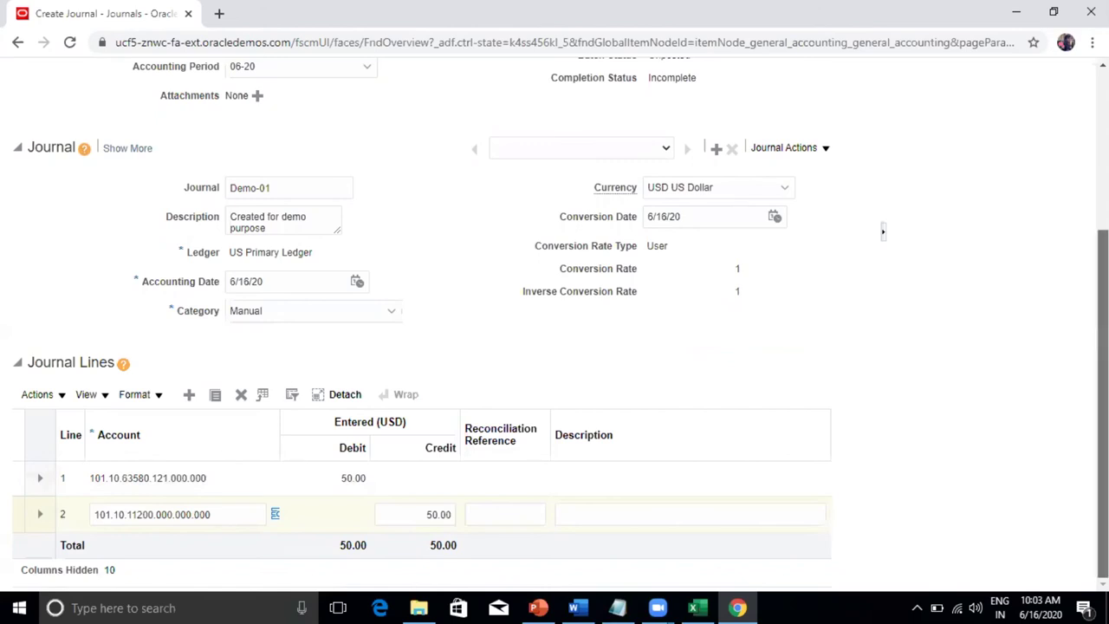
scroll(569, 255, "up", 3)
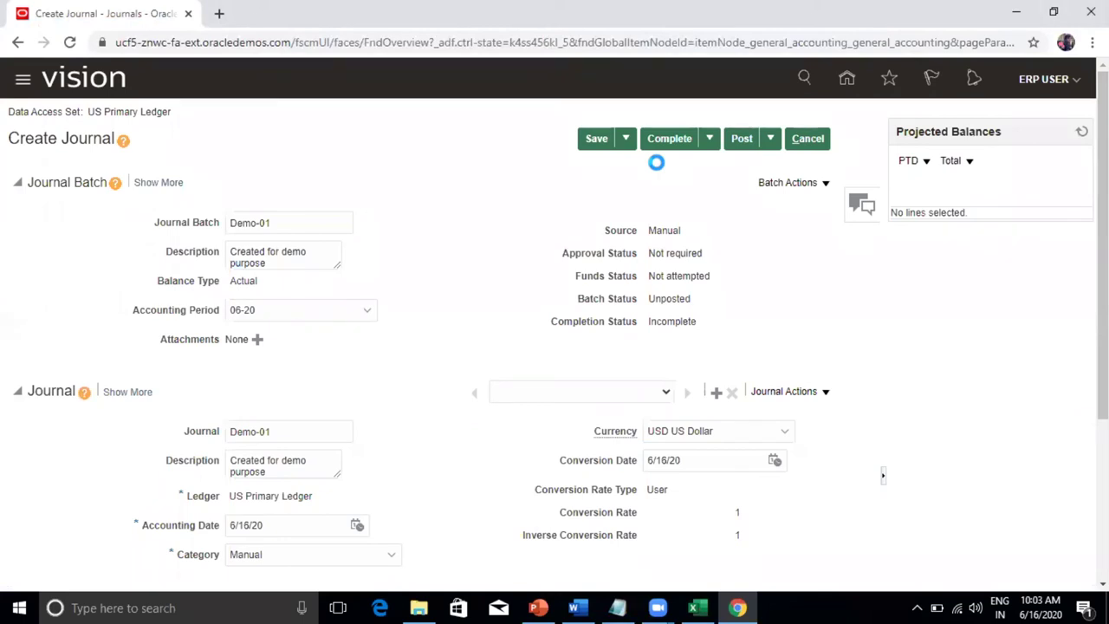
- Mark the Demo-01 journal complete and check its Approval Status
left_click(675, 144)
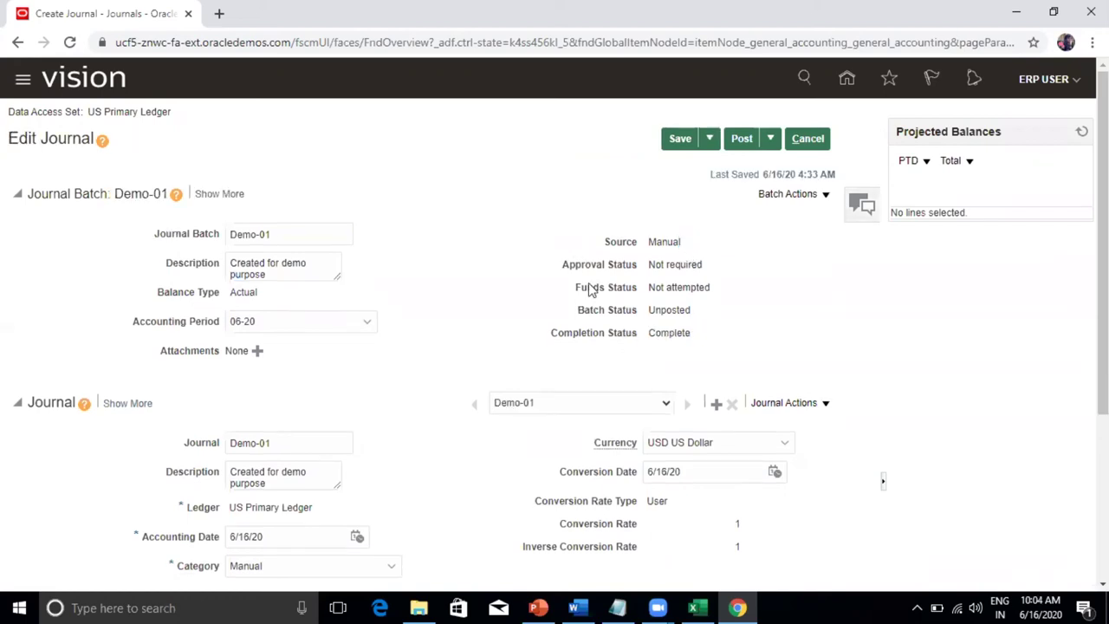
triple_click(666, 270)
left_click(693, 269)
scroll(555, 347, "down", 3)
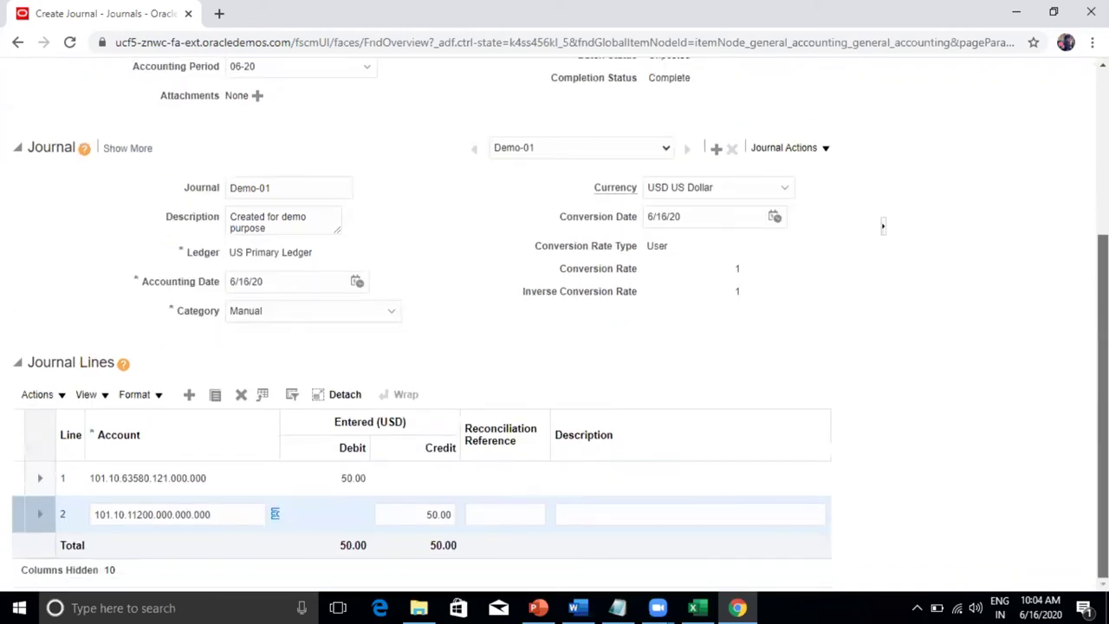
scroll(799, 278, "up", 3)
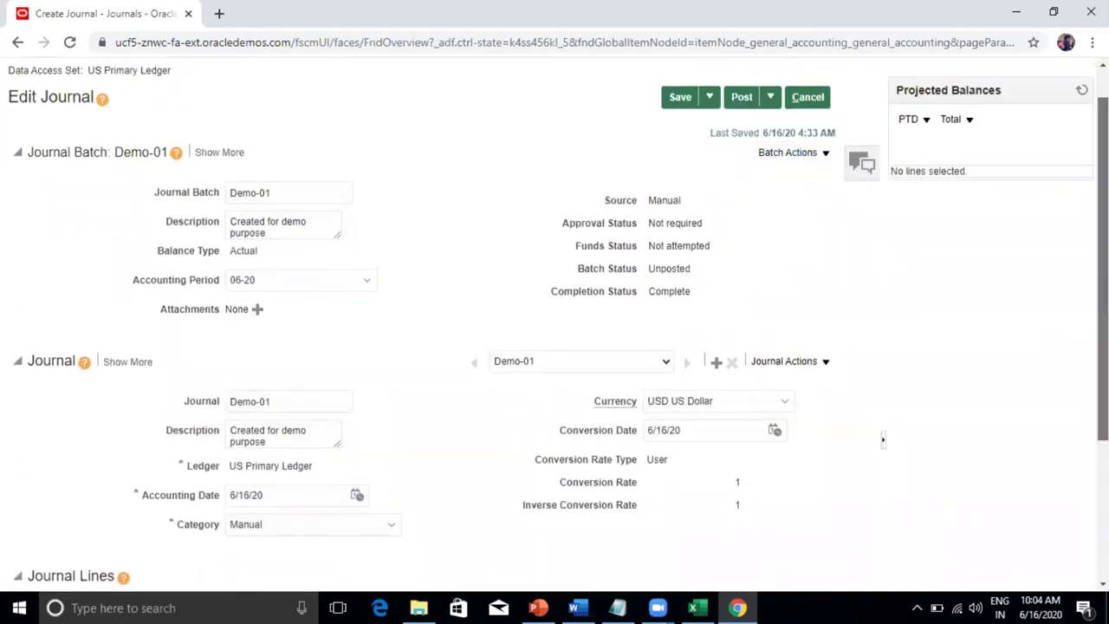
scroll(783, 156, "up", 1)
- Post the journal, acknowledge process 1916978, and return to Journals
left_click(739, 140)
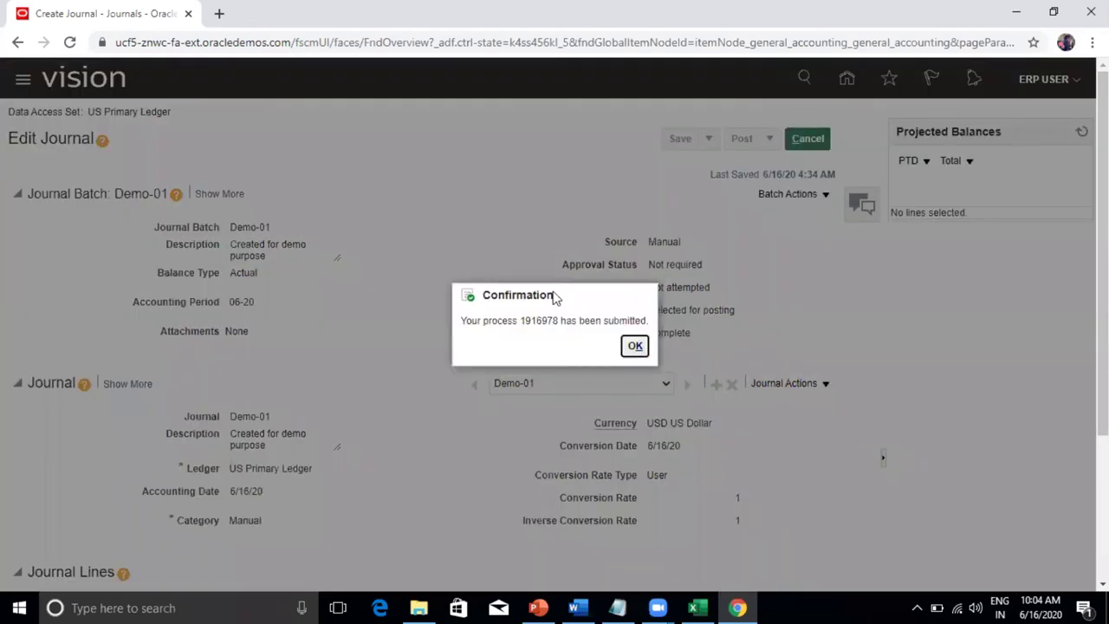
left_click_drag(557, 296, 501, 293)
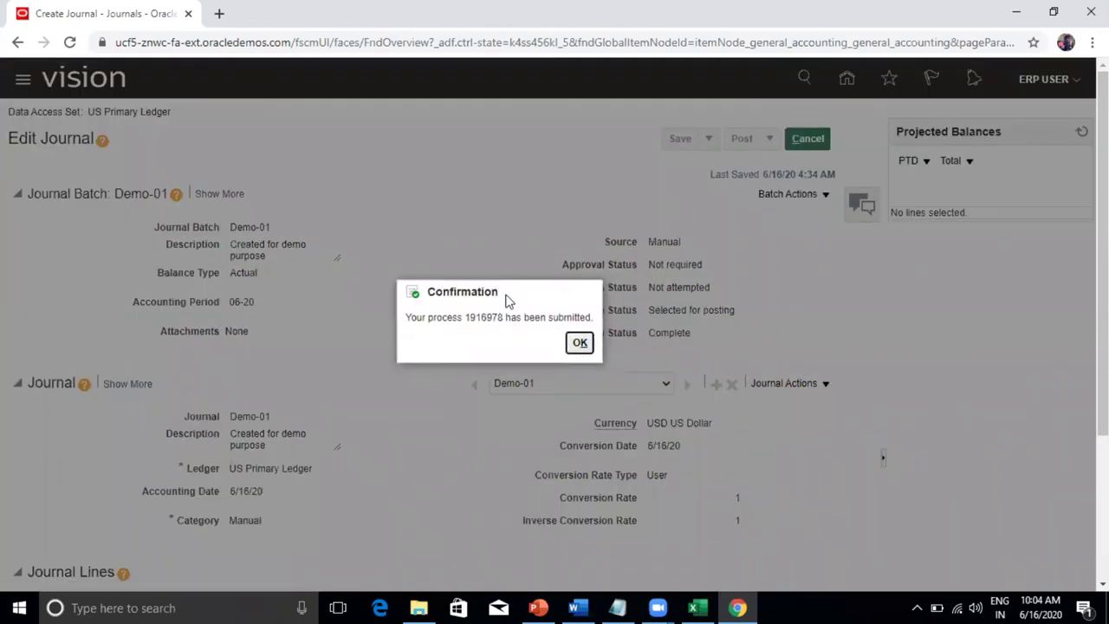
left_click(579, 343)
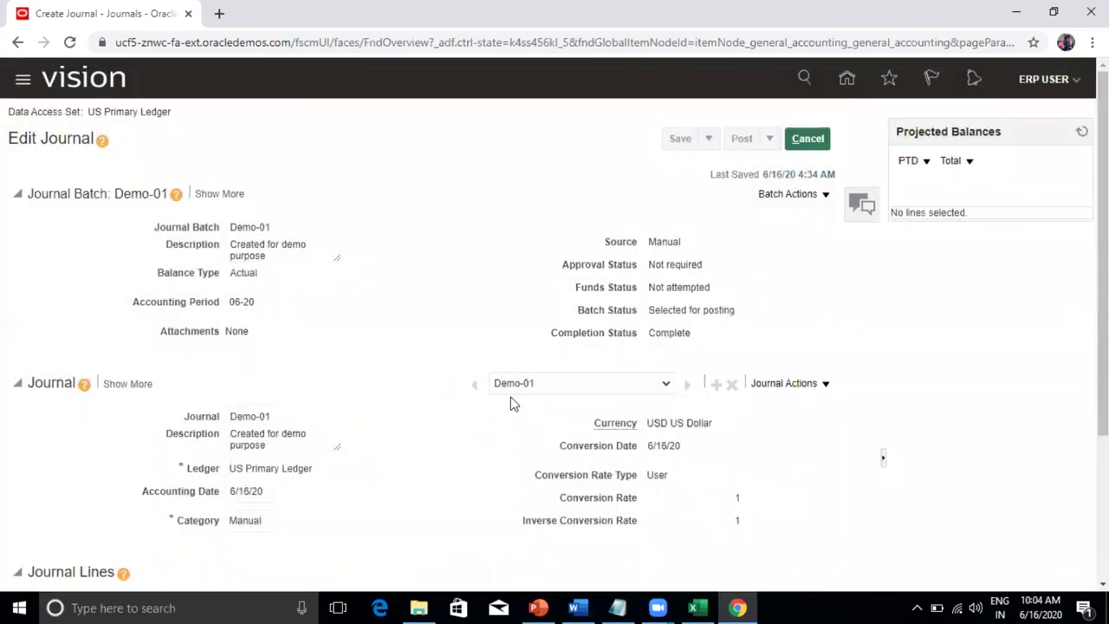
left_click(808, 140)
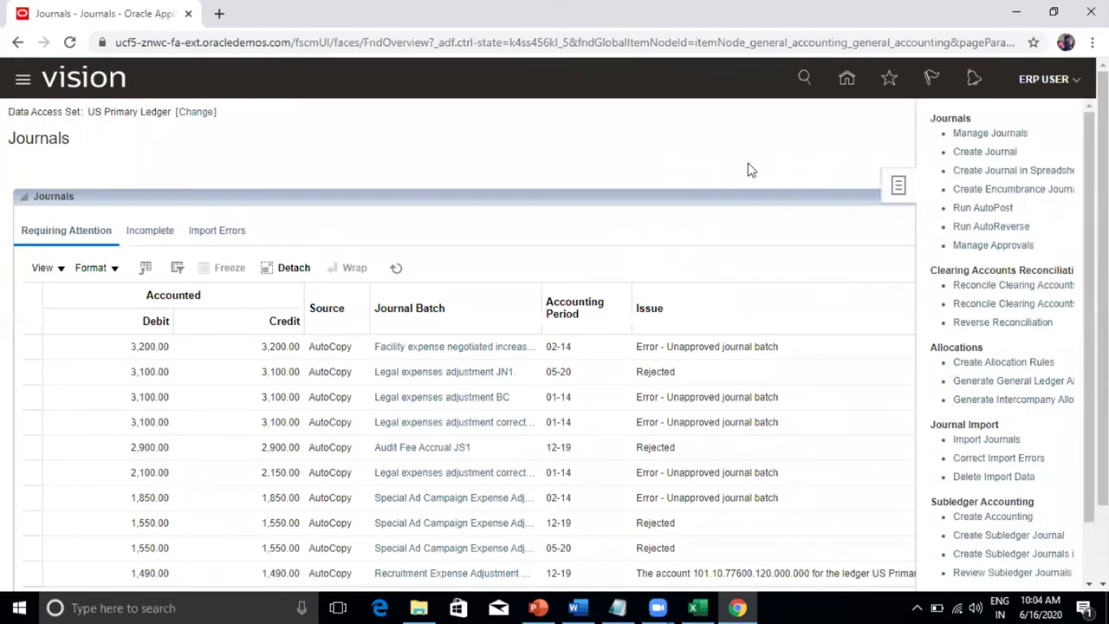
- Search Manage Journals for journals whose name starts with Demo-01
left_click(977, 132)
left_click(448, 232)
type("Demo")
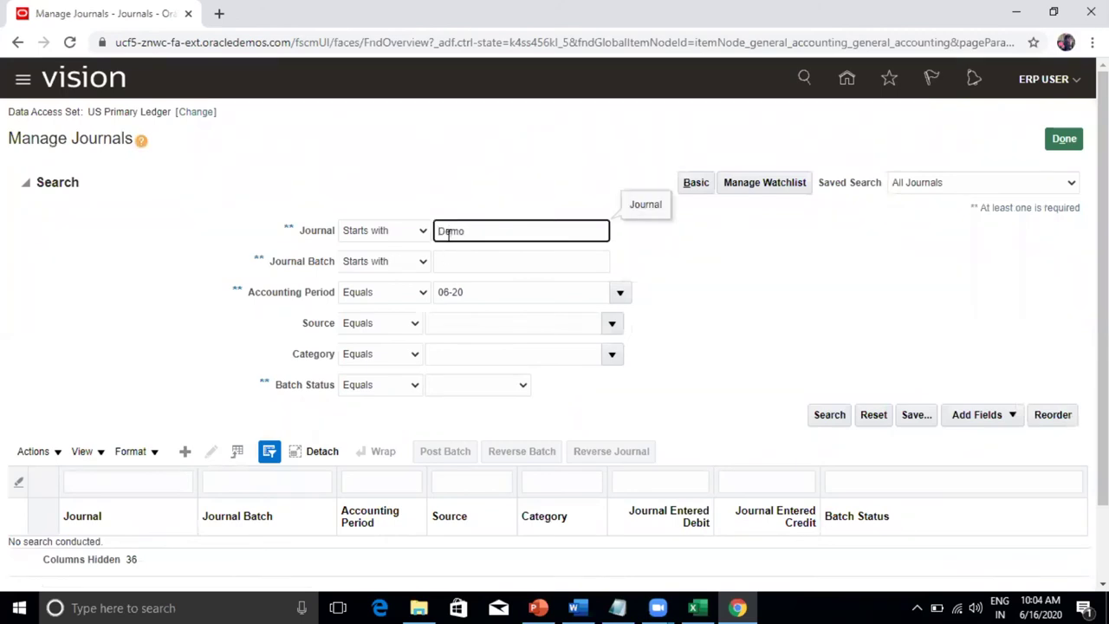
type("-01")
left_click(827, 419)
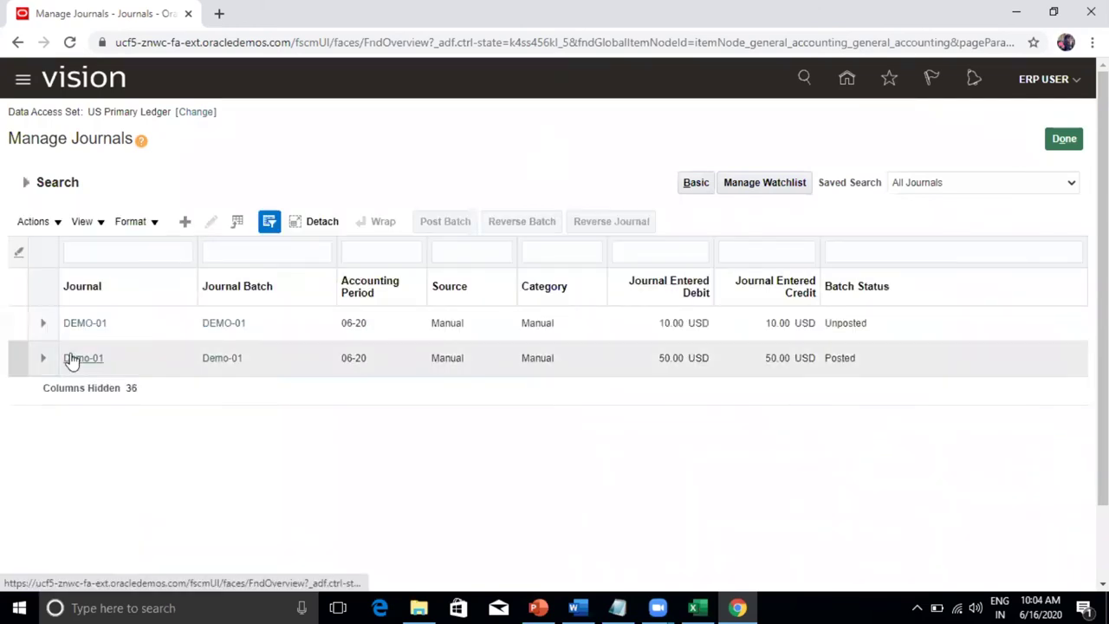
- Open the posted 50.00 USD Demo-01 journal and confirm its batch status reads Posted
left_click(774, 356)
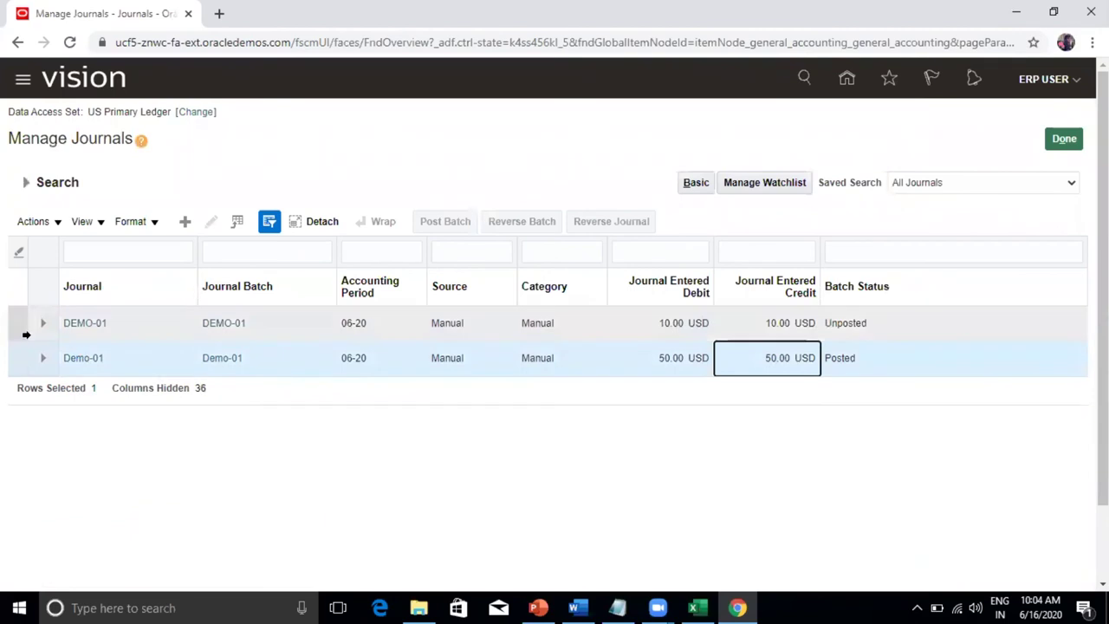
left_click(97, 359)
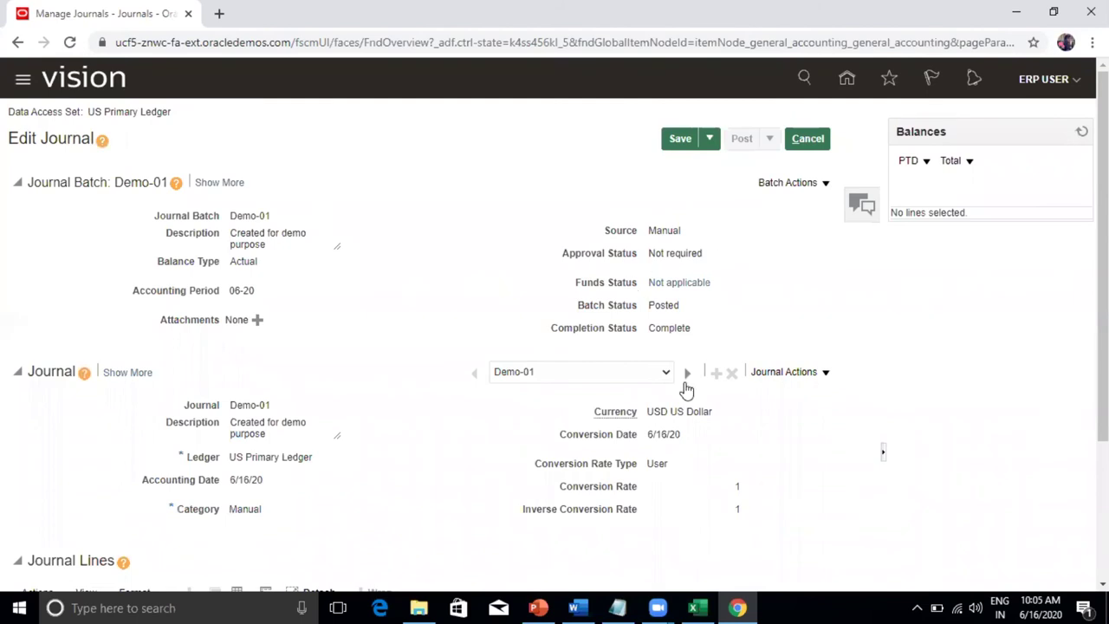
double_click(672, 305)
left_click(798, 287)
- Review the journal's ledger name and the data access set ledger on the Edit Journal page
left_click_drag(311, 457, 227, 457)
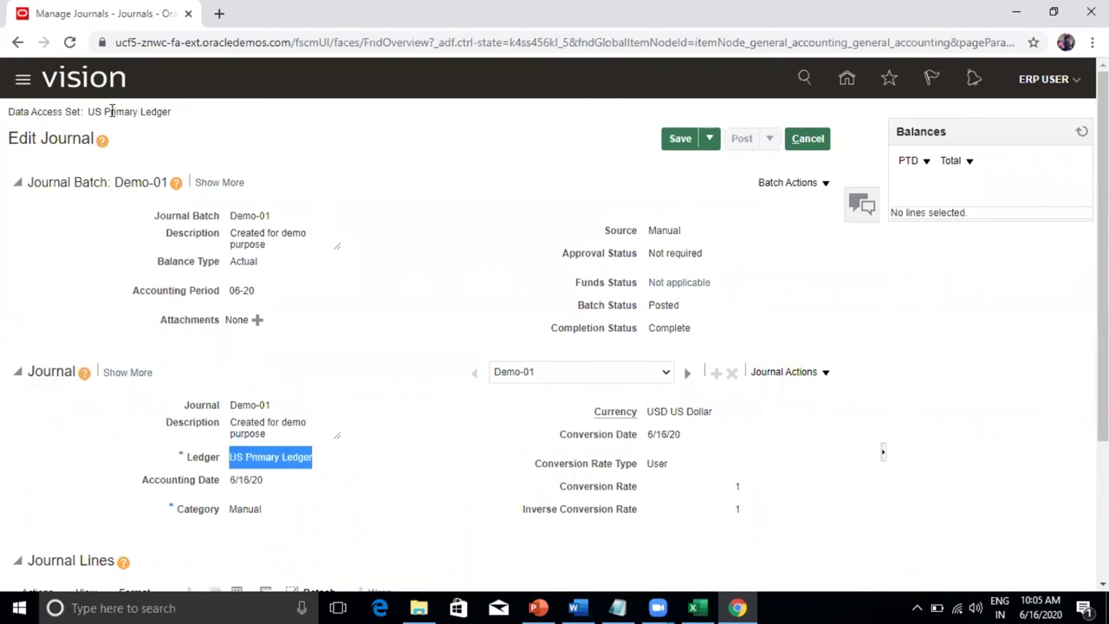
triple_click(111, 111)
left_click(249, 118)
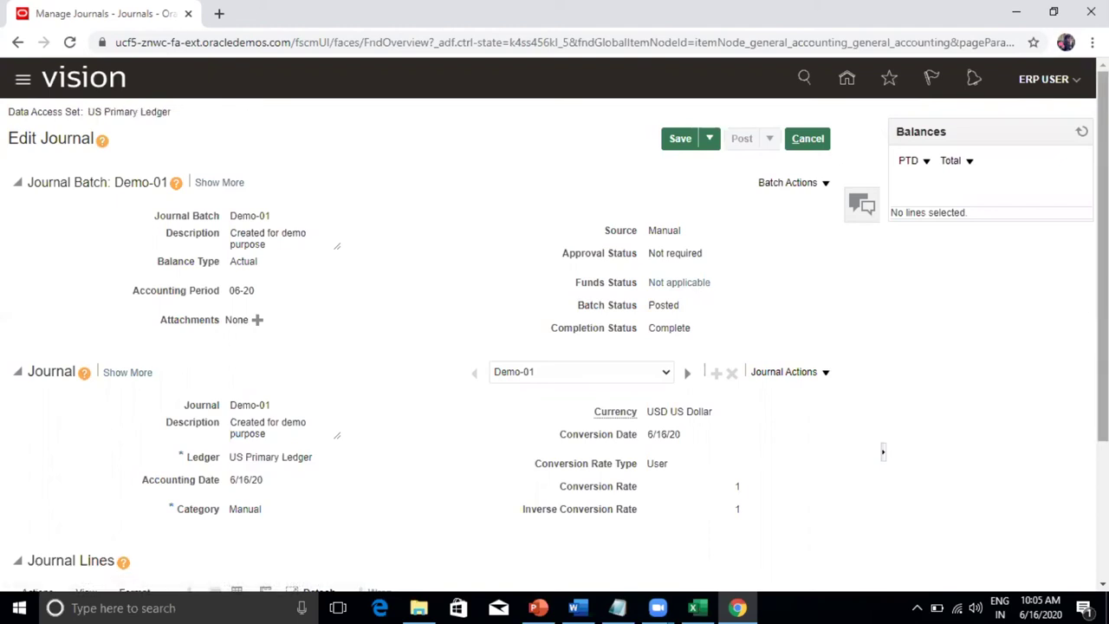
scroll(555, 325, "down", 3)
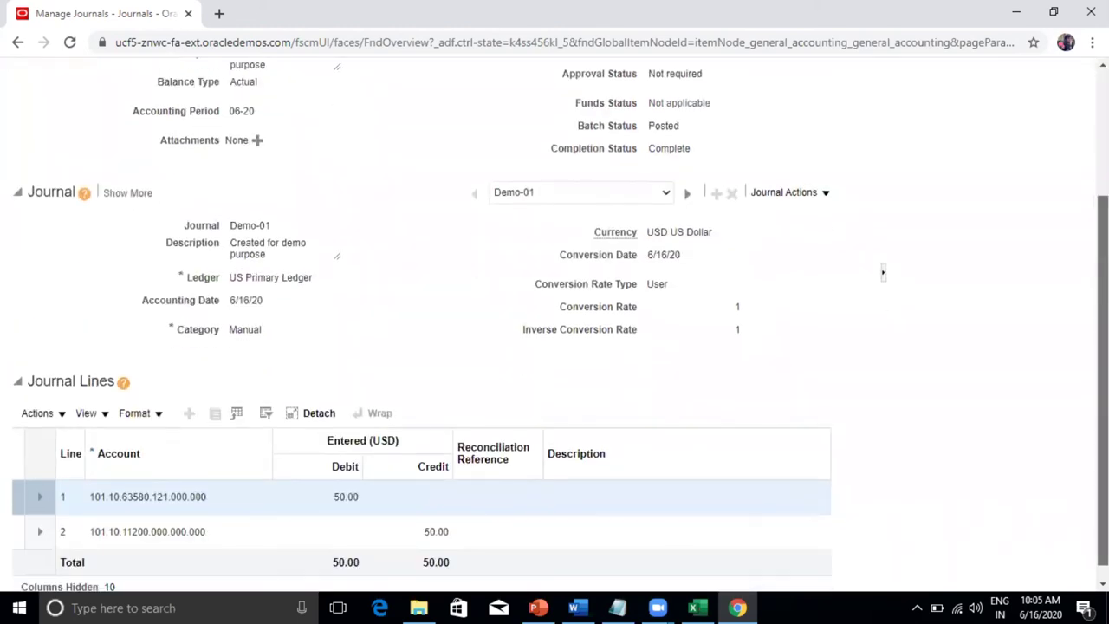
scroll(339, 156, "up", 3)
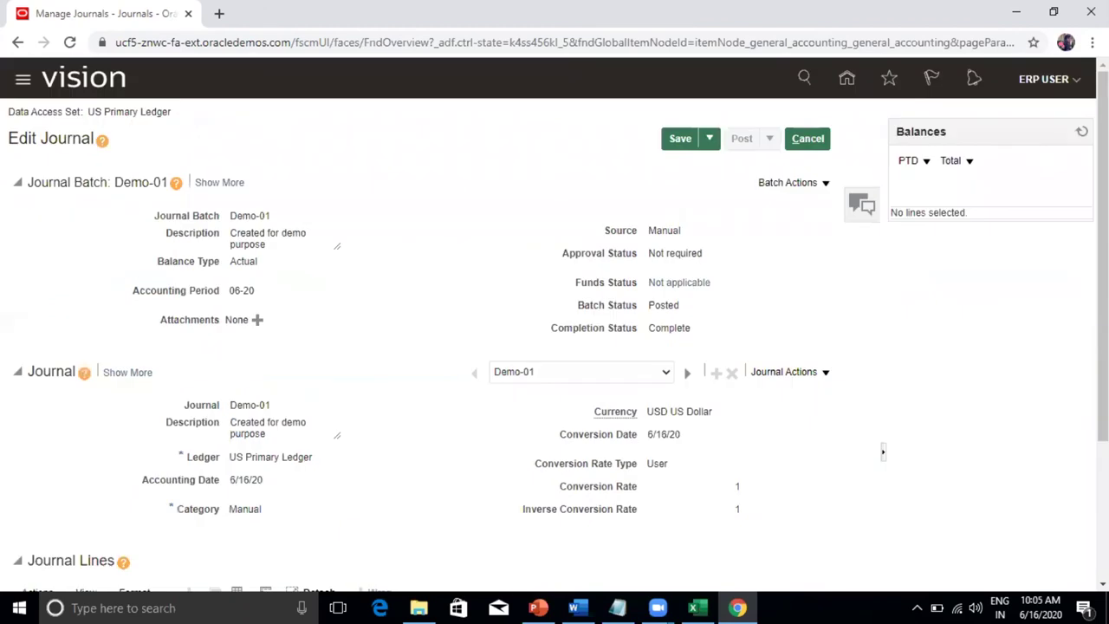
- Duplicate the journal's browser tab, keeping the original Demo-01 tab in front
right_click(62, 12)
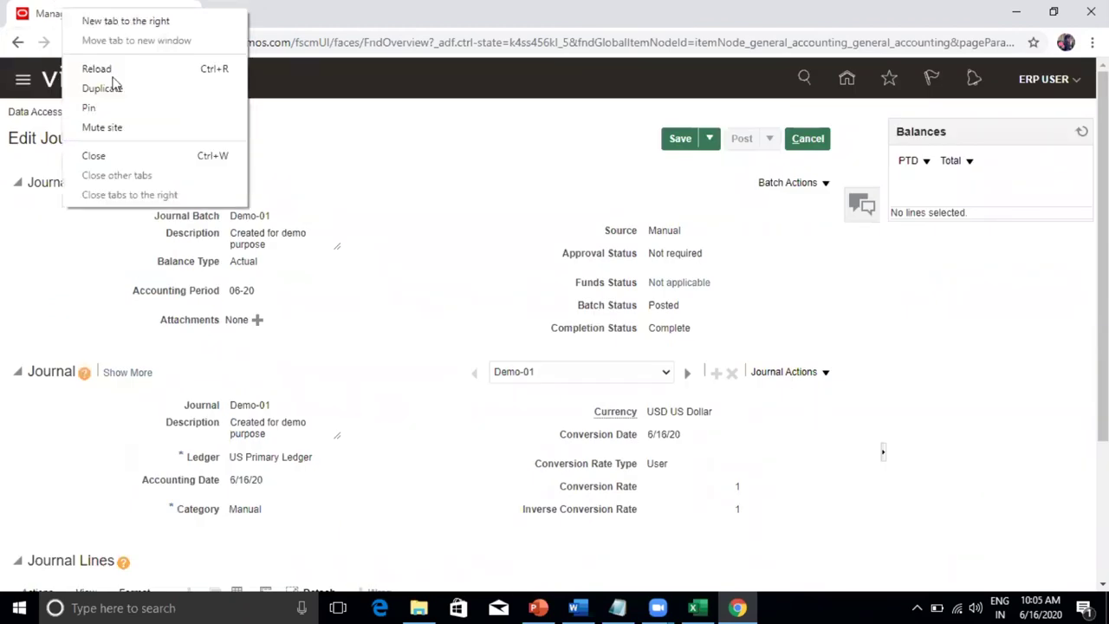
left_click(115, 90)
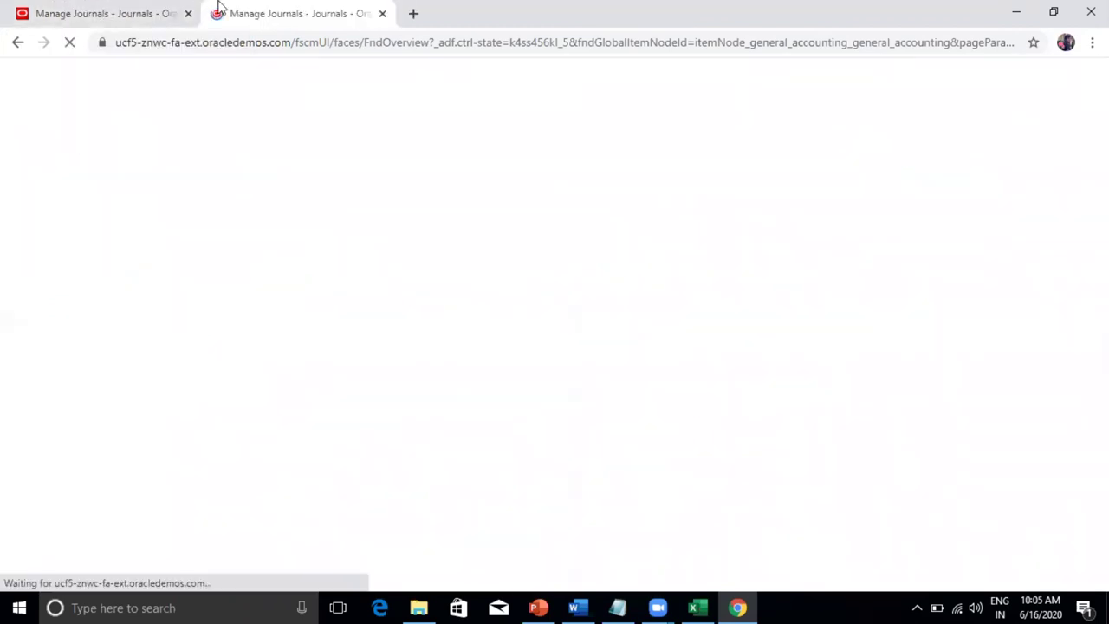
left_click(126, 16)
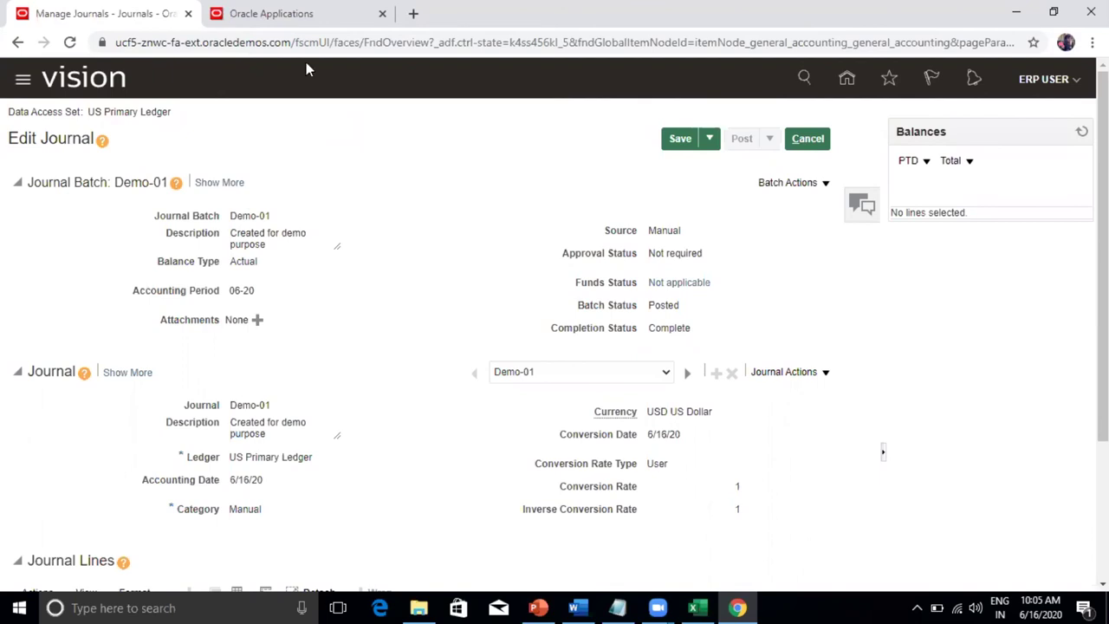
- In the new tab, go to General Accounting > Period Close and open Inquire on Detail Balances
left_click(294, 15)
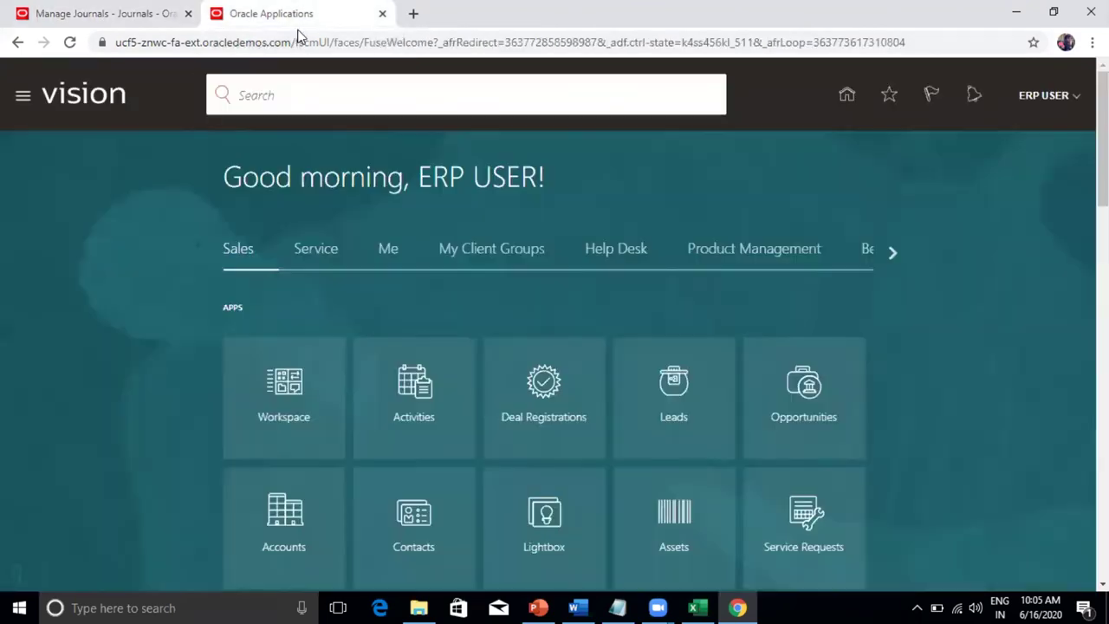
left_click(24, 96)
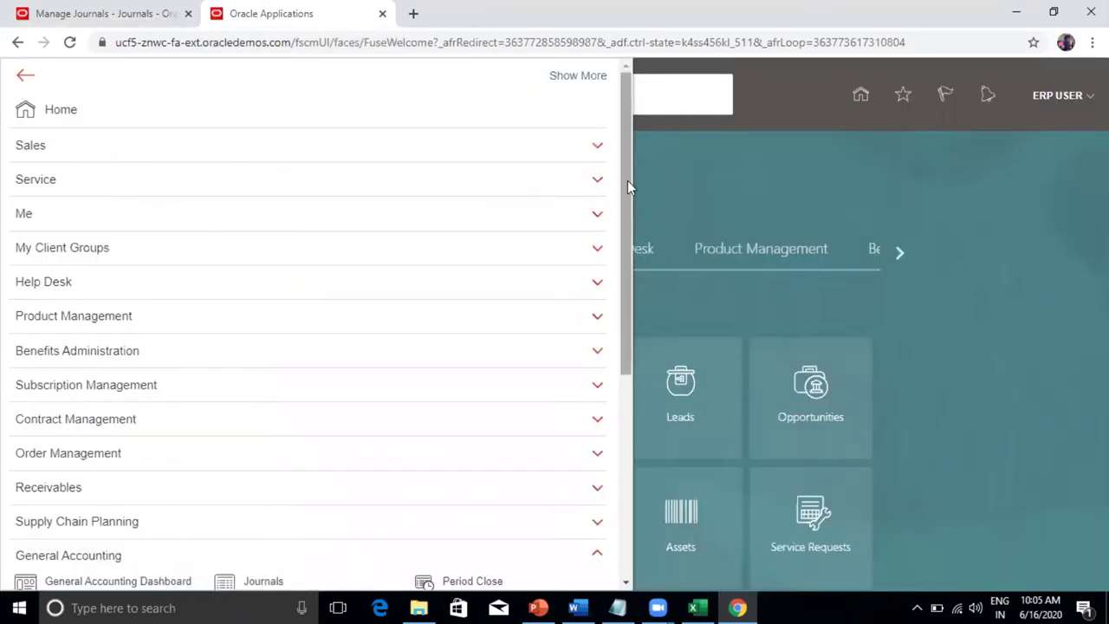
left_click_drag(627, 180, 635, 352)
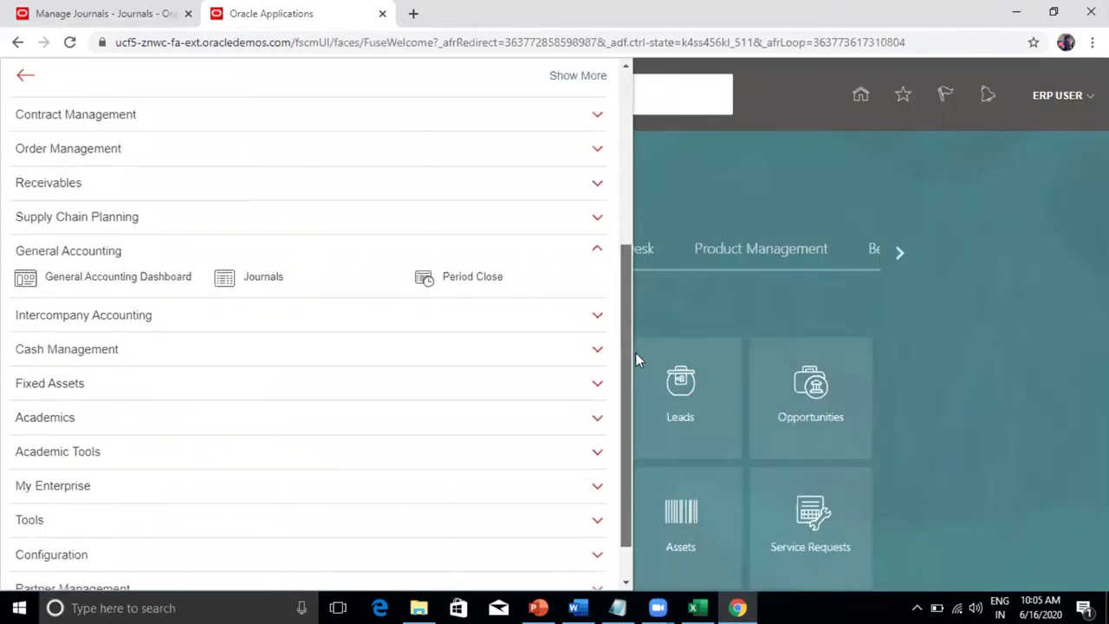
left_click(469, 288)
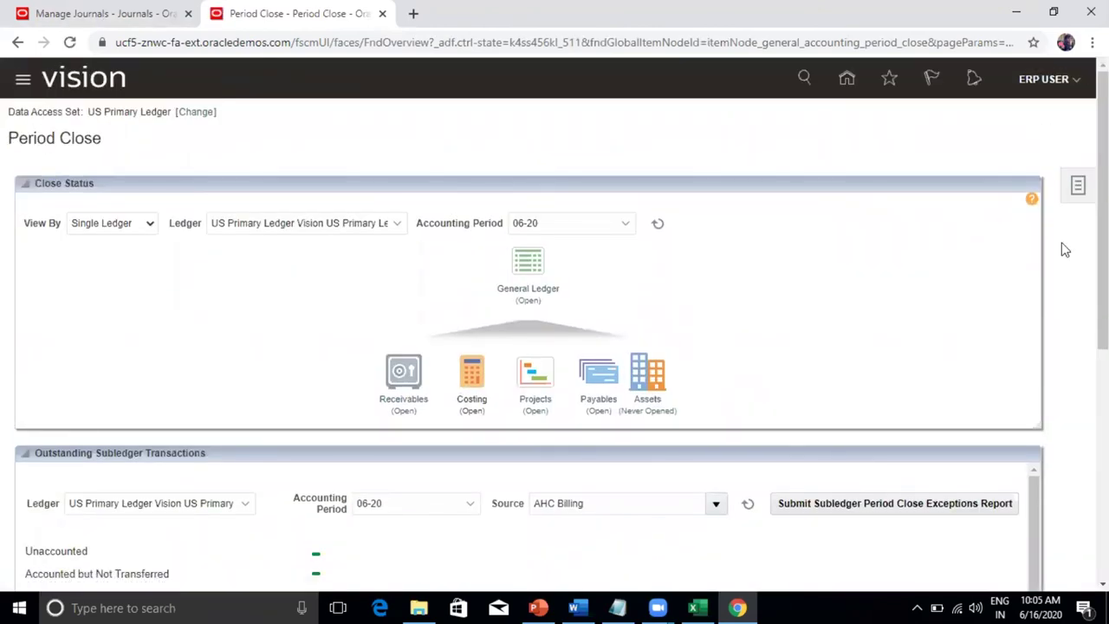
left_click(1067, 189)
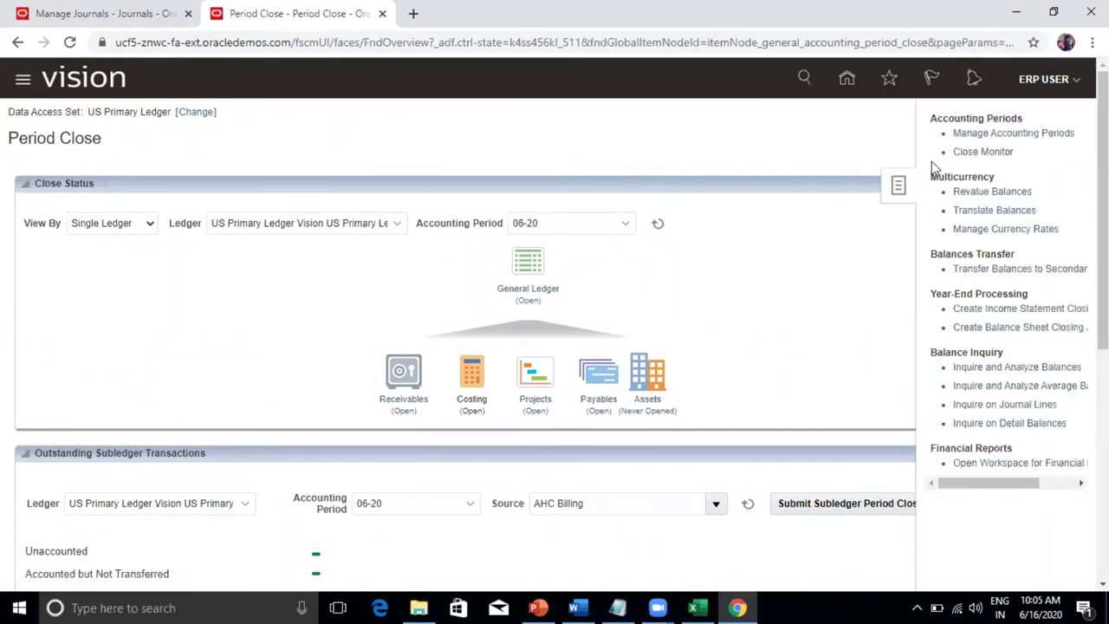
left_click(1002, 424)
left_click(224, 254)
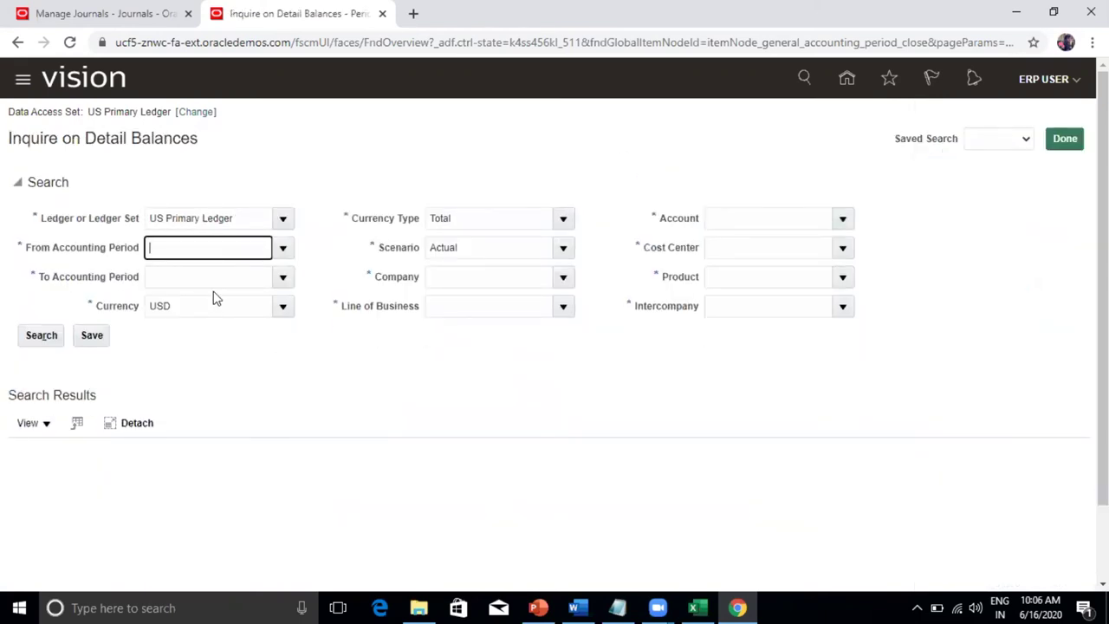
- Copy the journal's period 06-20 into both the From and To Accounting Period fields
left_click(112, 10)
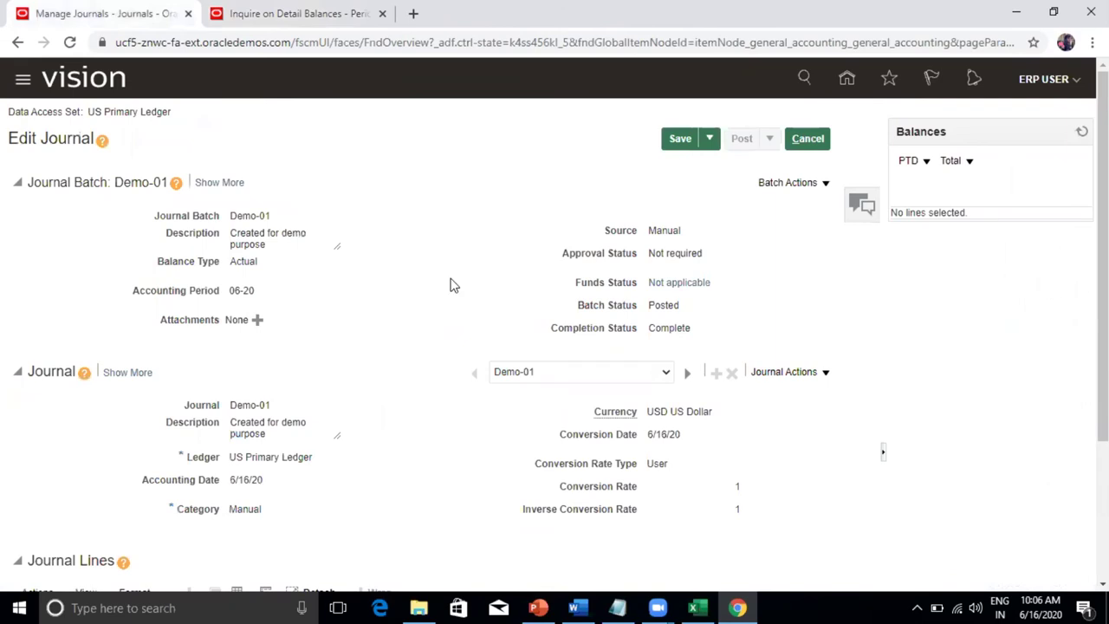
triple_click(248, 294)
key("ctrl+c")
left_click(290, 13)
key("ctrl+v")
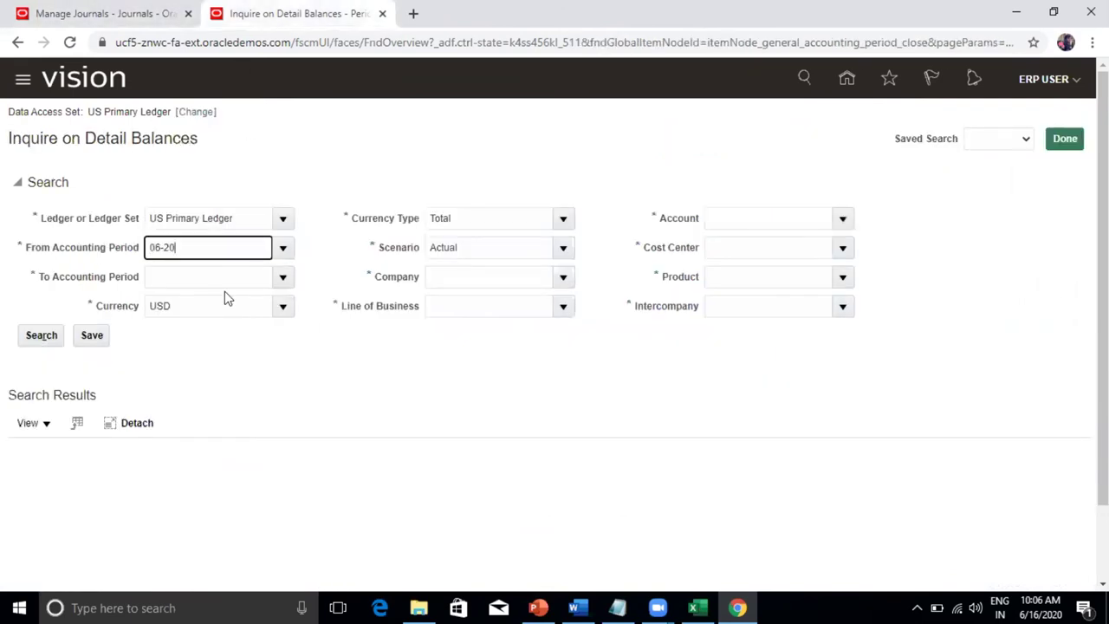
left_click(221, 283)
key("ctrl+v")
key("Tab")
key("Tab")
key("Tab")
key("Tab")
- Enter Company 101, copied from the saved account combination notes
left_click(562, 276)
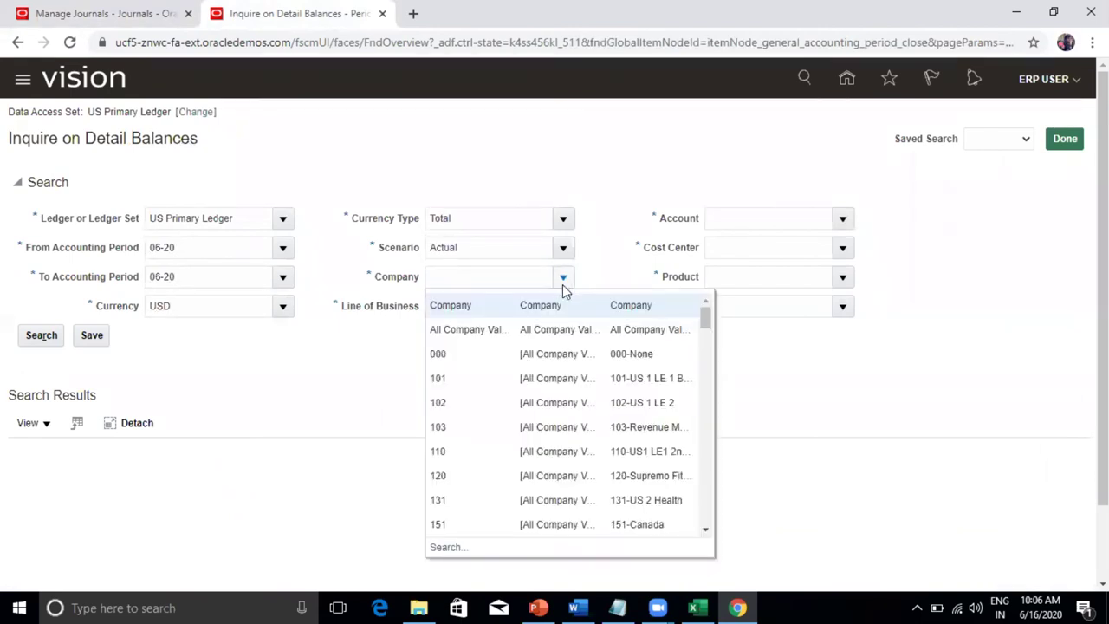
left_click(882, 419)
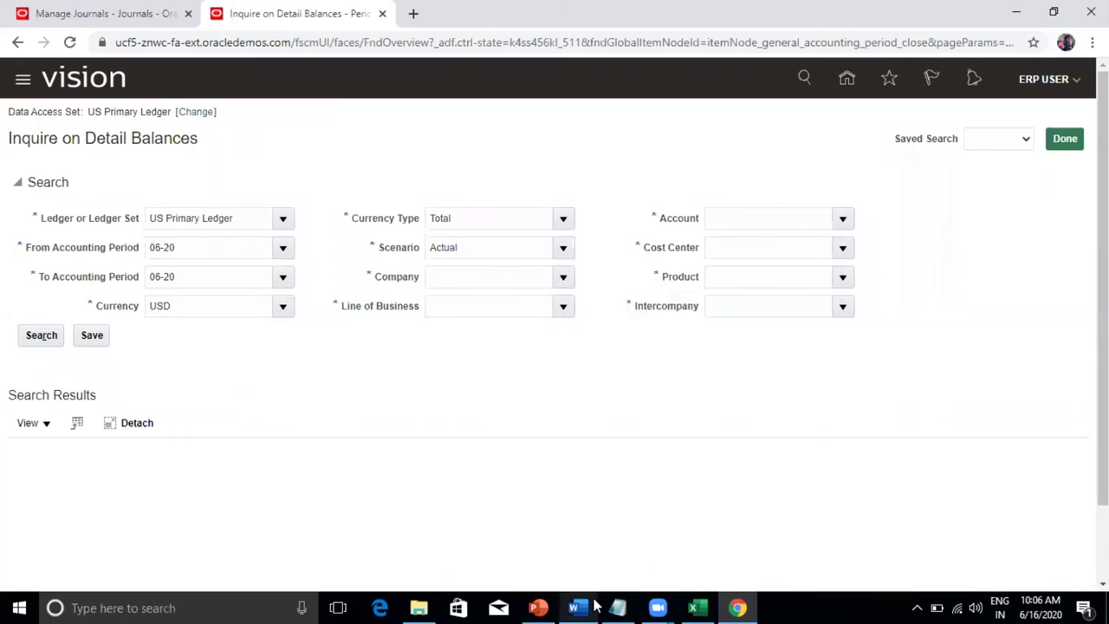
mouse_move(617, 607)
left_click(584, 546)
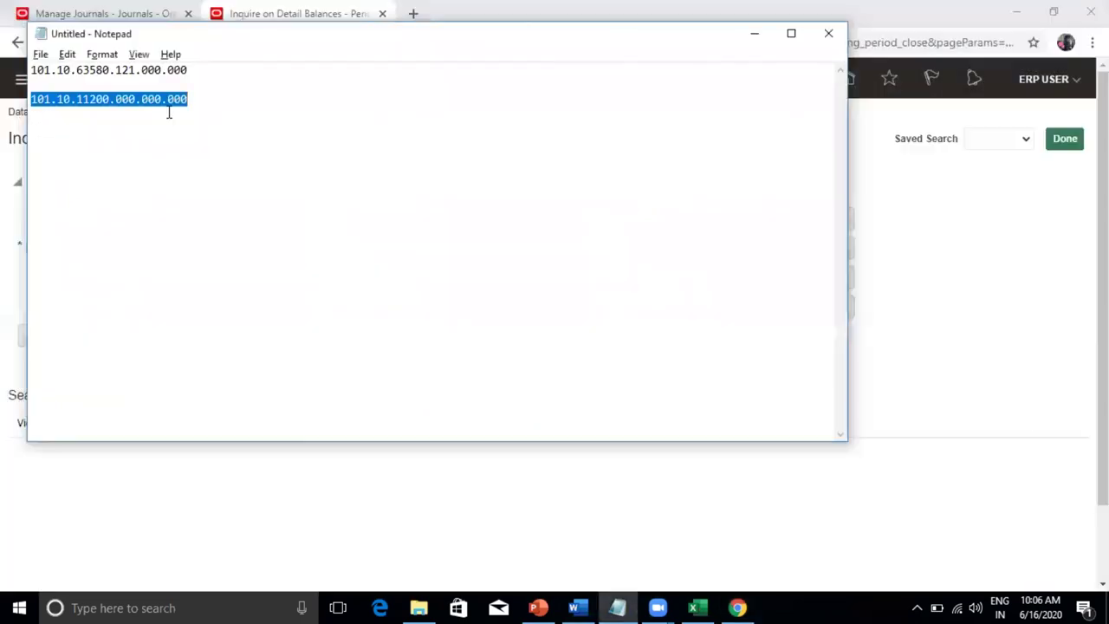
left_click(44, 70)
double_click(43, 70)
key("alt+Tab")
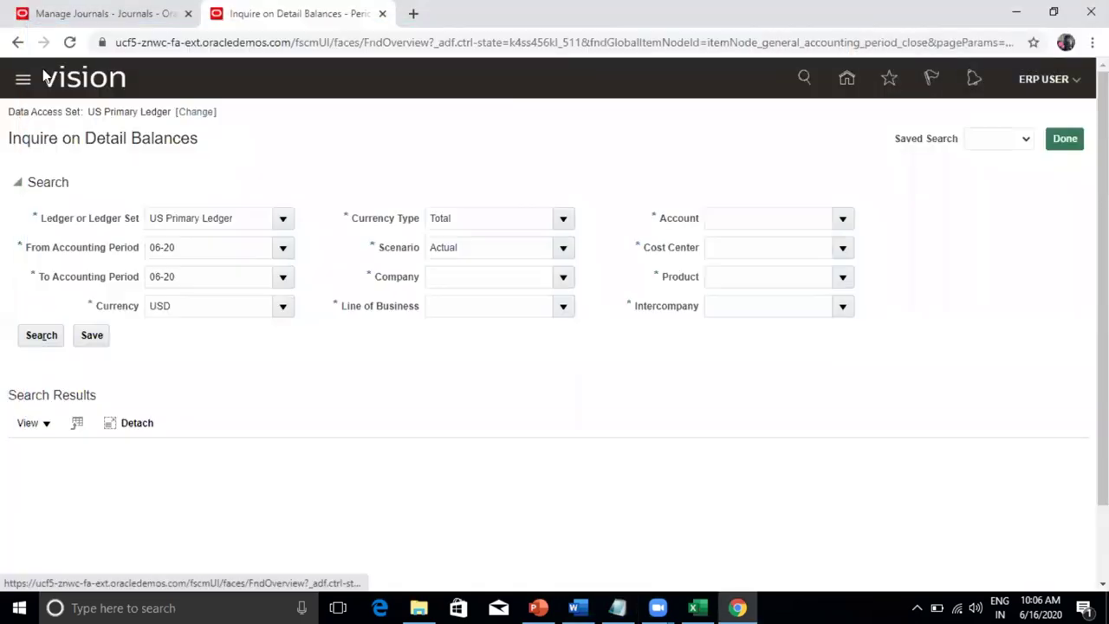
left_click(481, 277)
key("ctrl+v")
key("Tab")
- Copy in Line of Business 10 and Account 63580 from the notes
key("alt+Tab")
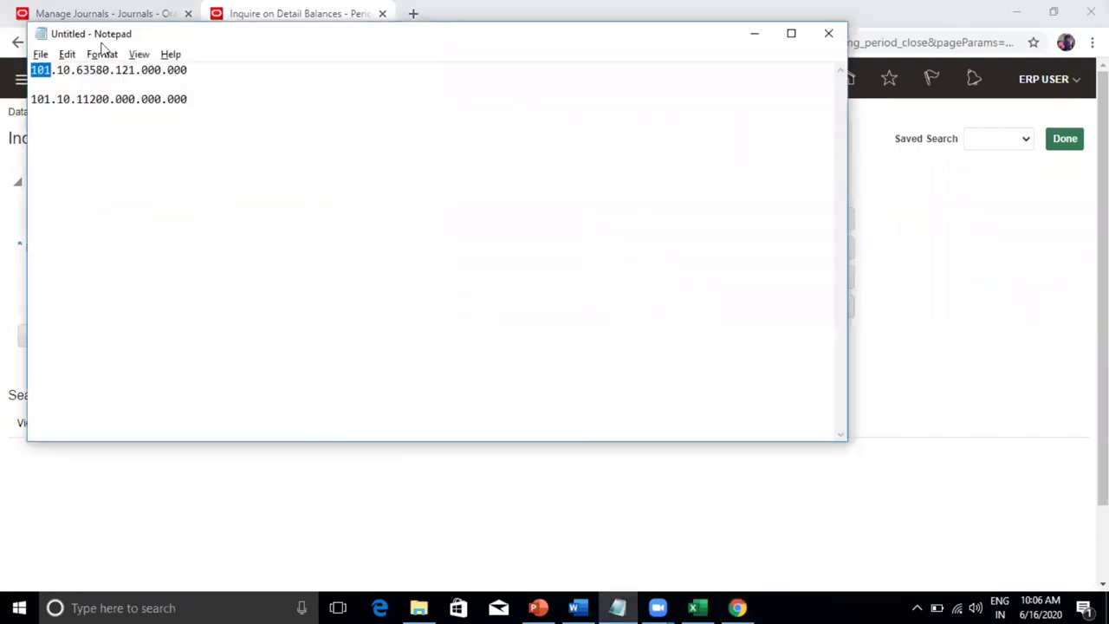
double_click(65, 69)
double_click(66, 70)
key("ctrl+c")
key("alt+Tab")
key("ctrl+v")
key("Tab")
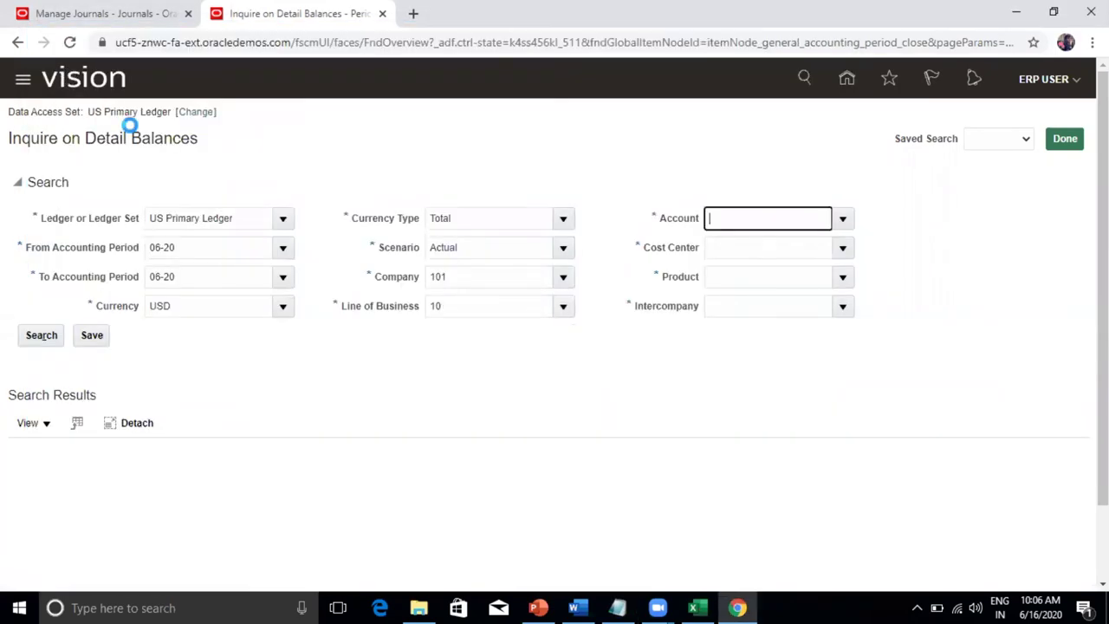
key("alt+Tab")
key("Right")
key("Right")
key("shift+Right")
key("shift+Right")
key("shift+Right")
key("shift+Right")
key("shift+Right")
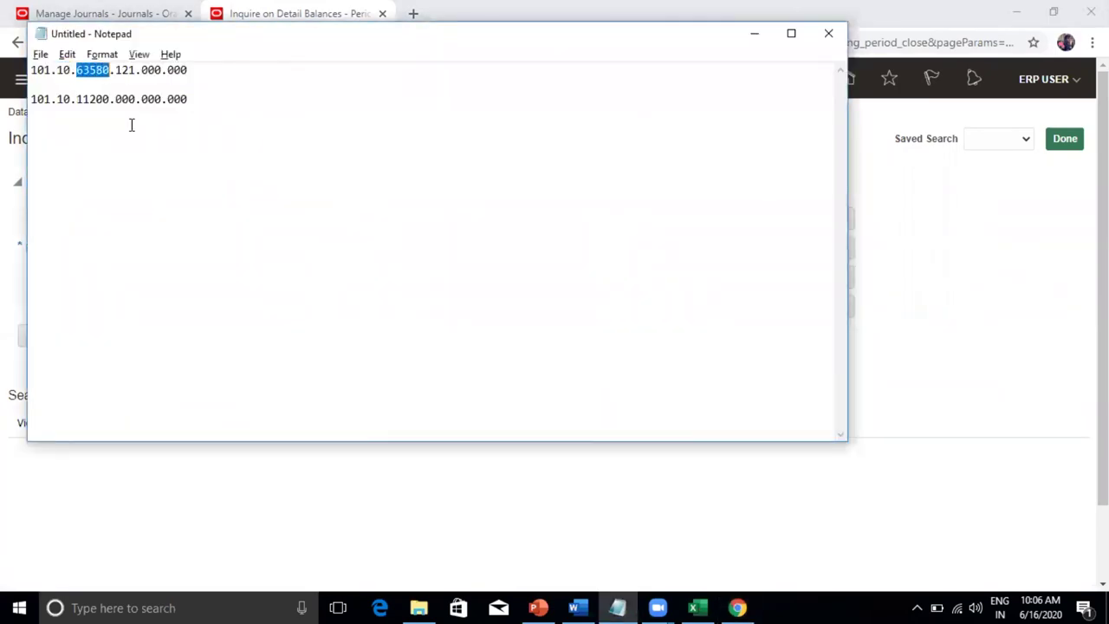
key("ctrl+c")
key("alt+Tab")
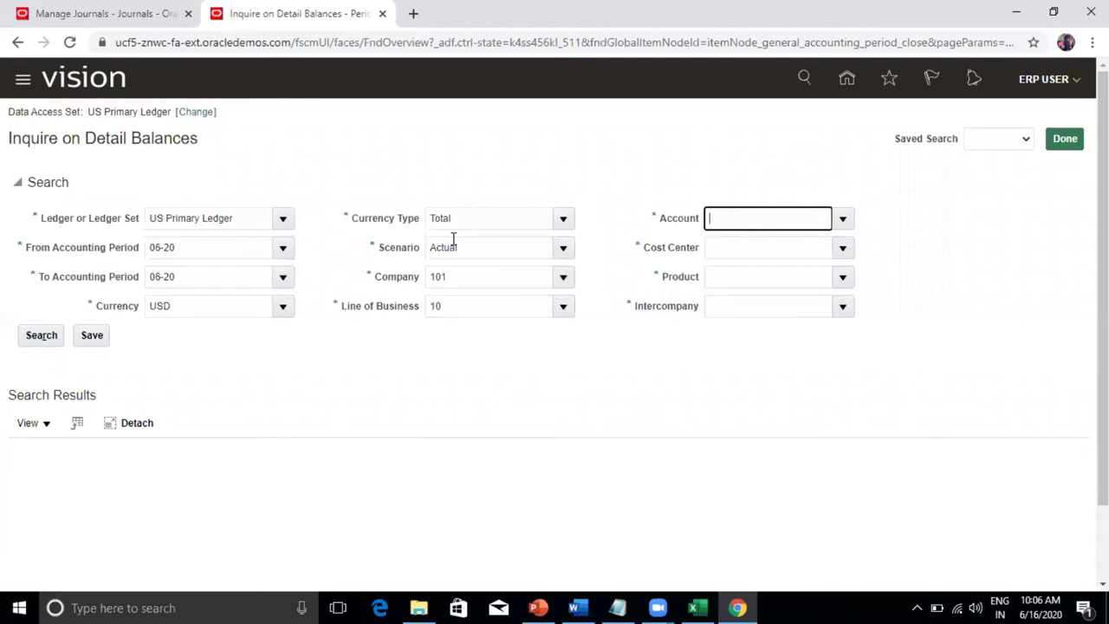
key("ctrl+v")
key("Tab")
- Copy in Cost Center 121 and Product 000 from the notes
key("alt+Tab")
key("Right")
key("Right")
key("shift+Right")
key("shift+Right")
key("shift+Right")
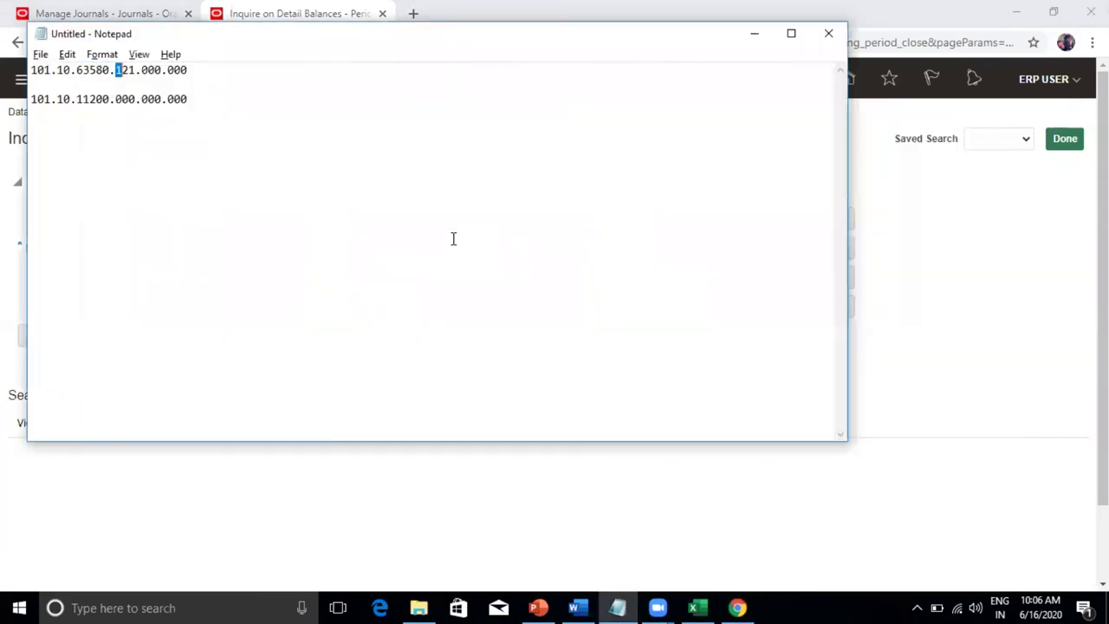
key("ctrl+c")
key("alt+Tab")
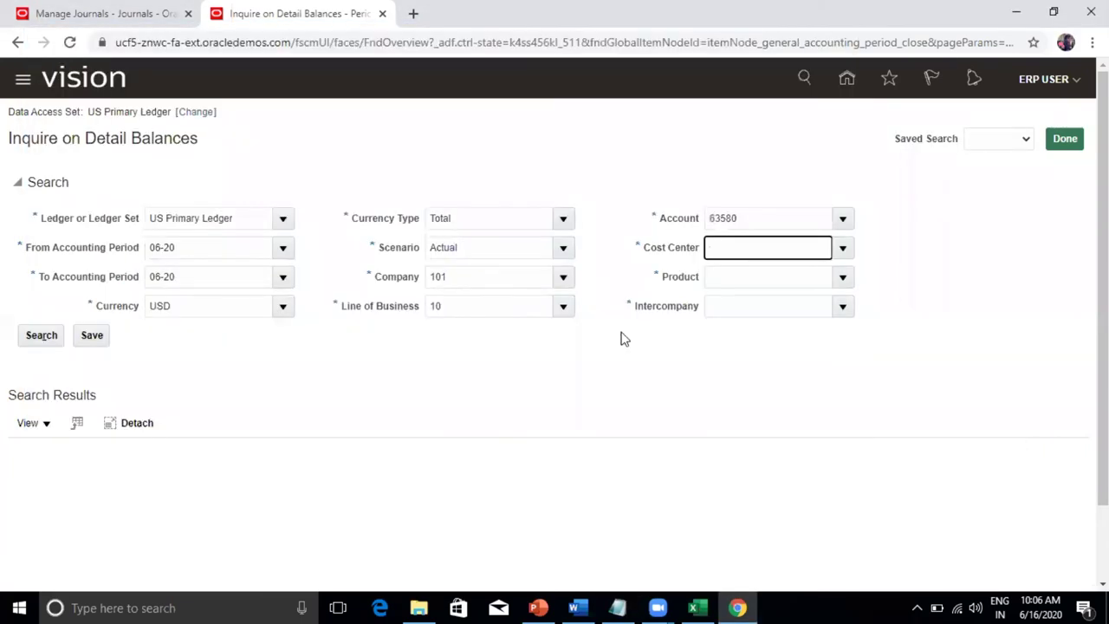
key("ctrl+v")
left_click(737, 276)
key("alt+Tab")
key("Right")
key("Right")
key("shift+Right")
key("shift+Right")
key("shift+Right")
key("ctrl+c")
key("alt+Tab")
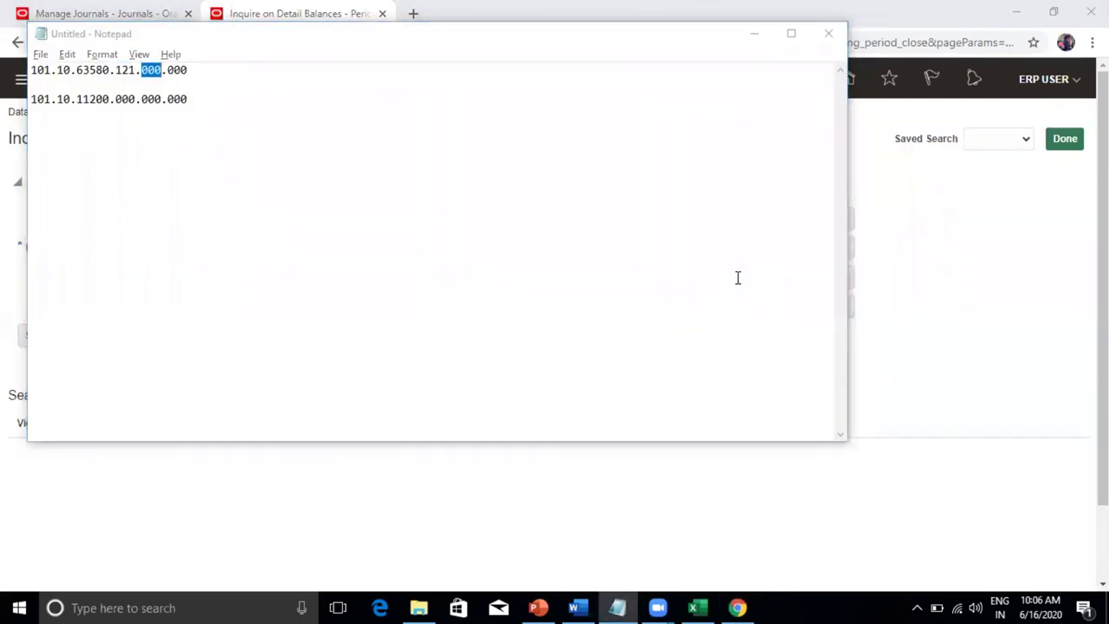
key("ctrl+v")
key("Tab")
- Enter Intercompany 000 and run the detail balance search for 101.10.63580.121.000.000
key("alt+Tab")
key("Right")
key("Right")
key("Right")
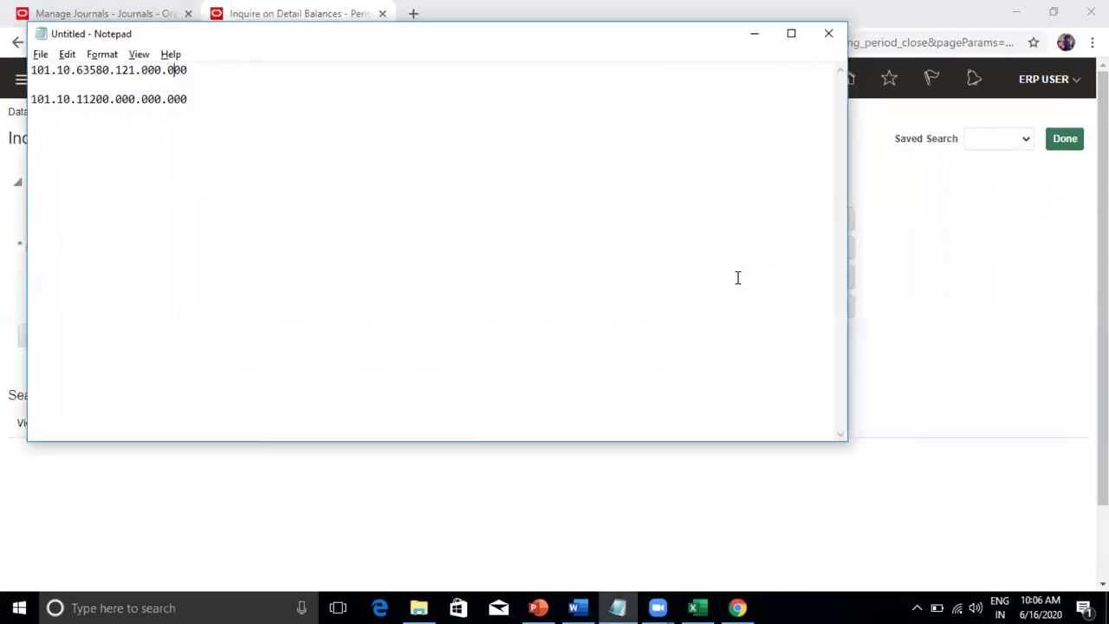
key("shift+Right")
key("shift+Right")
key("shift+Right")
key("ctrl+c")
key("alt+Tab")
key("ctrl+v")
key("Tab")
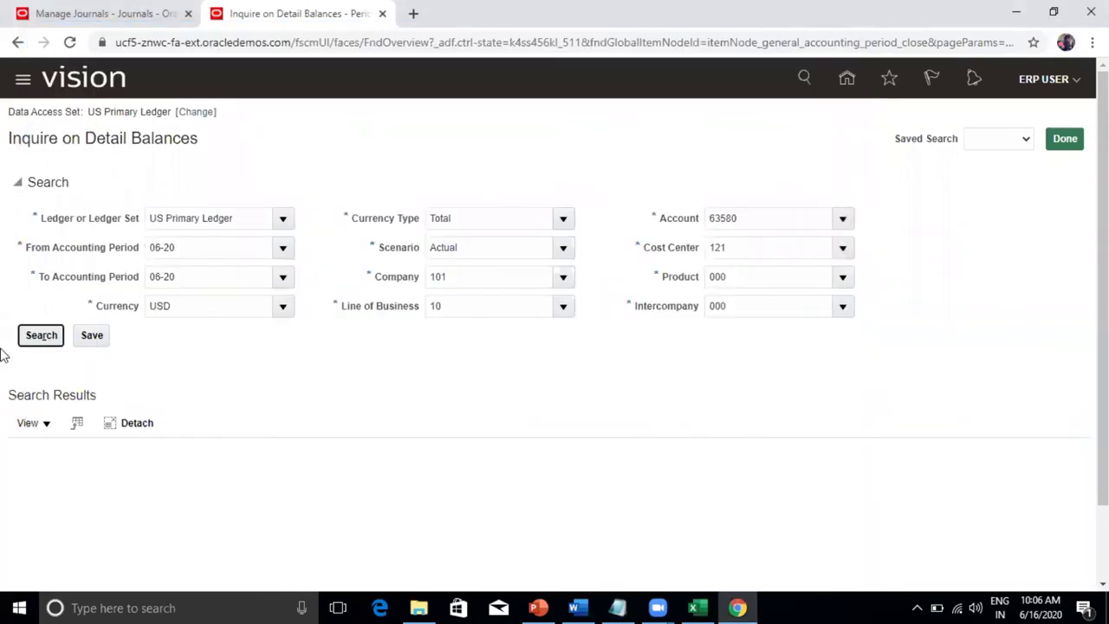
left_click(33, 335)
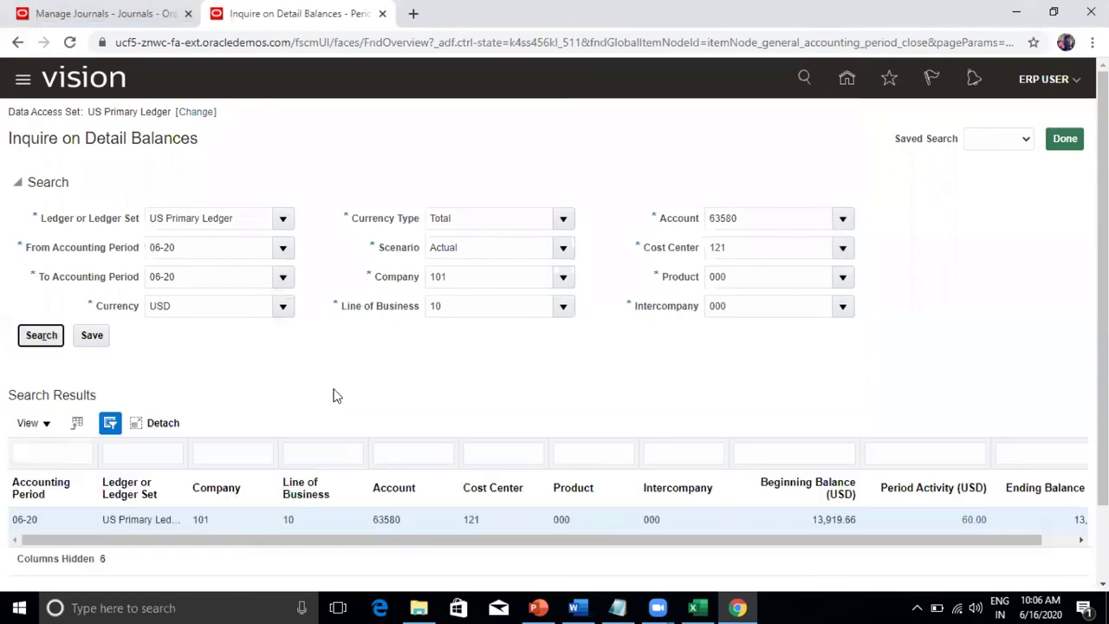
left_click(1060, 542)
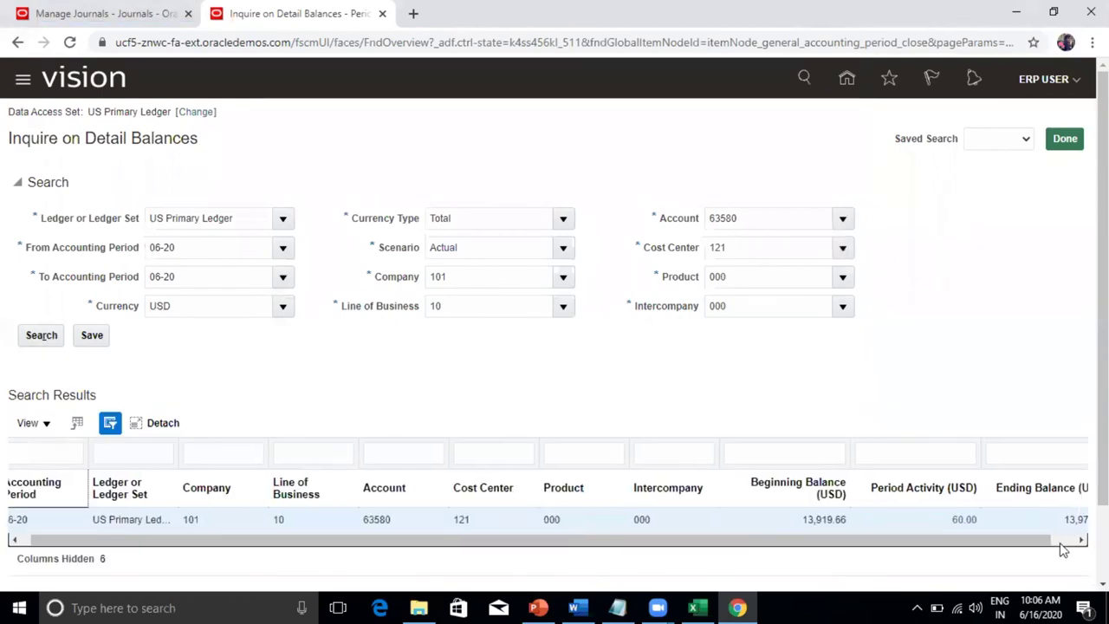
left_click(807, 520)
double_click(807, 520)
left_click_drag(901, 519, 967, 522)
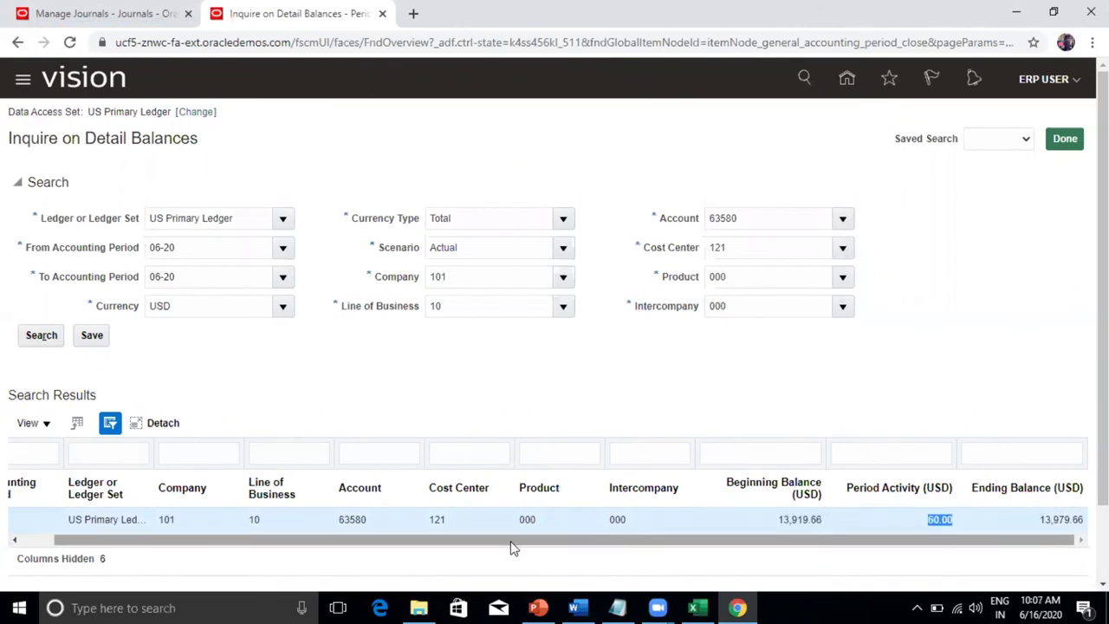
left_click_drag(512, 543, 272, 563)
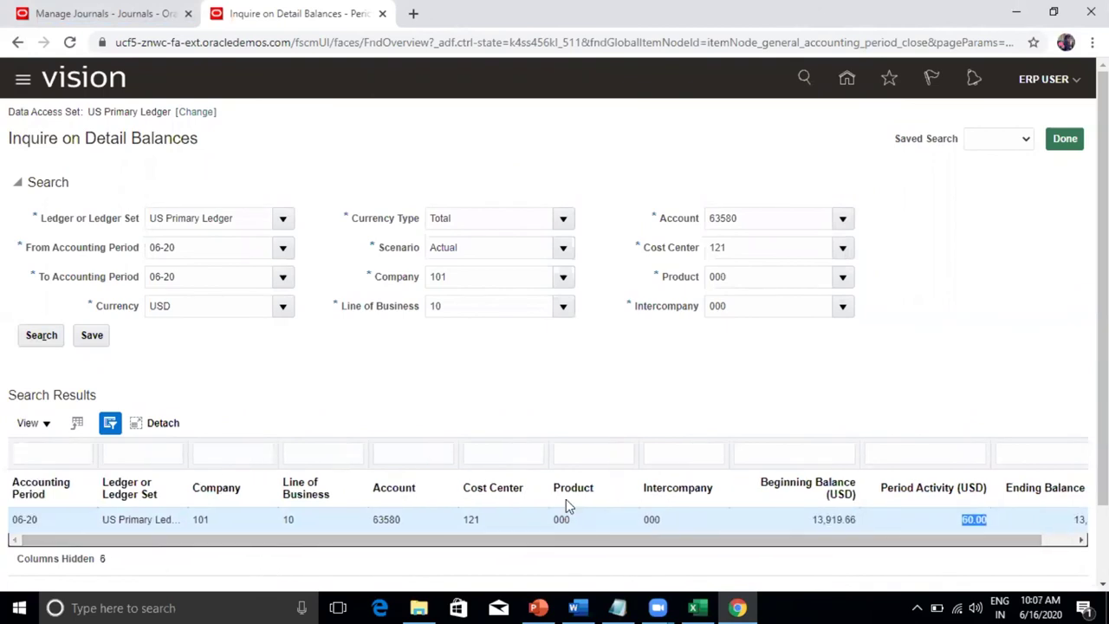
left_click(1061, 557)
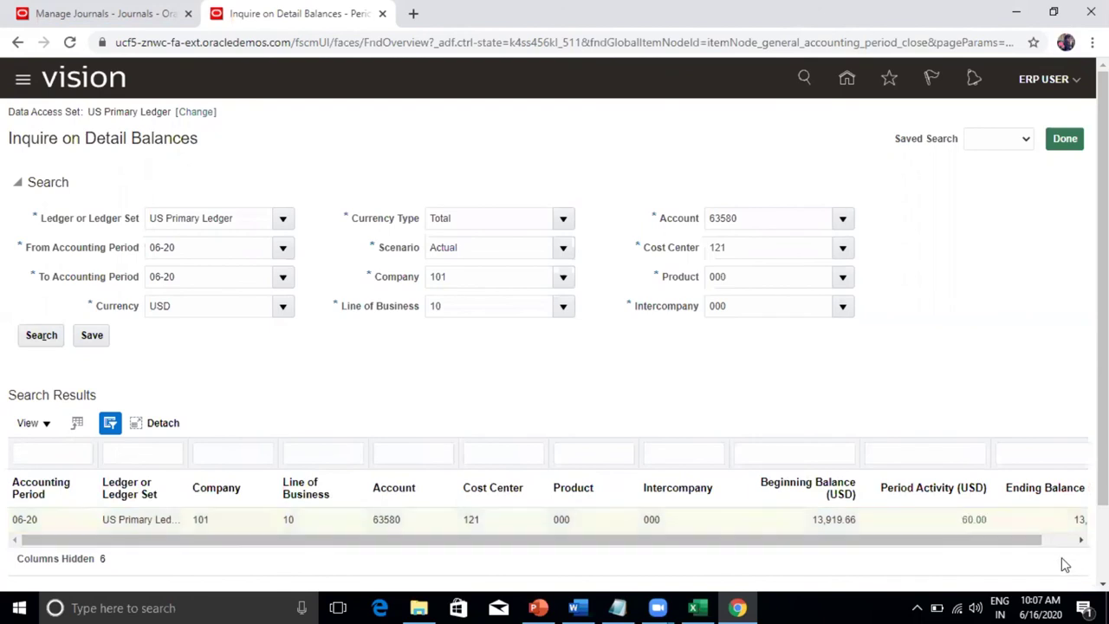
left_click(975, 521)
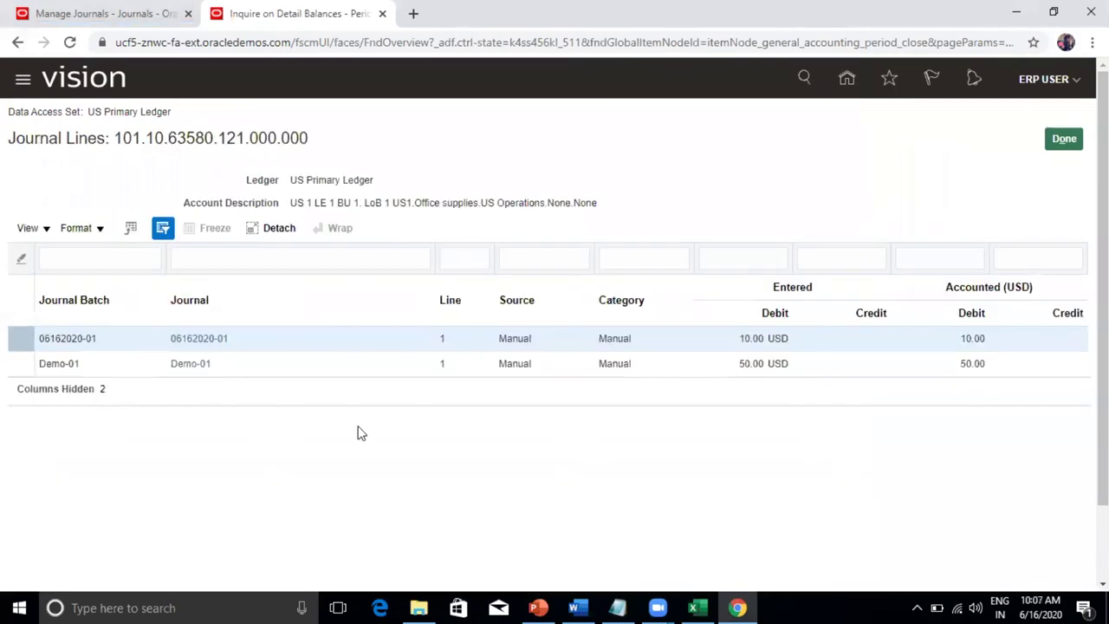
left_click(316, 373)
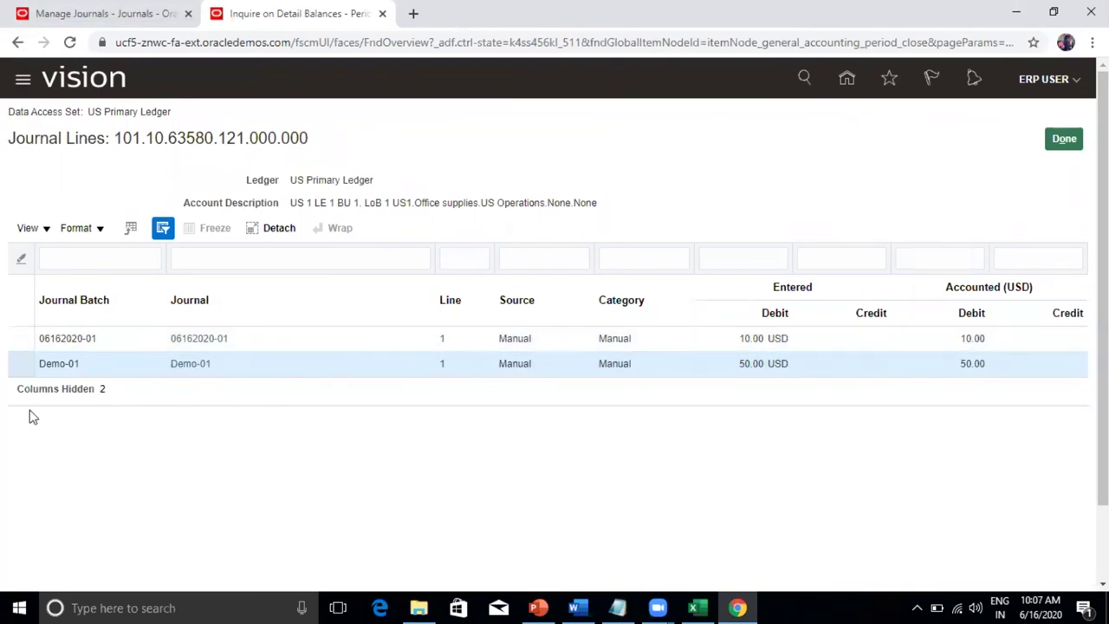
left_click(183, 365)
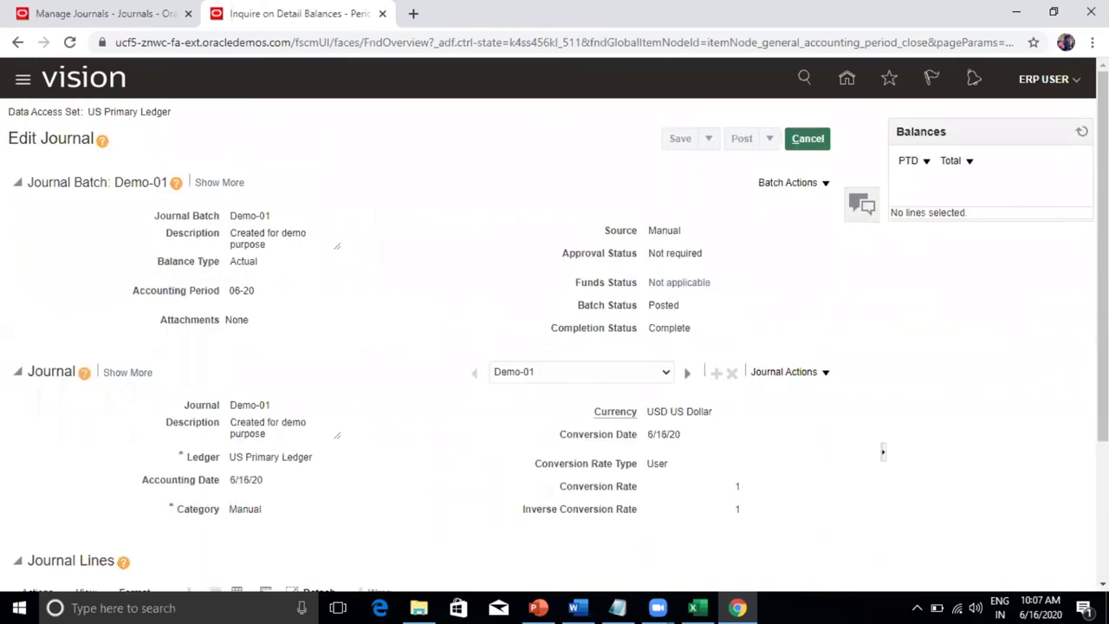
scroll(1102, 260, "down", 2)
scroll(825, 193, "up", 2)
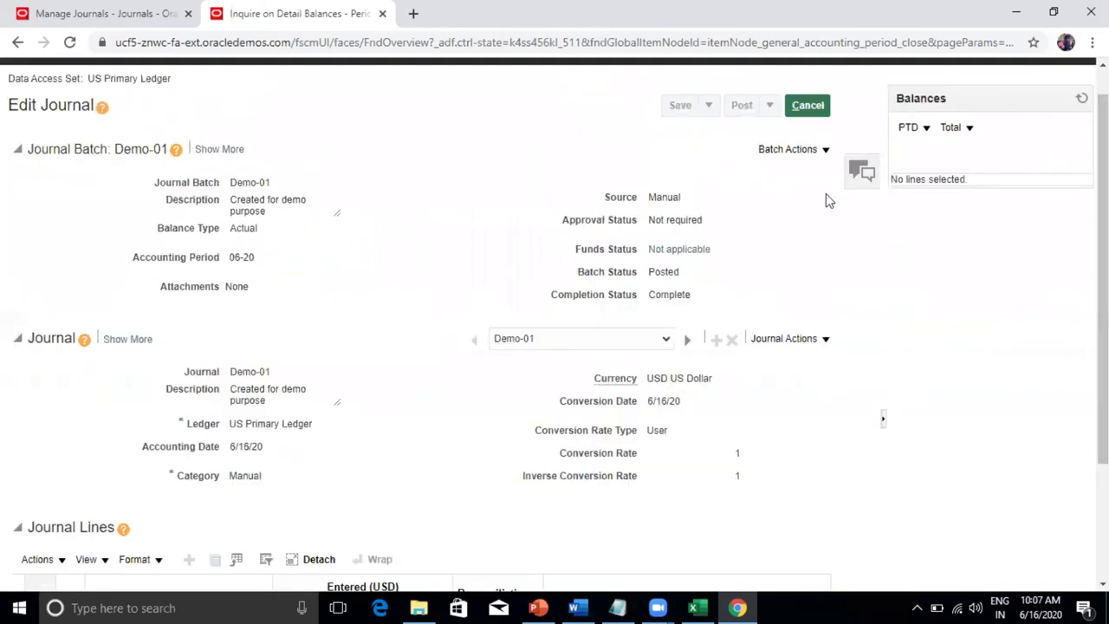
left_click(806, 104)
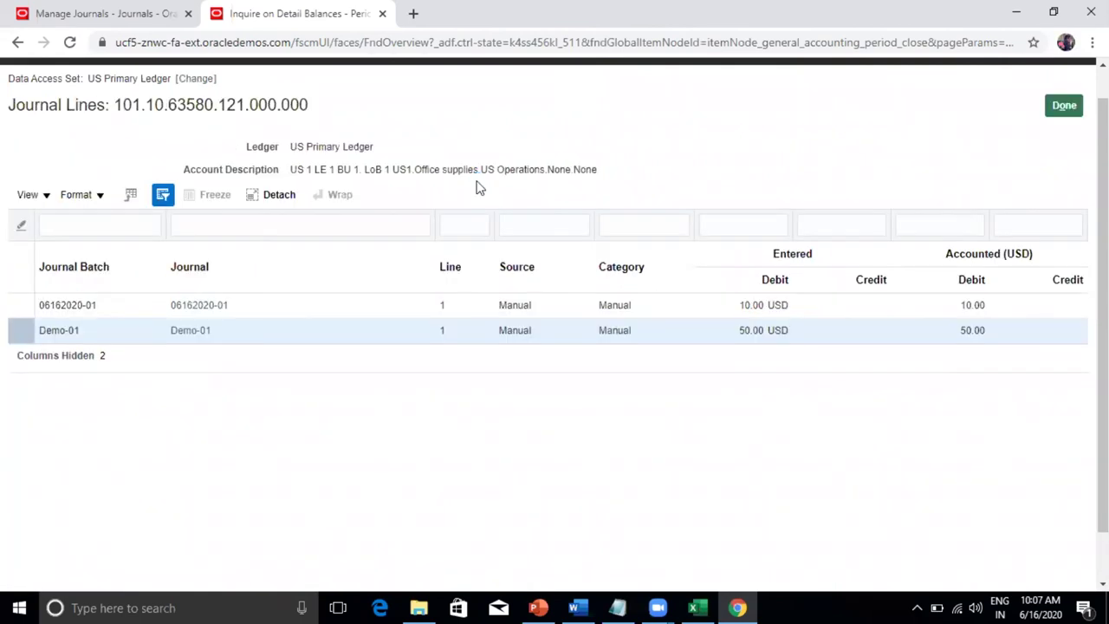
left_click(1062, 108)
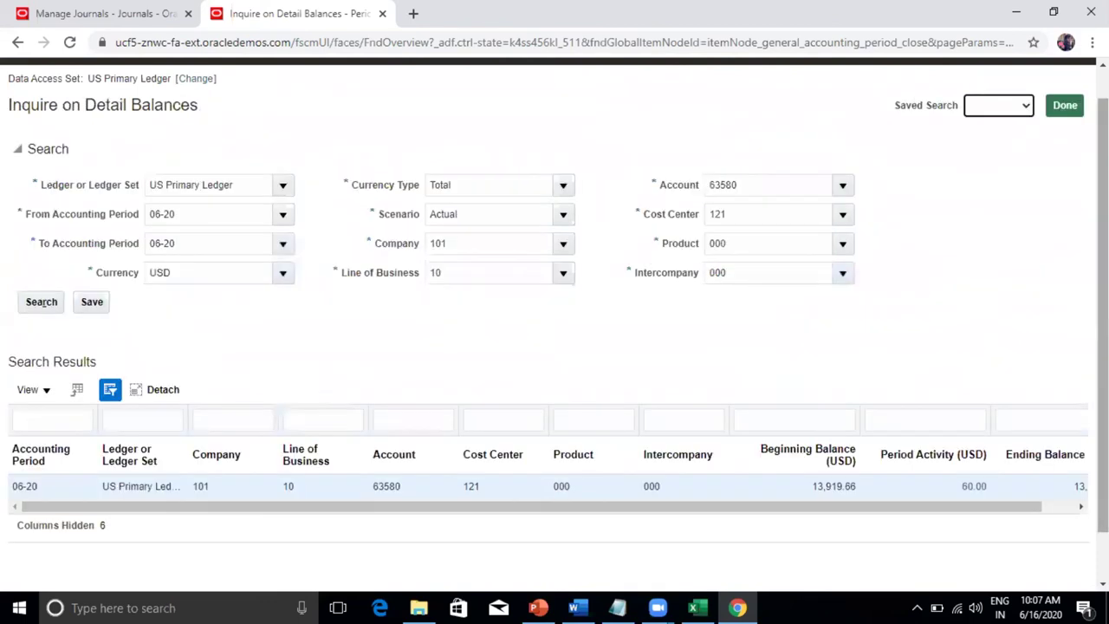
scroll(1060, 526, "down", 1)
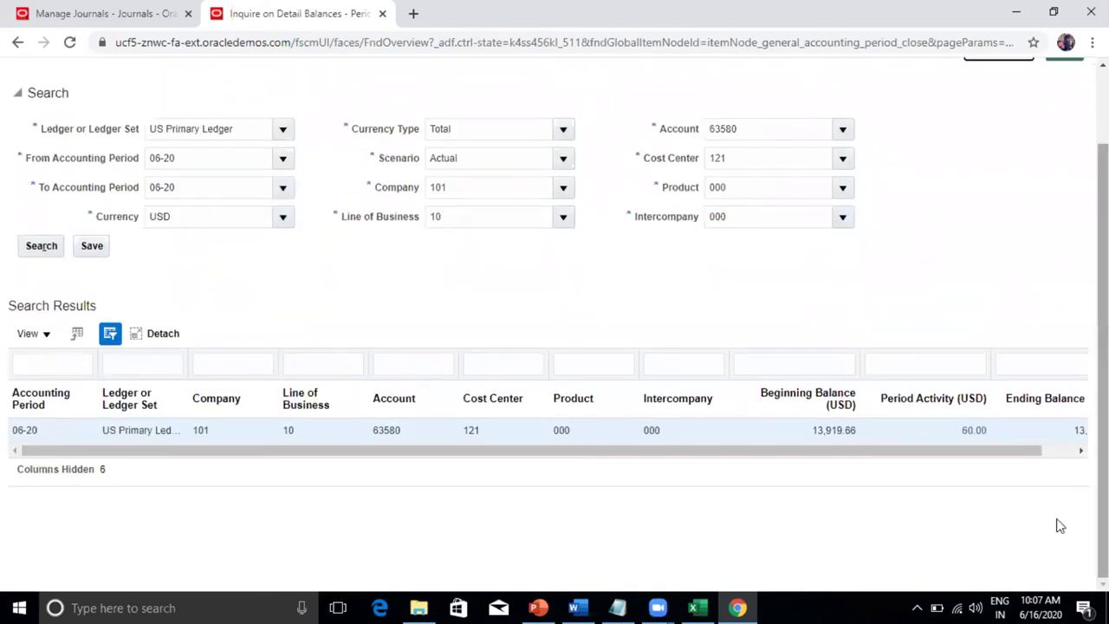
left_click(1061, 449)
left_click_drag(1061, 450, 593, 436)
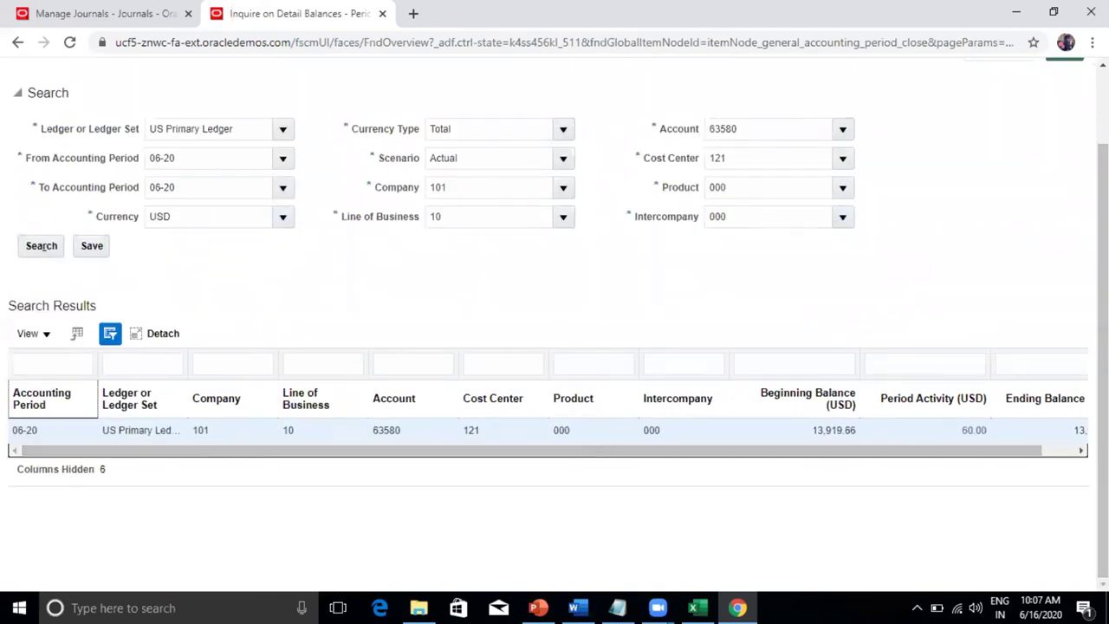
scroll(626, 329, "up", 1)
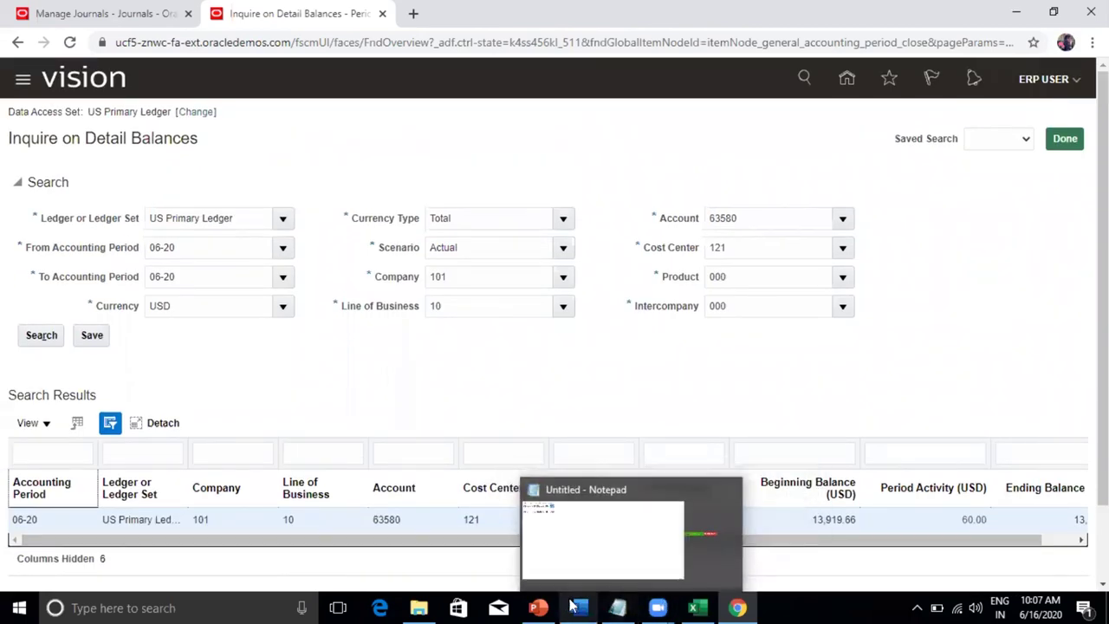
- Show the CloudShine Contact Details slide, then switch to the Fusion Finance Course Content document in Word
mouse_move(526, 589)
left_click(520, 569)
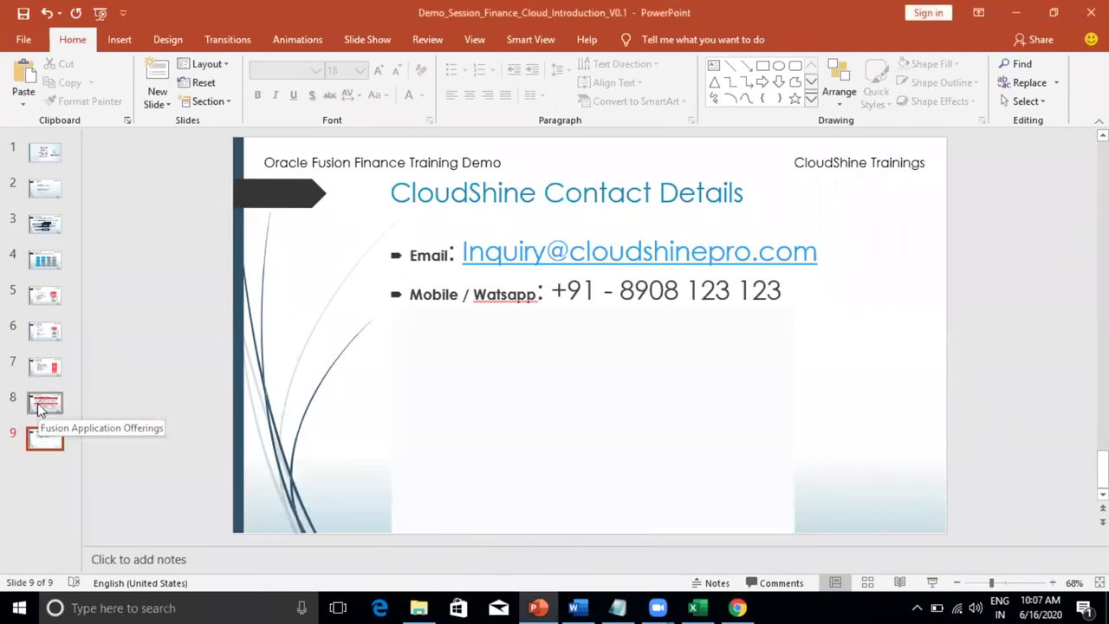
left_click(579, 607)
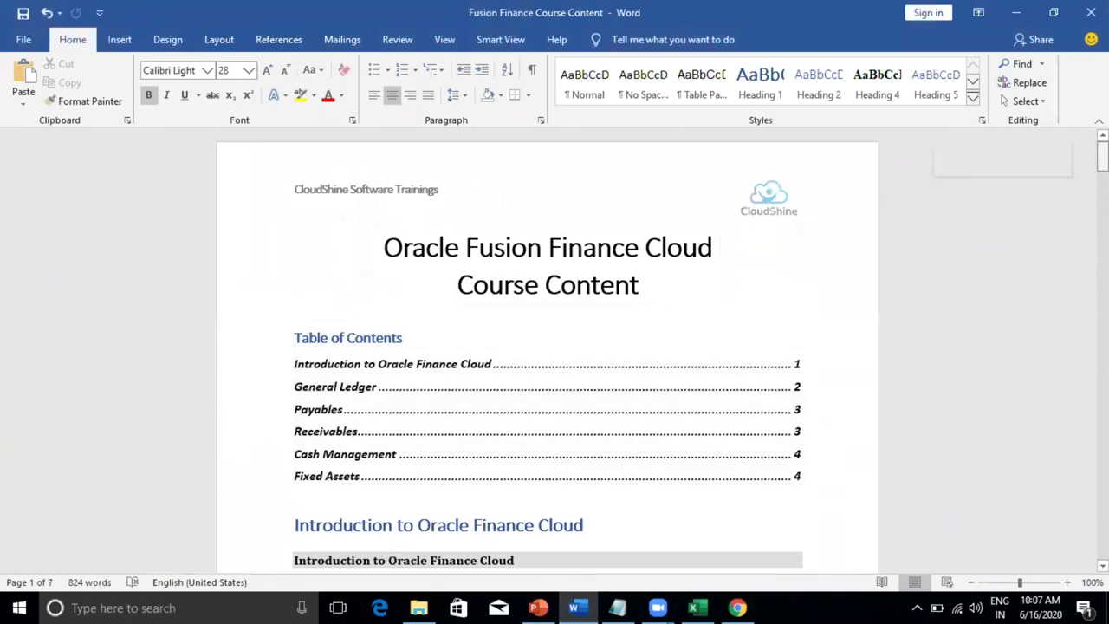
- Undo the stray '1C' characters accidentally typed into the introduction's Resources bullet
scroll(554, 346, "down", 3)
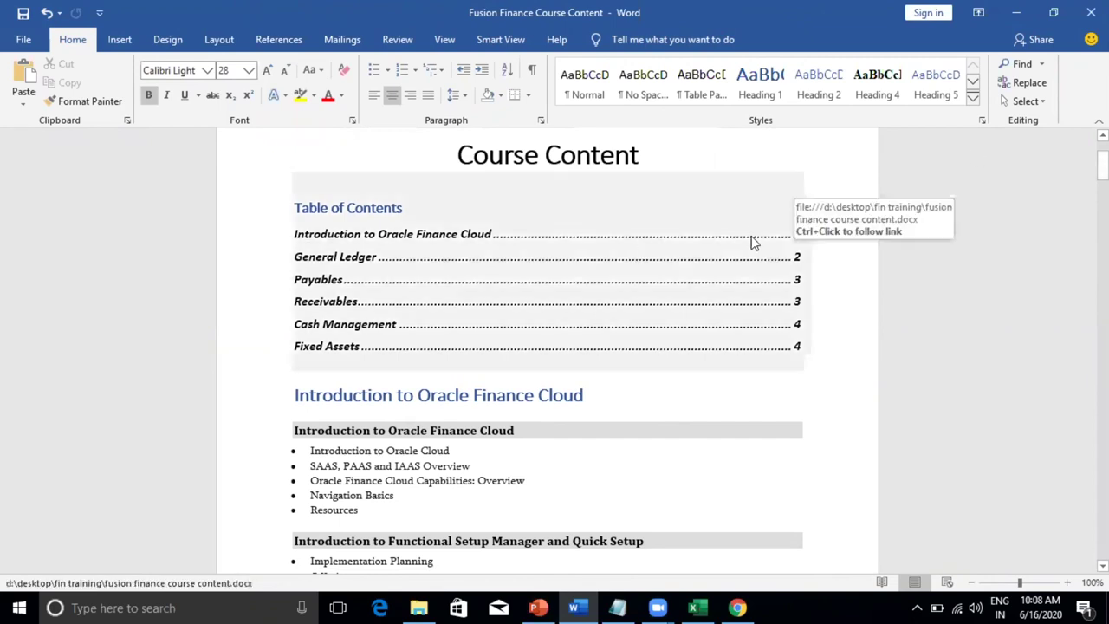
left_click_drag(1101, 164, 1024, 175)
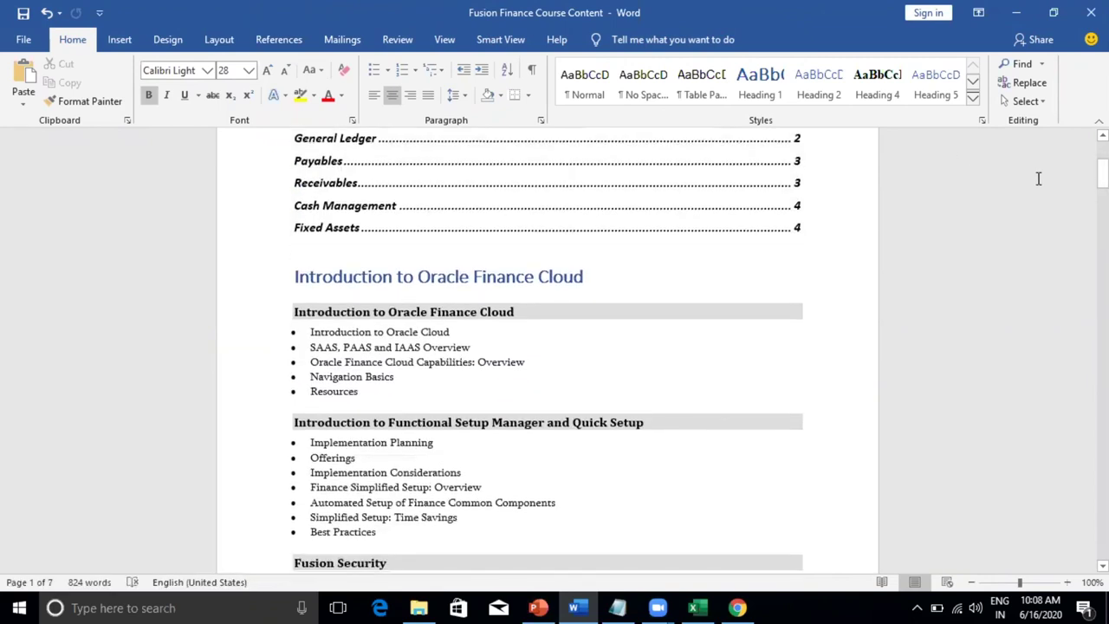
left_click_drag(1102, 175, 1100, 168)
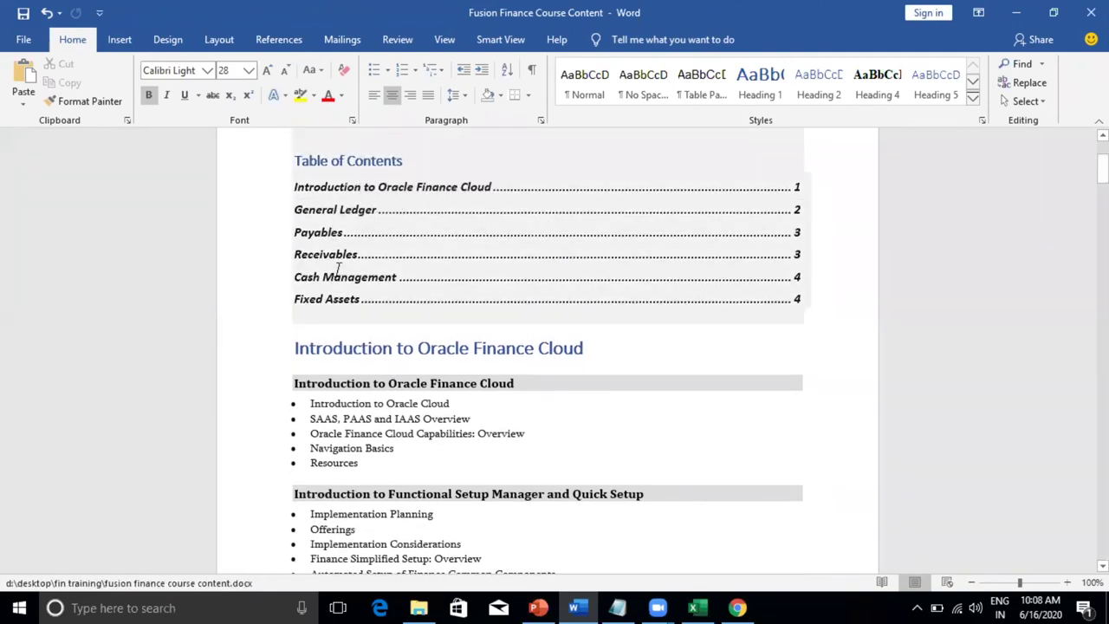
left_click(524, 452)
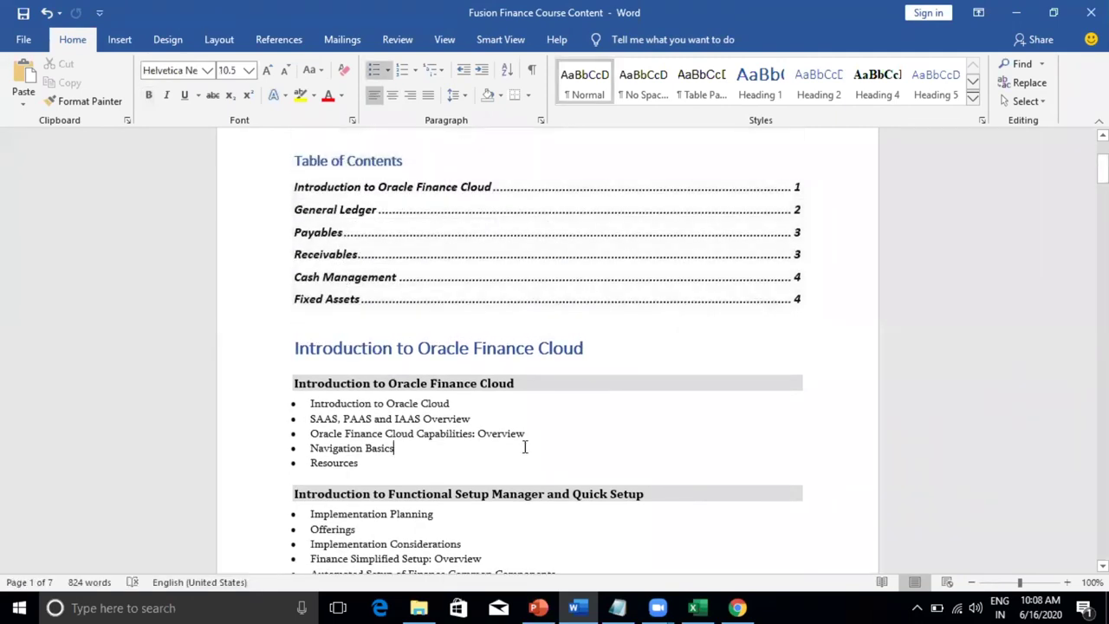
type("1C")
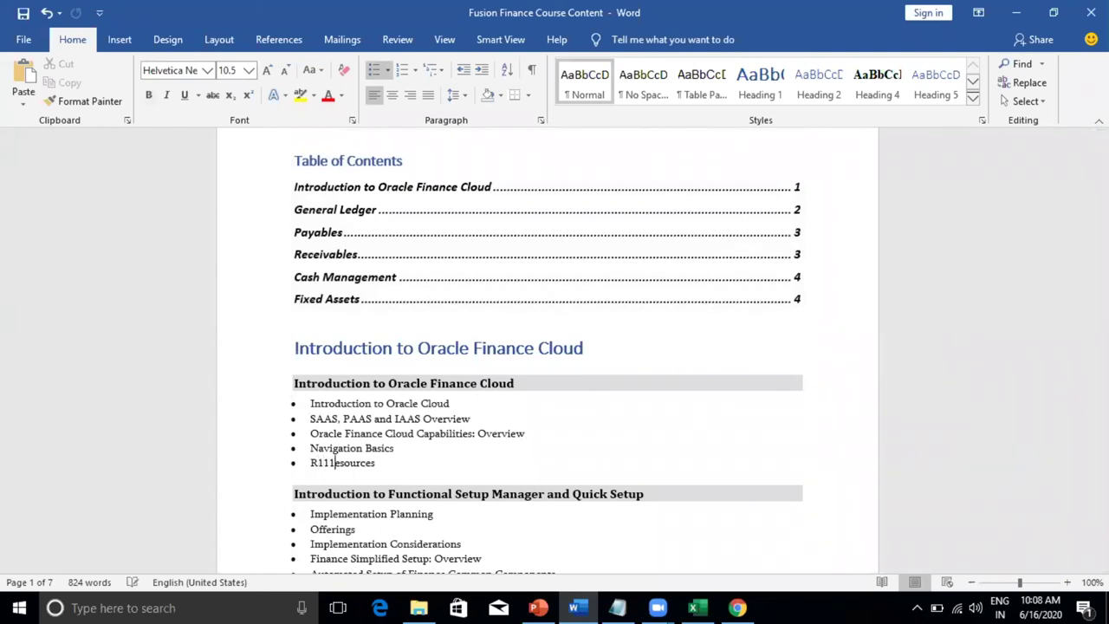
key("ctrl+z")
key("Up")
key("Up")
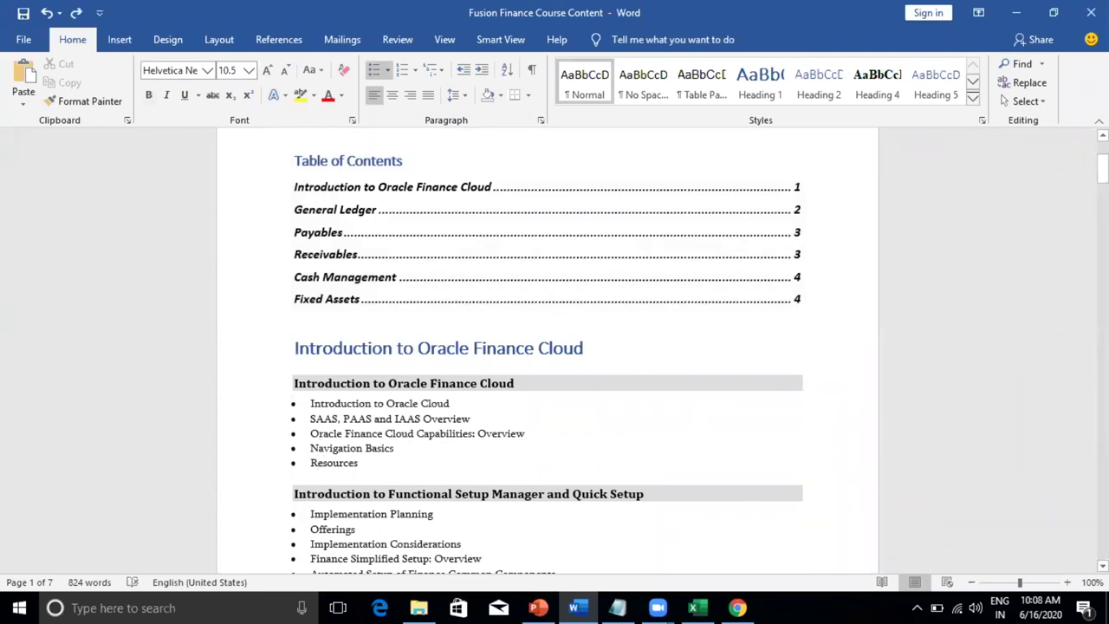
- Scroll past Subledger Accounting, Reporting & Analytics and Budgetary Control to Journal Processing
scroll(547, 346, "down", 1)
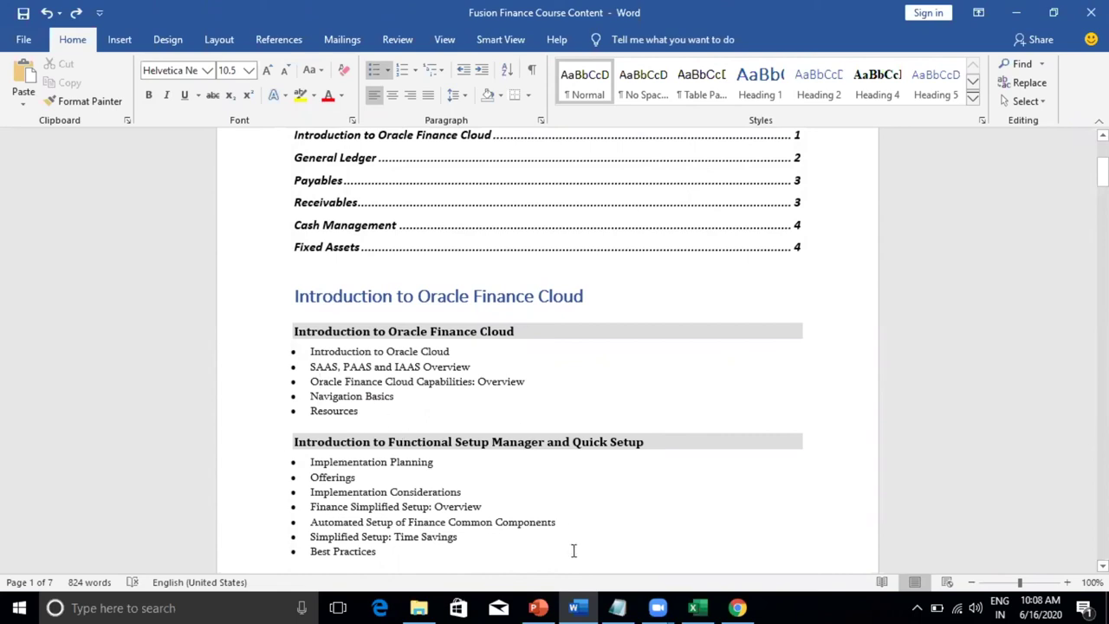
scroll(572, 550, "down", 1)
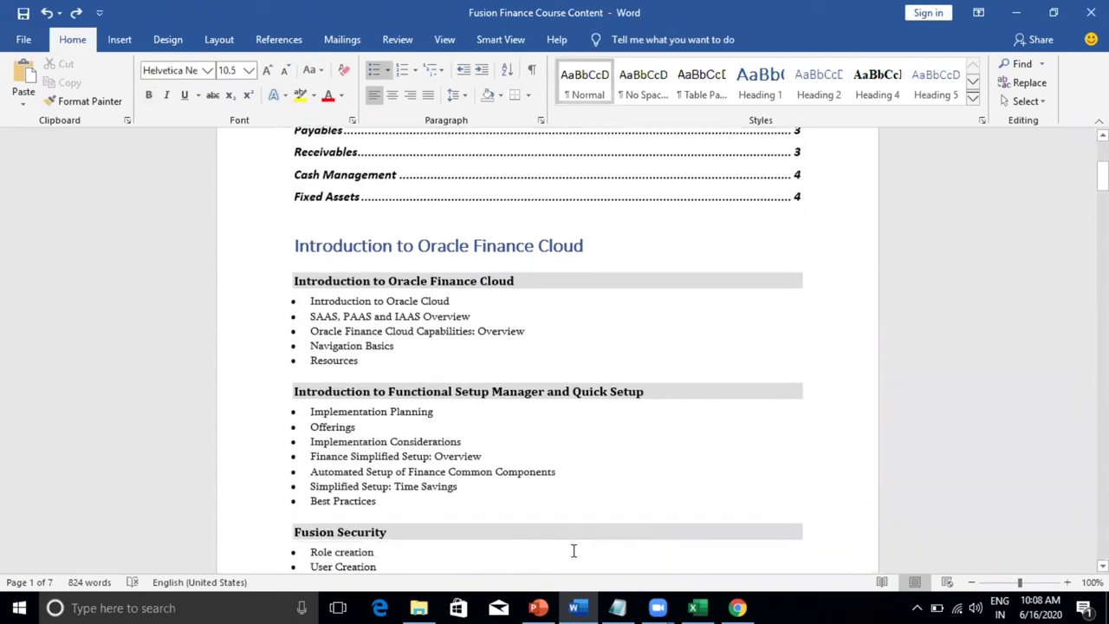
scroll(572, 550, "down", 5)
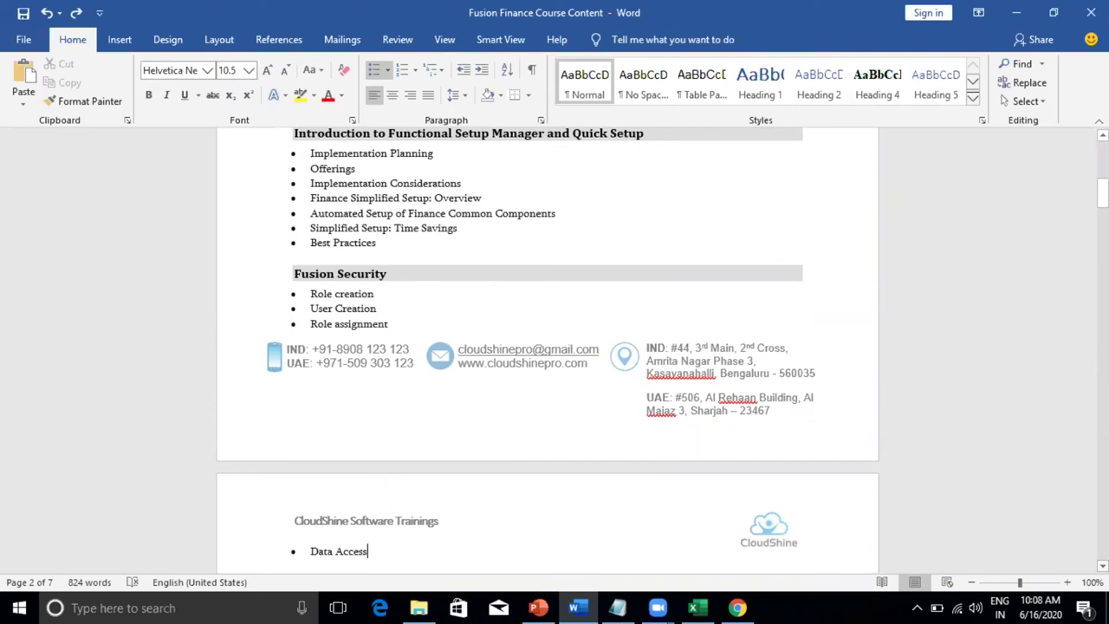
scroll(554, 351, "down", 1)
scroll(554, 351, "down", 3)
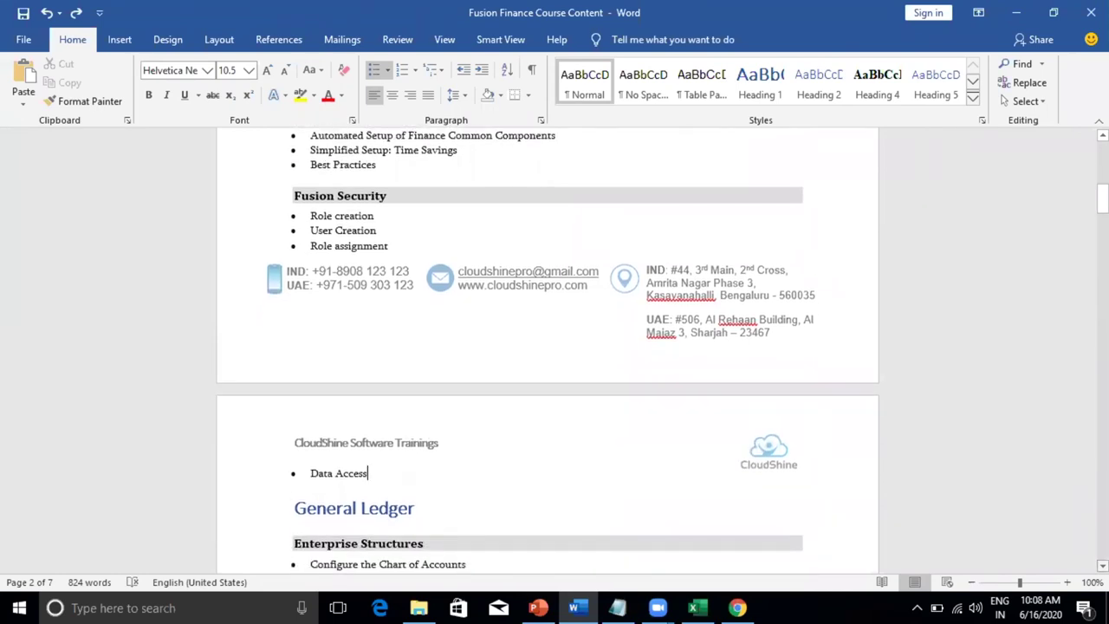
scroll(548, 351, "down", 2)
scroll(548, 351, "down", 10)
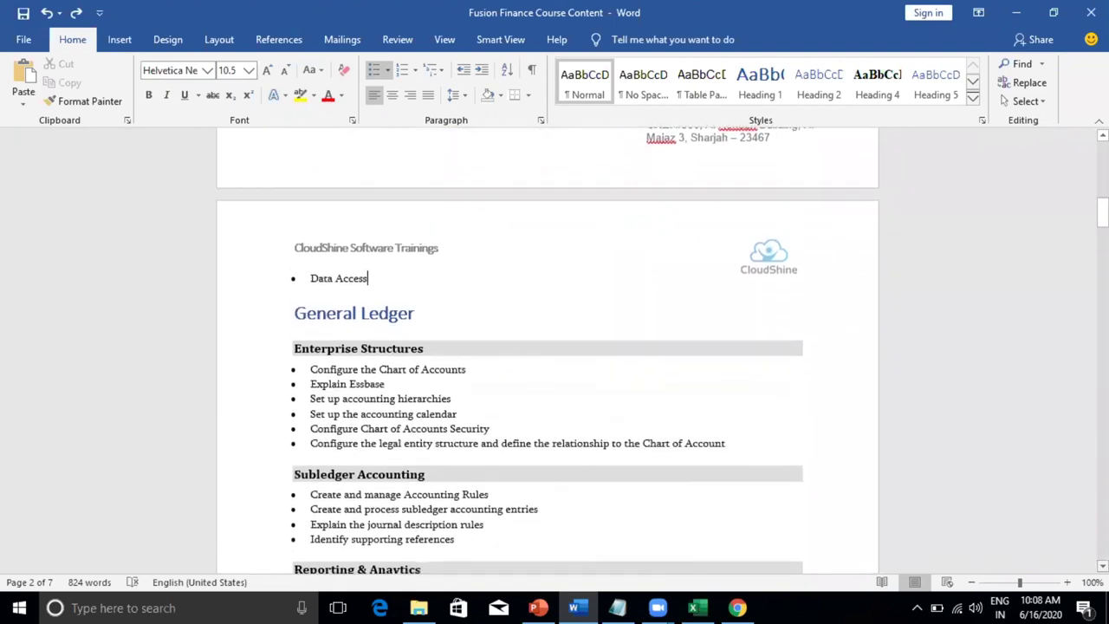
scroll(548, 351, "down", 3)
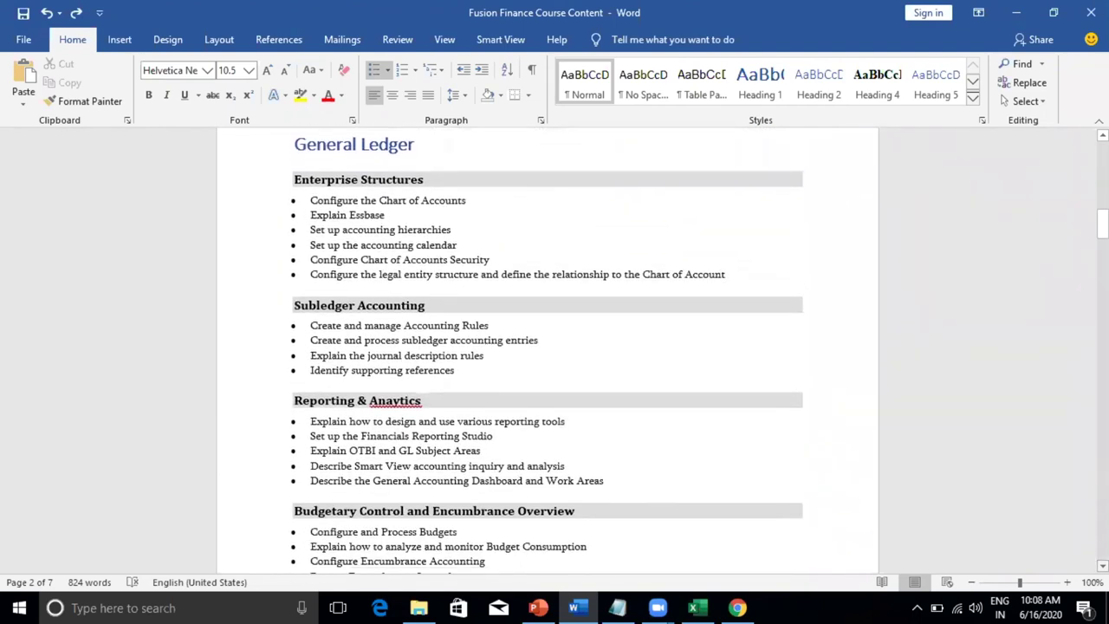
scroll(547, 351, "down", 3)
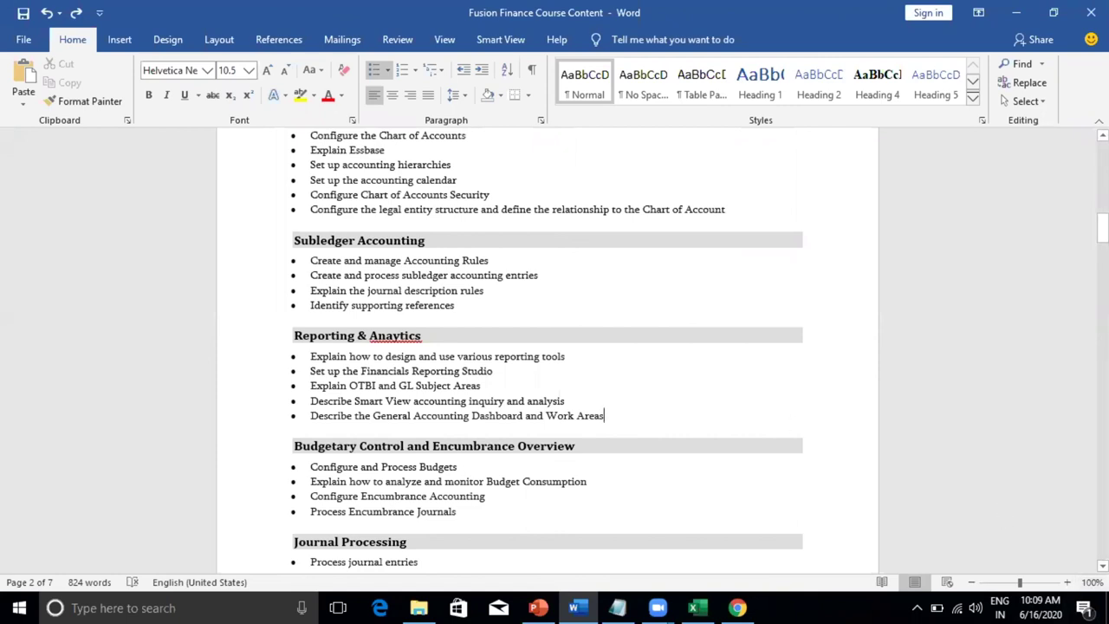
- Scroll through the General Ledger topics to the Payables section with Invoicing and Expenses
scroll(547, 346, "down", 1)
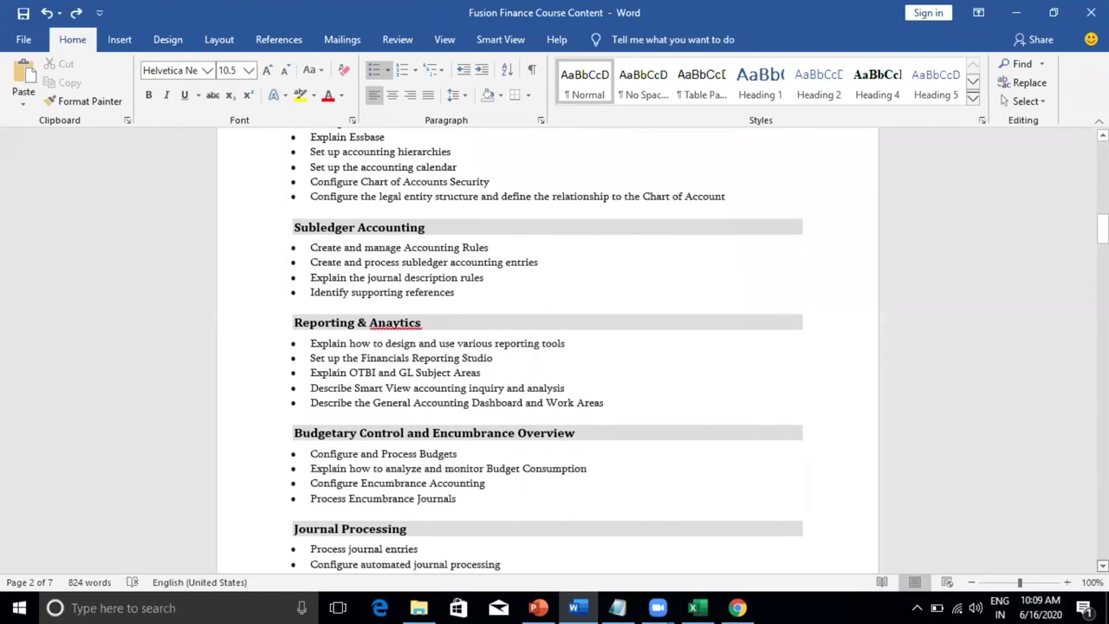
scroll(548, 347, "down", 4)
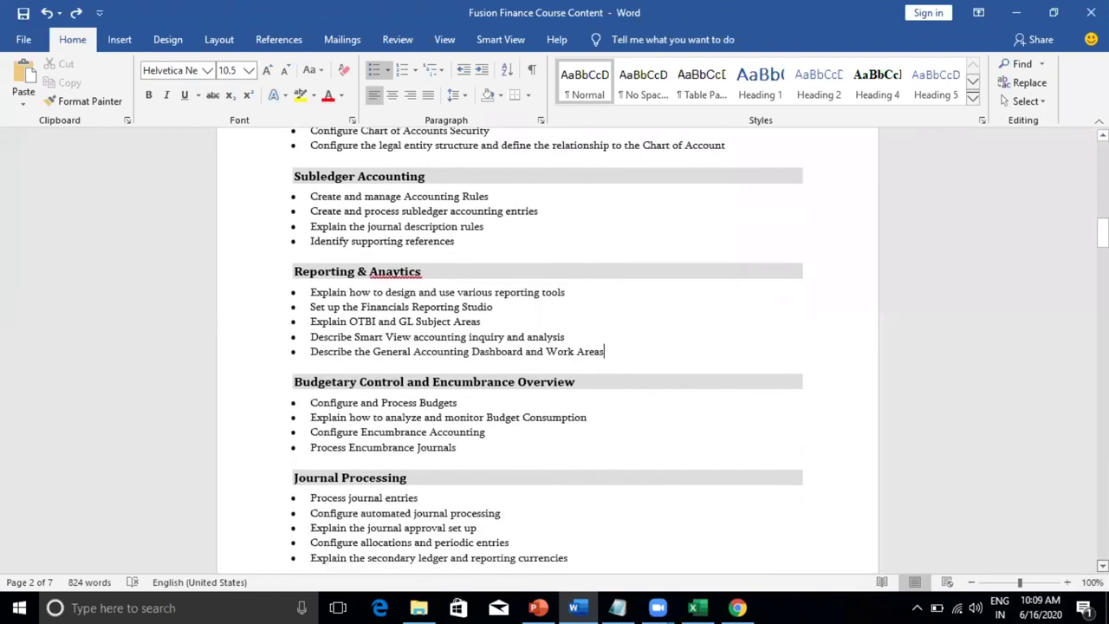
scroll(547, 346, "down", 4)
scroll(547, 346, "down", 6)
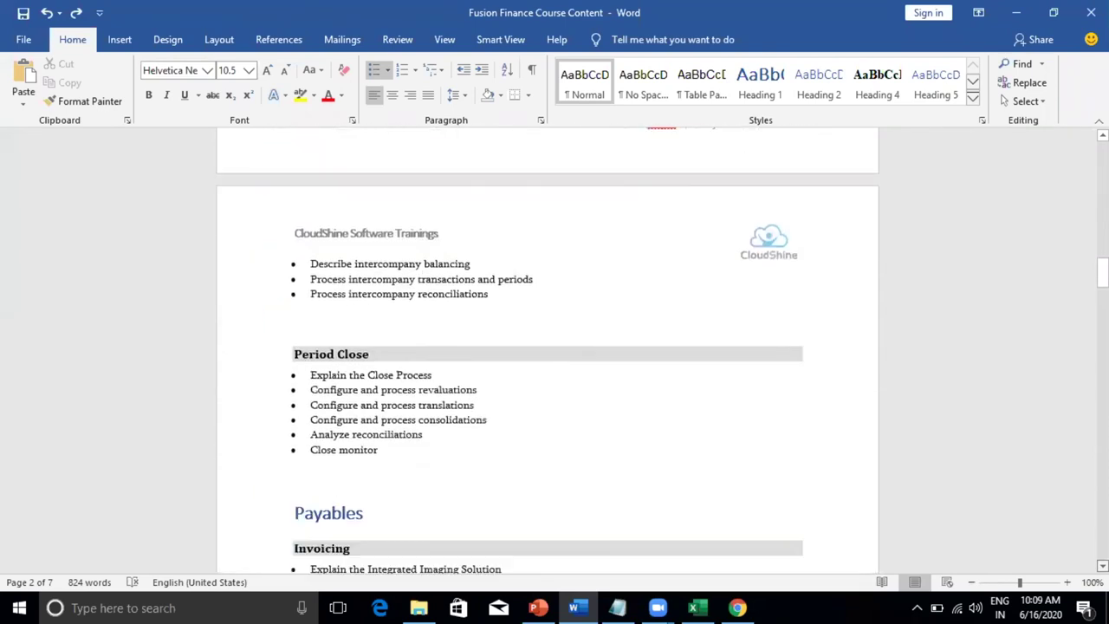
scroll(717, 477, "down", 5)
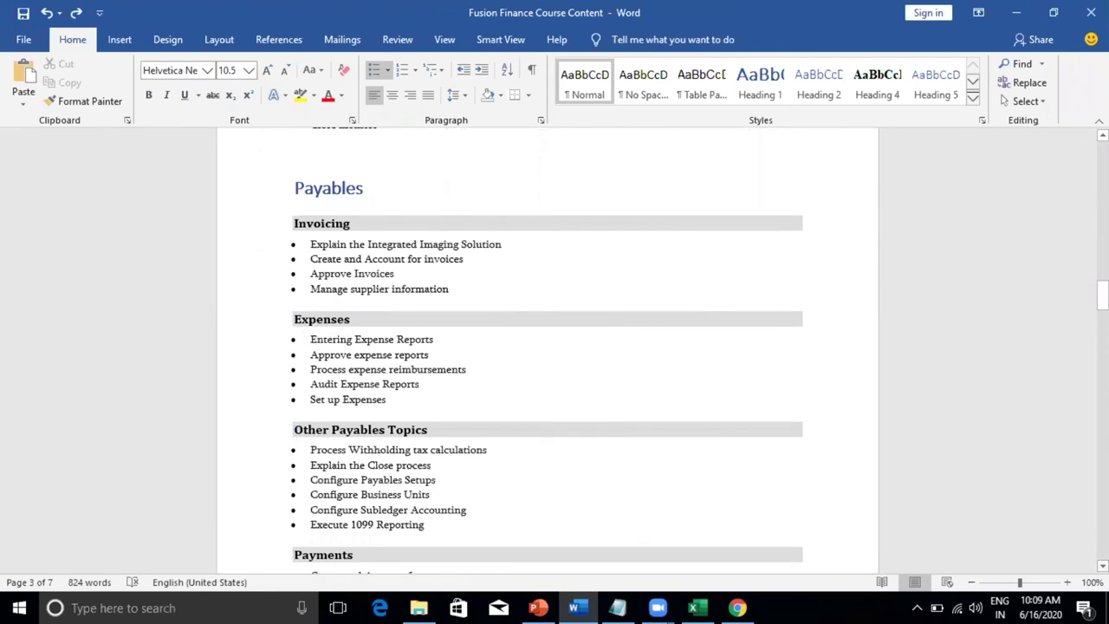
- Scroll through Payables, Receivables and Cash Management and Banking down to the Fixed Assets section
scroll(554, 350, "down", 5)
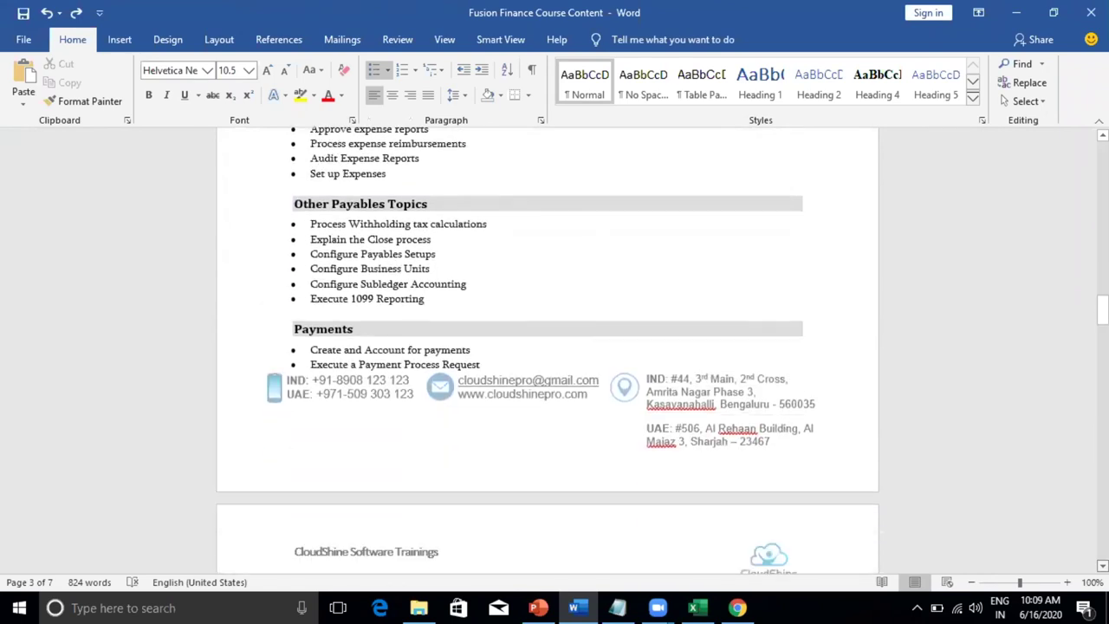
scroll(554, 351, "down", 9)
scroll(554, 351, "down", 3)
scroll(319, 346, "down", 3)
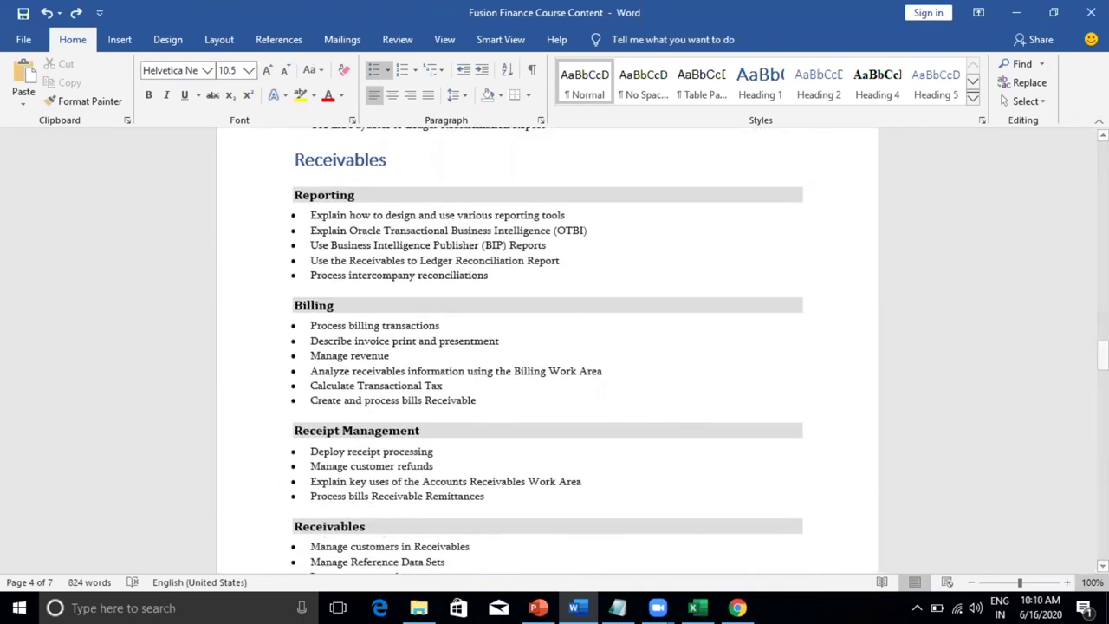
scroll(554, 351, "down", 1)
scroll(555, 350, "down", 10)
scroll(668, 465, "down", 3)
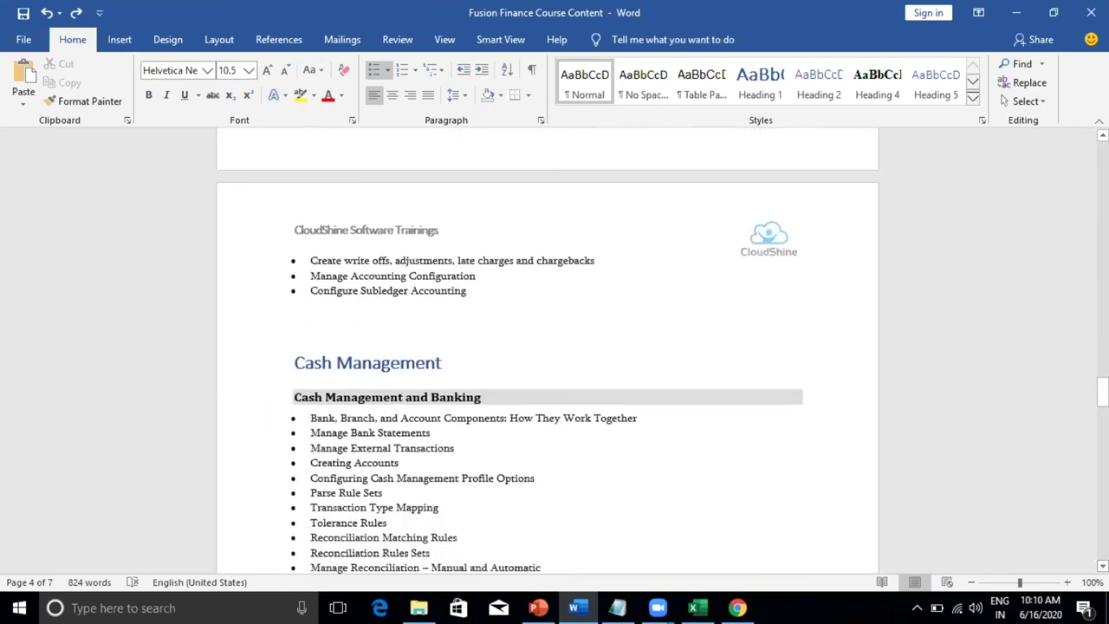
scroll(554, 351, "down", 5)
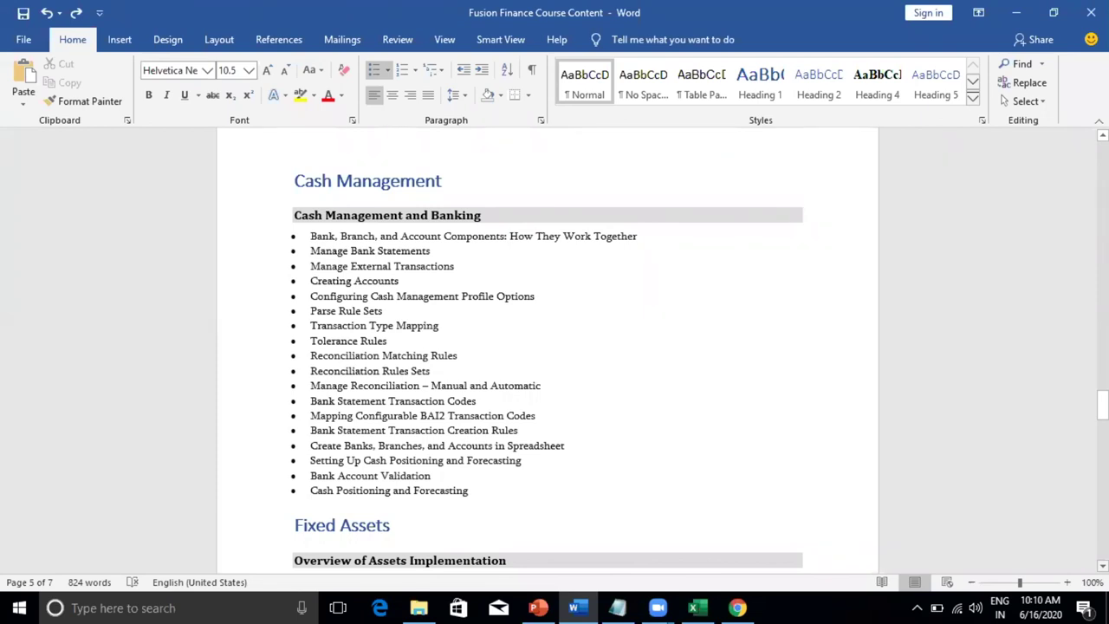
scroll(554, 351, "down", 1)
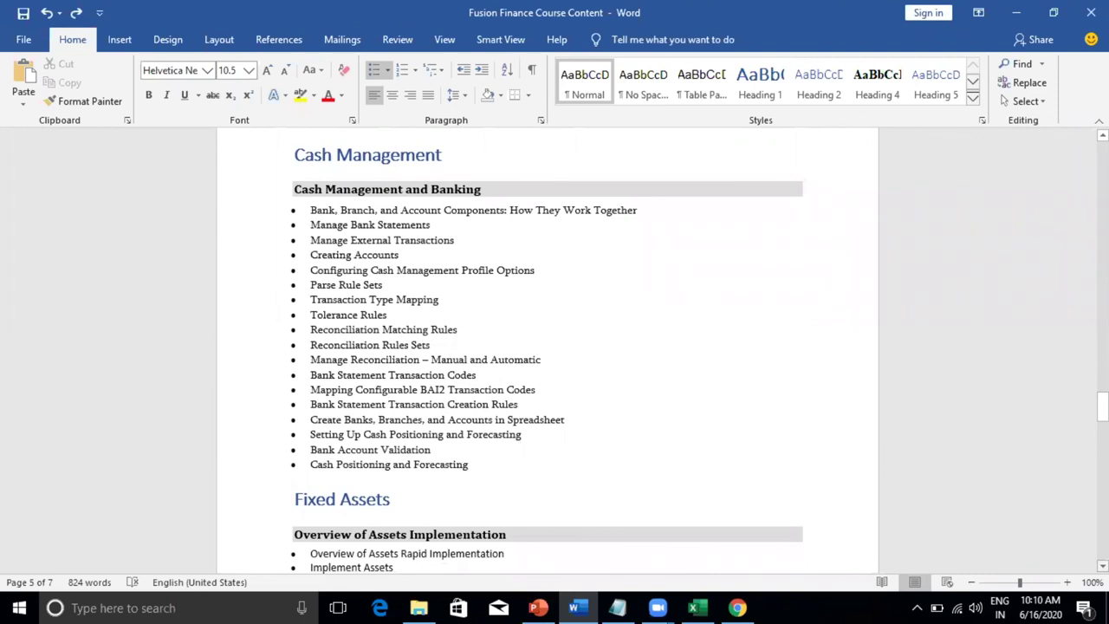
scroll(555, 351, "down", 7)
scroll(555, 351, "down", 5)
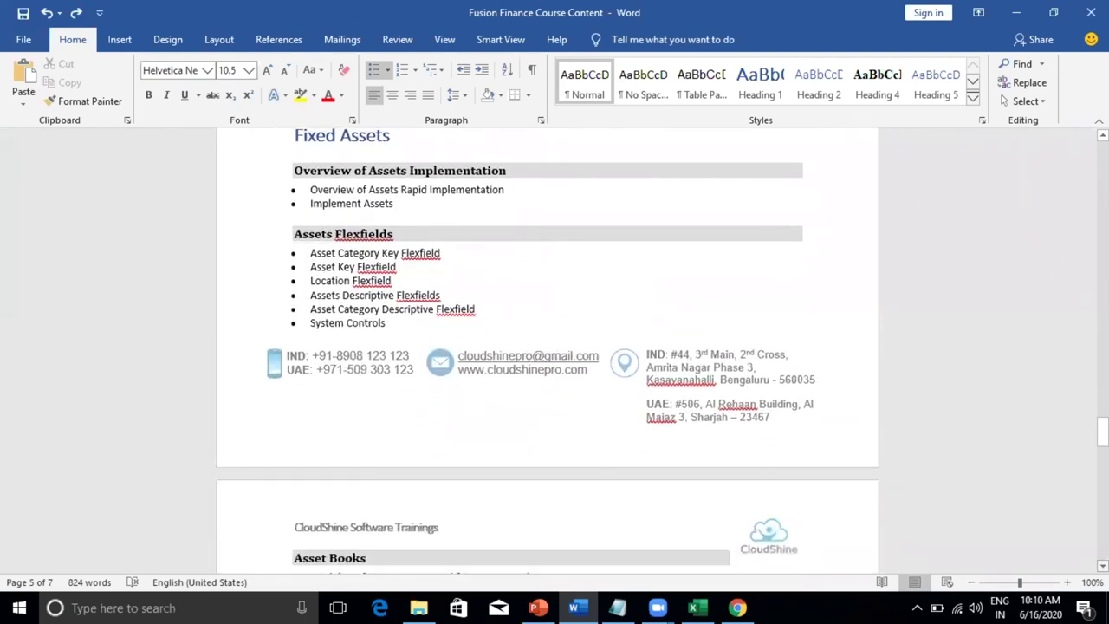
- Scroll through the Fixed Assets topics such as Assets Implementation and Assets Flexfields
scroll(554, 351, "down", 6)
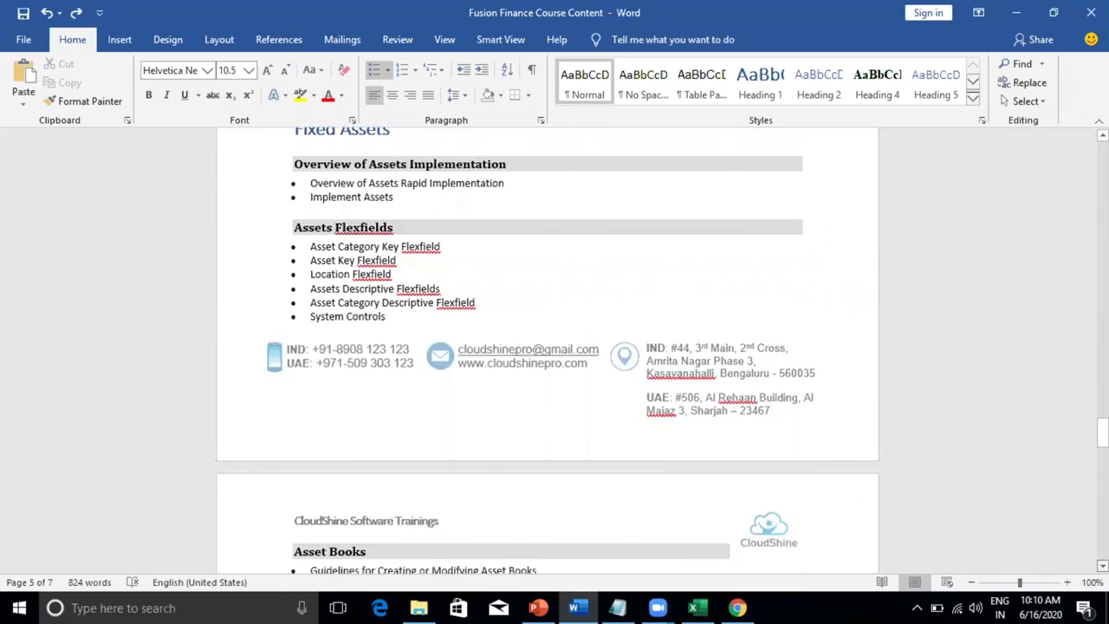
scroll(555, 351, "down", 7)
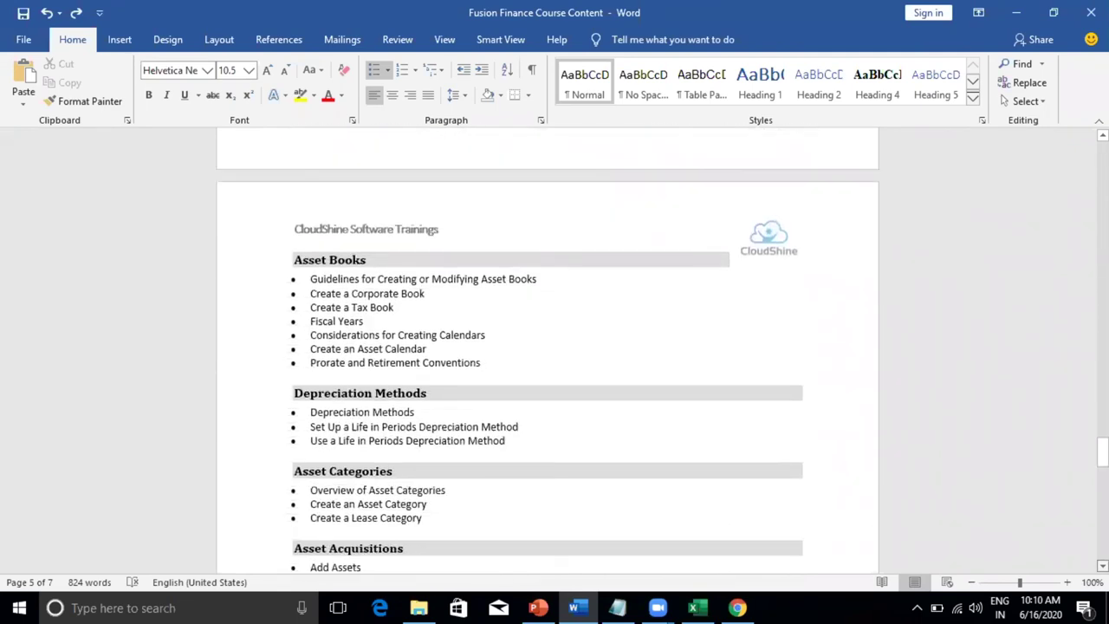
scroll(554, 351, "down", 2)
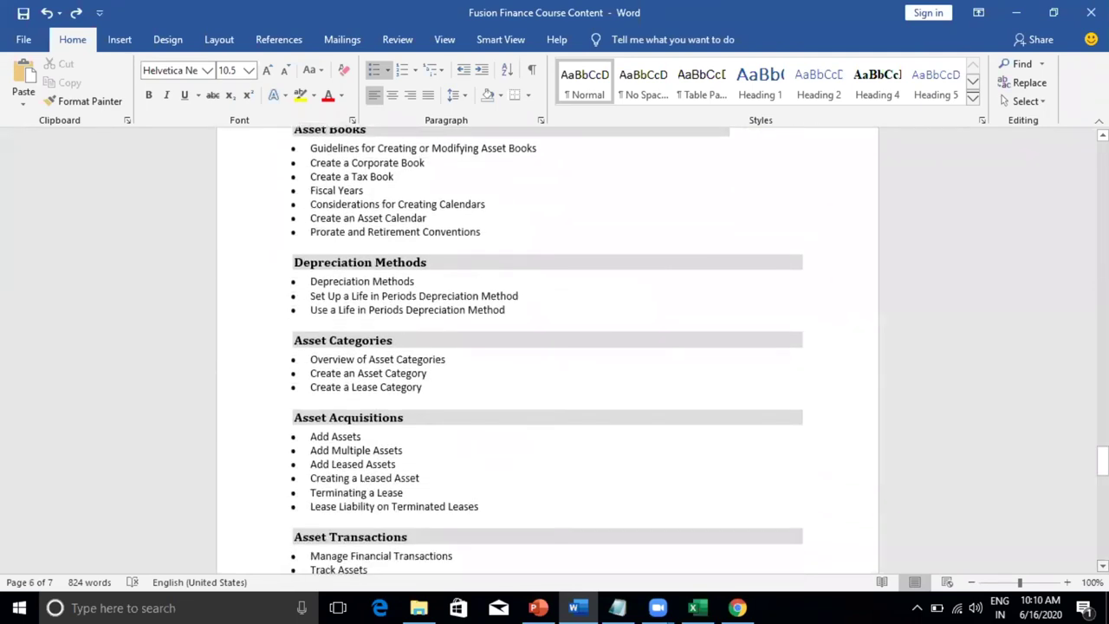
scroll(554, 351, "down", 3)
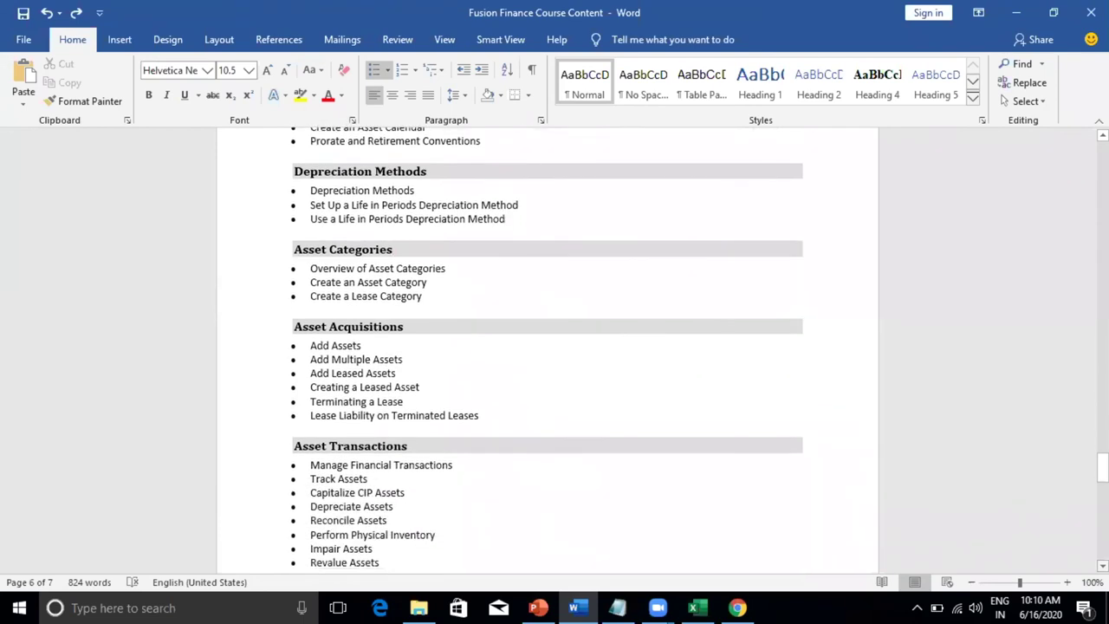
scroll(555, 351, "down", 2)
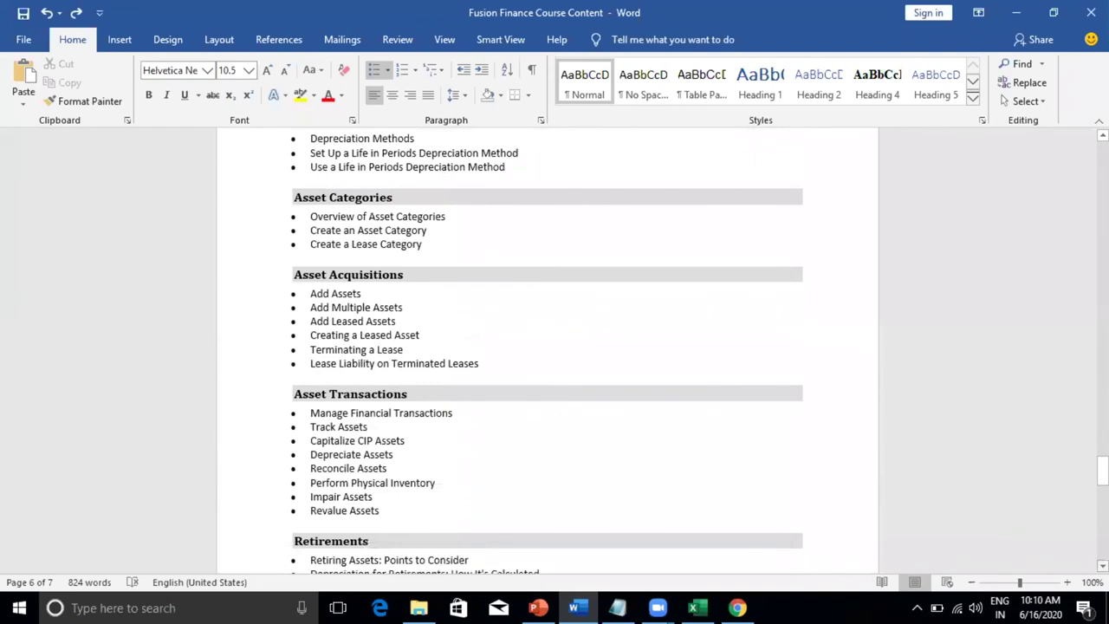
scroll(555, 351, "down", 5)
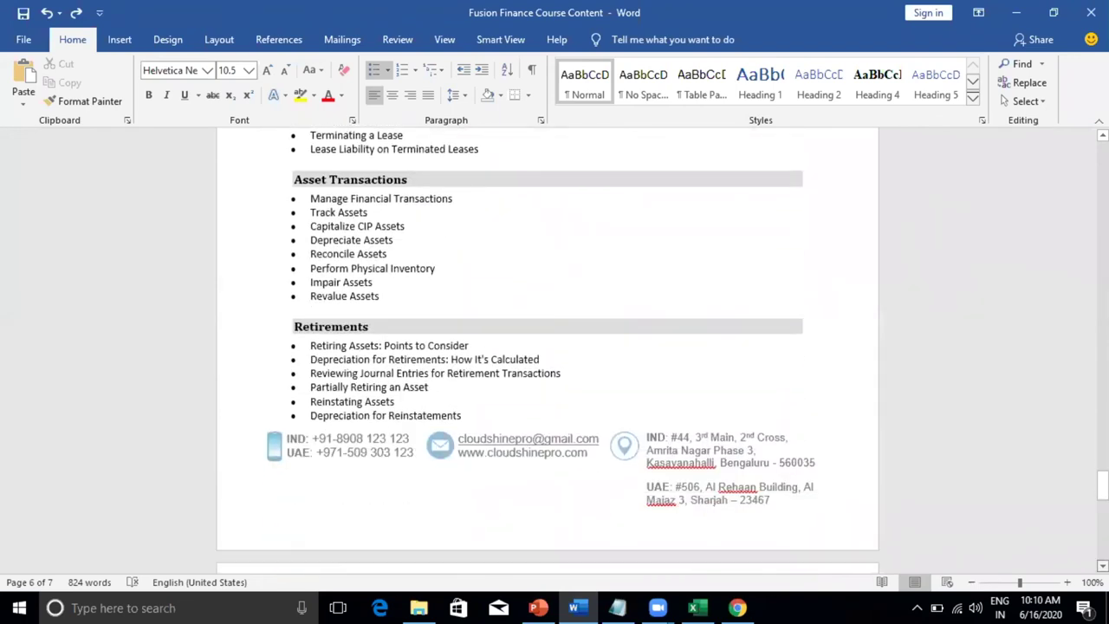
scroll(554, 351, "down", 8)
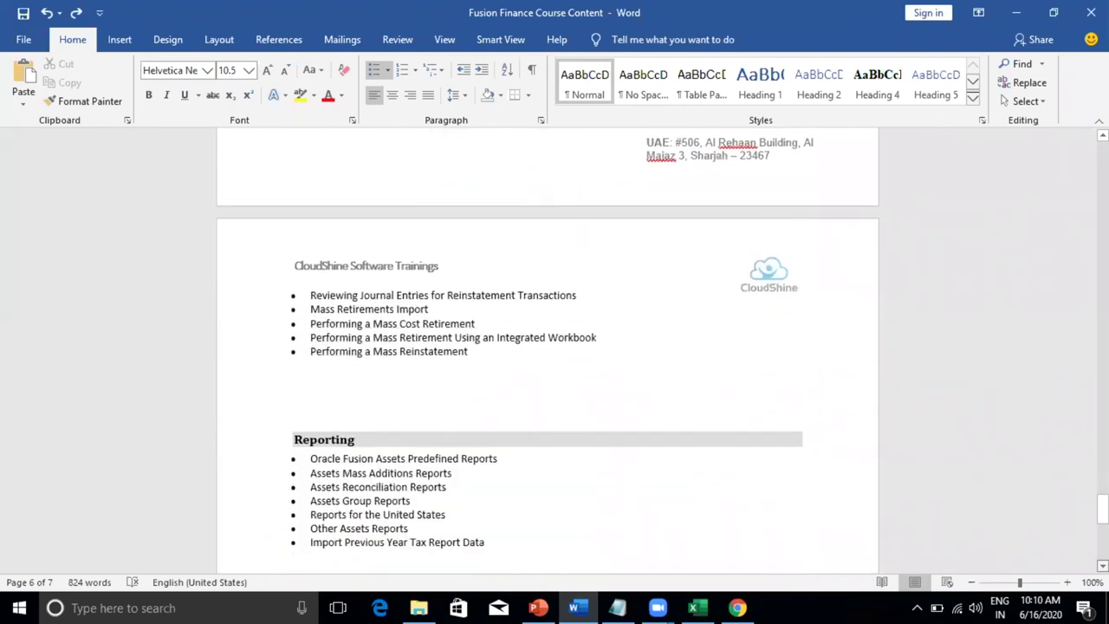
scroll(554, 351, "down", 5)
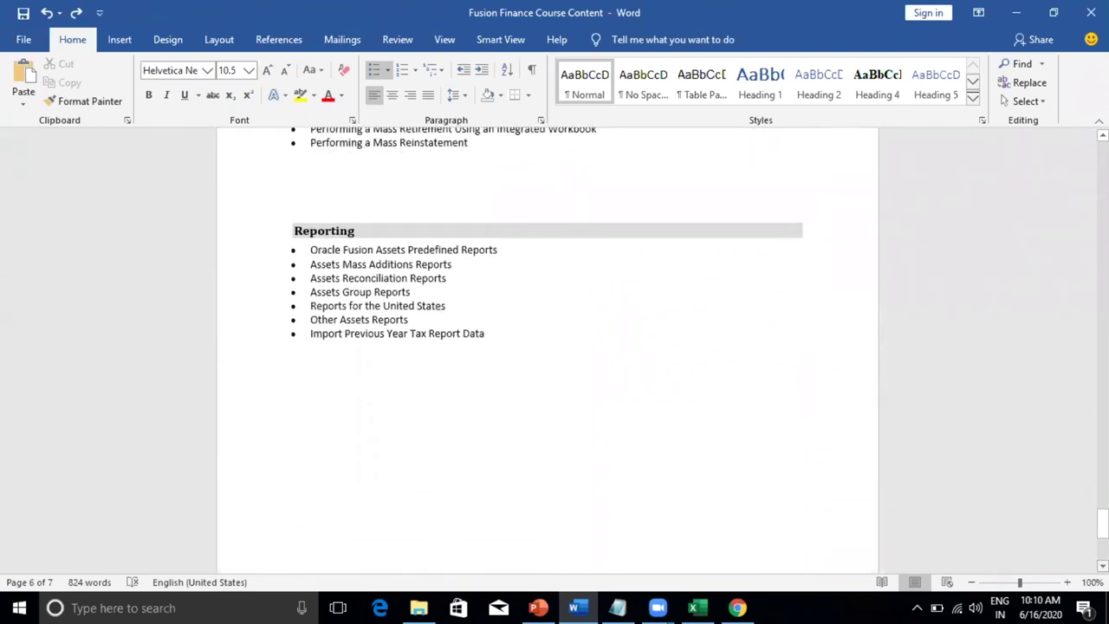
- Drag the document scrollbar back up toward the top of the course outline
left_click_drag(1102, 523, 1101, 468)
scroll(548, 351, "up", 1)
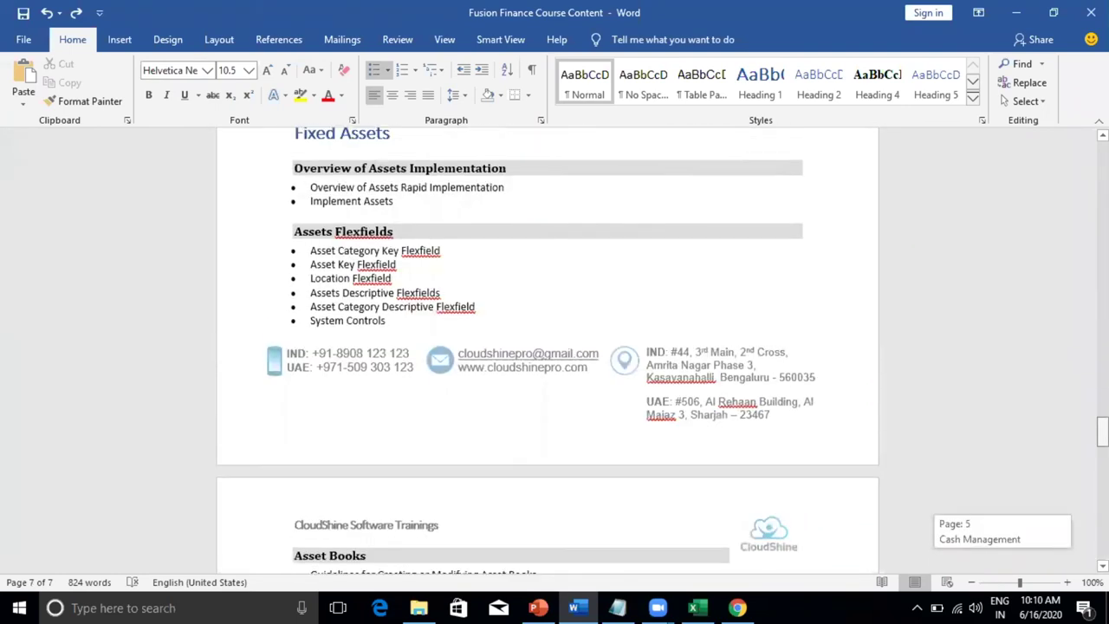
scroll(548, 351, "down", 5)
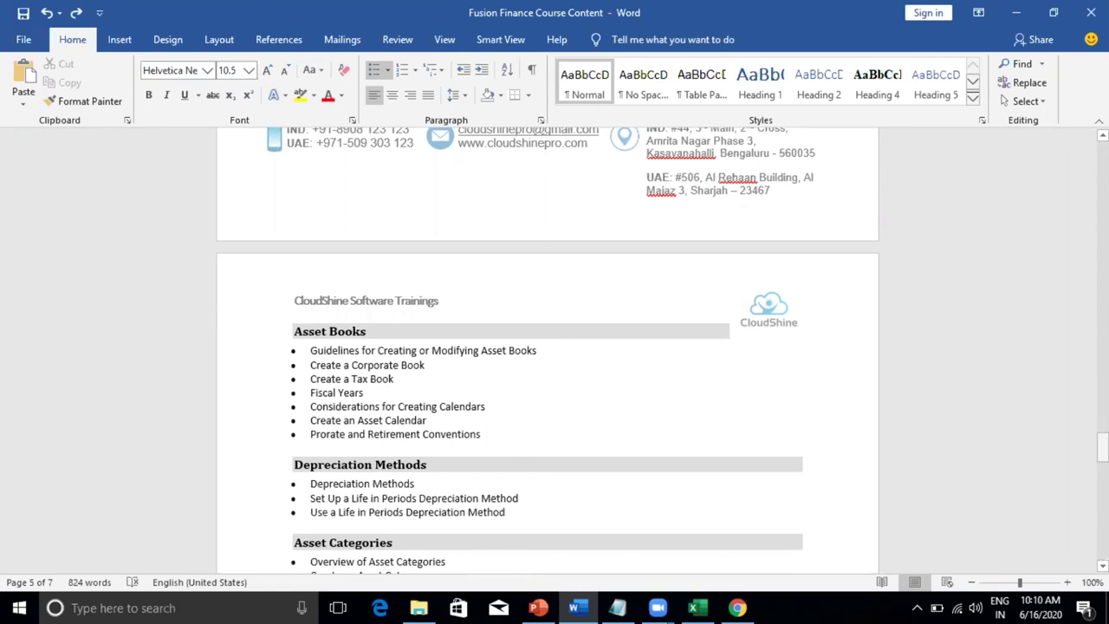
left_click_drag(1101, 446, 1102, 139)
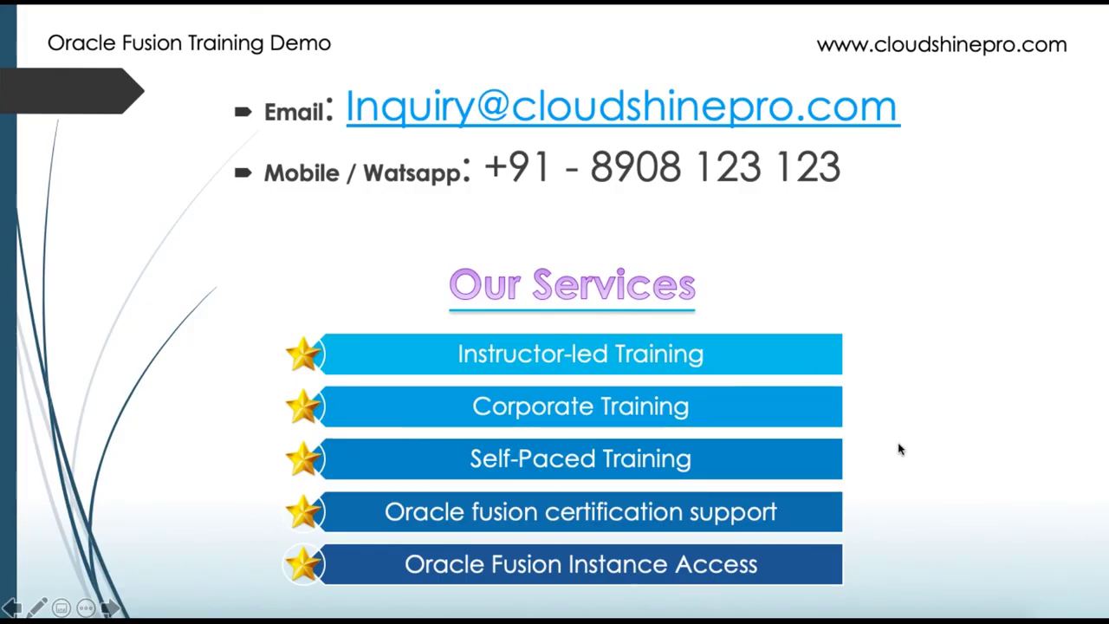